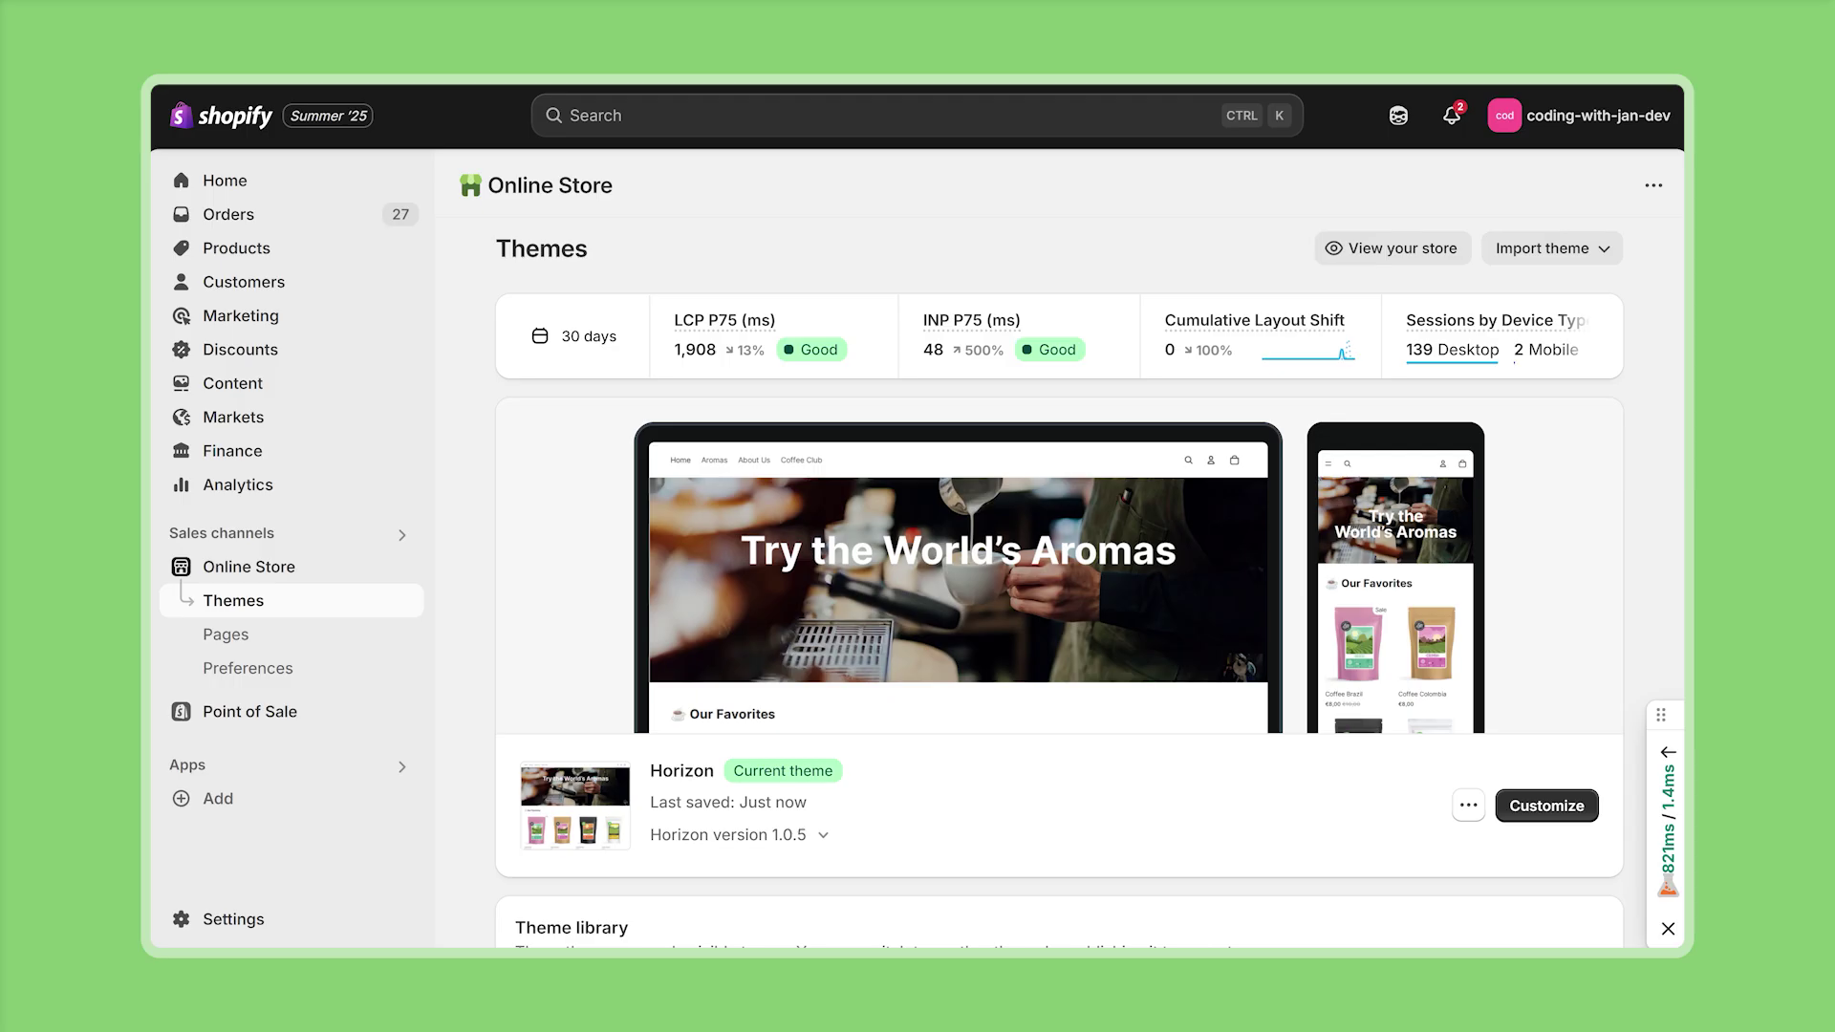
scroll(1059, 574, "down", 1)
scroll(1059, 574, "down", 5)
scroll(1059, 573, "down", 2)
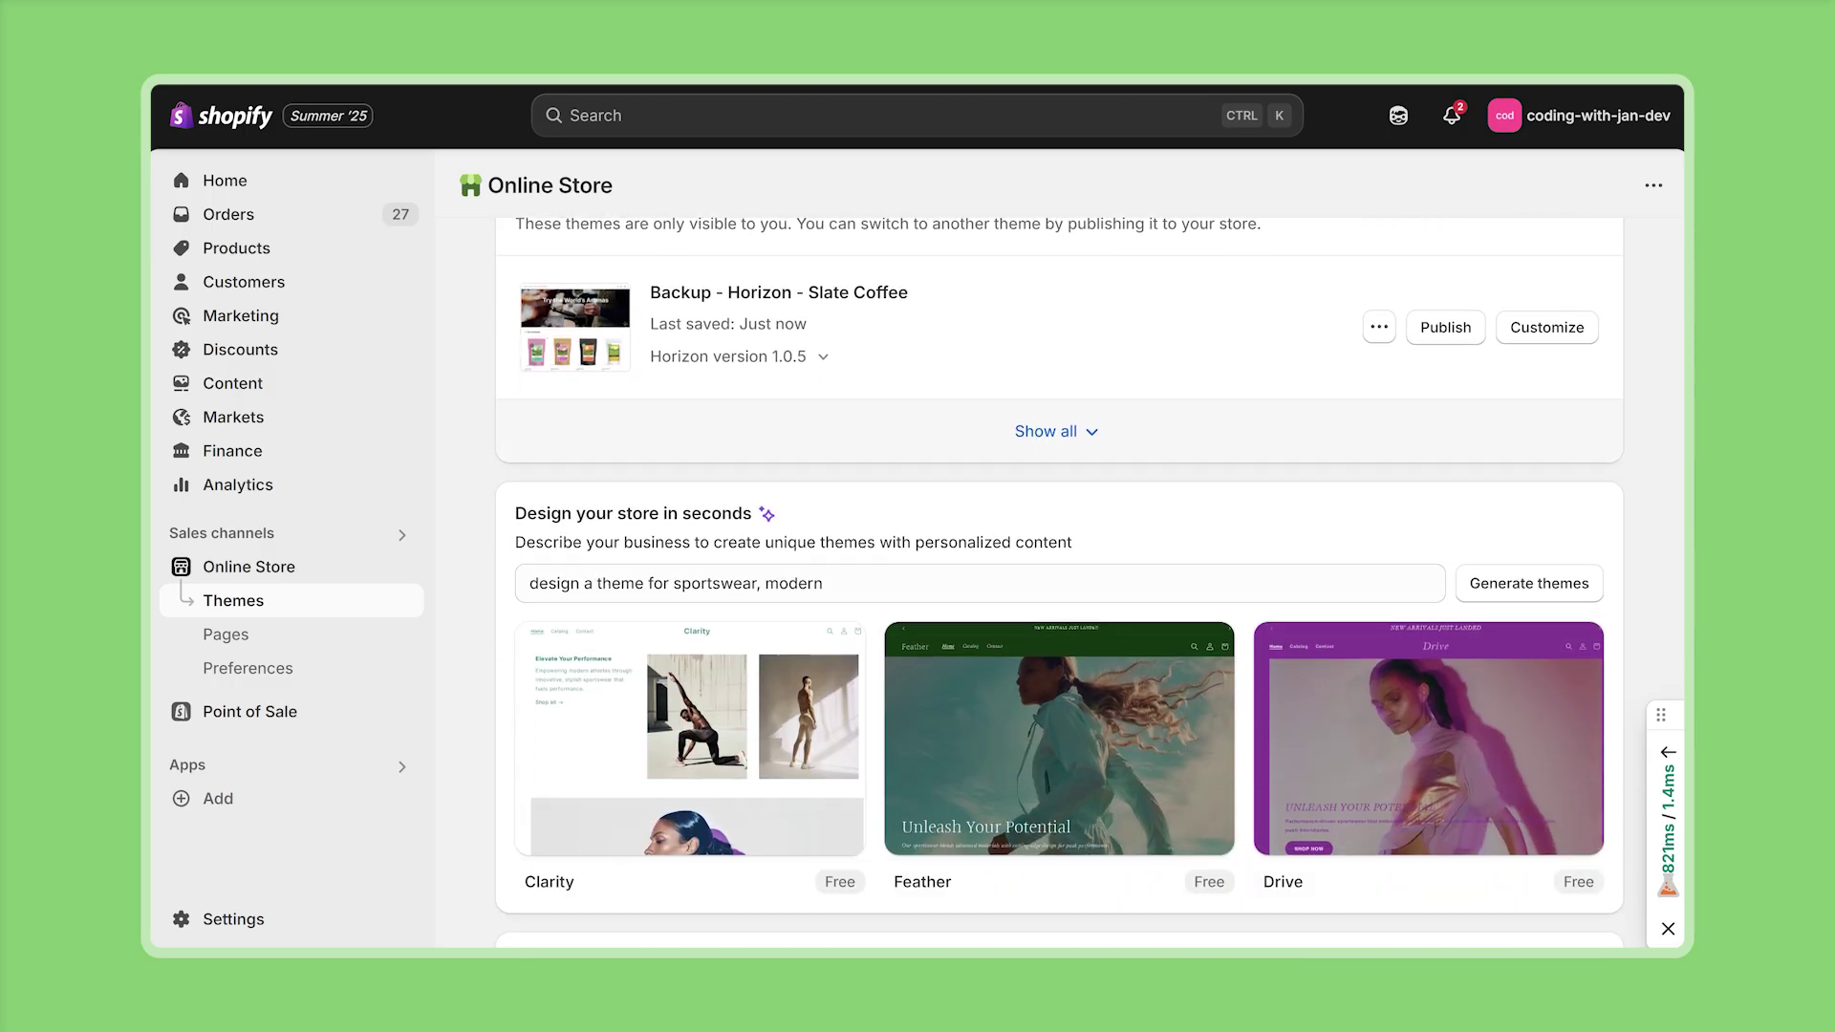
scroll(1059, 573, "down", 6)
scroll(1059, 583, "down", 2)
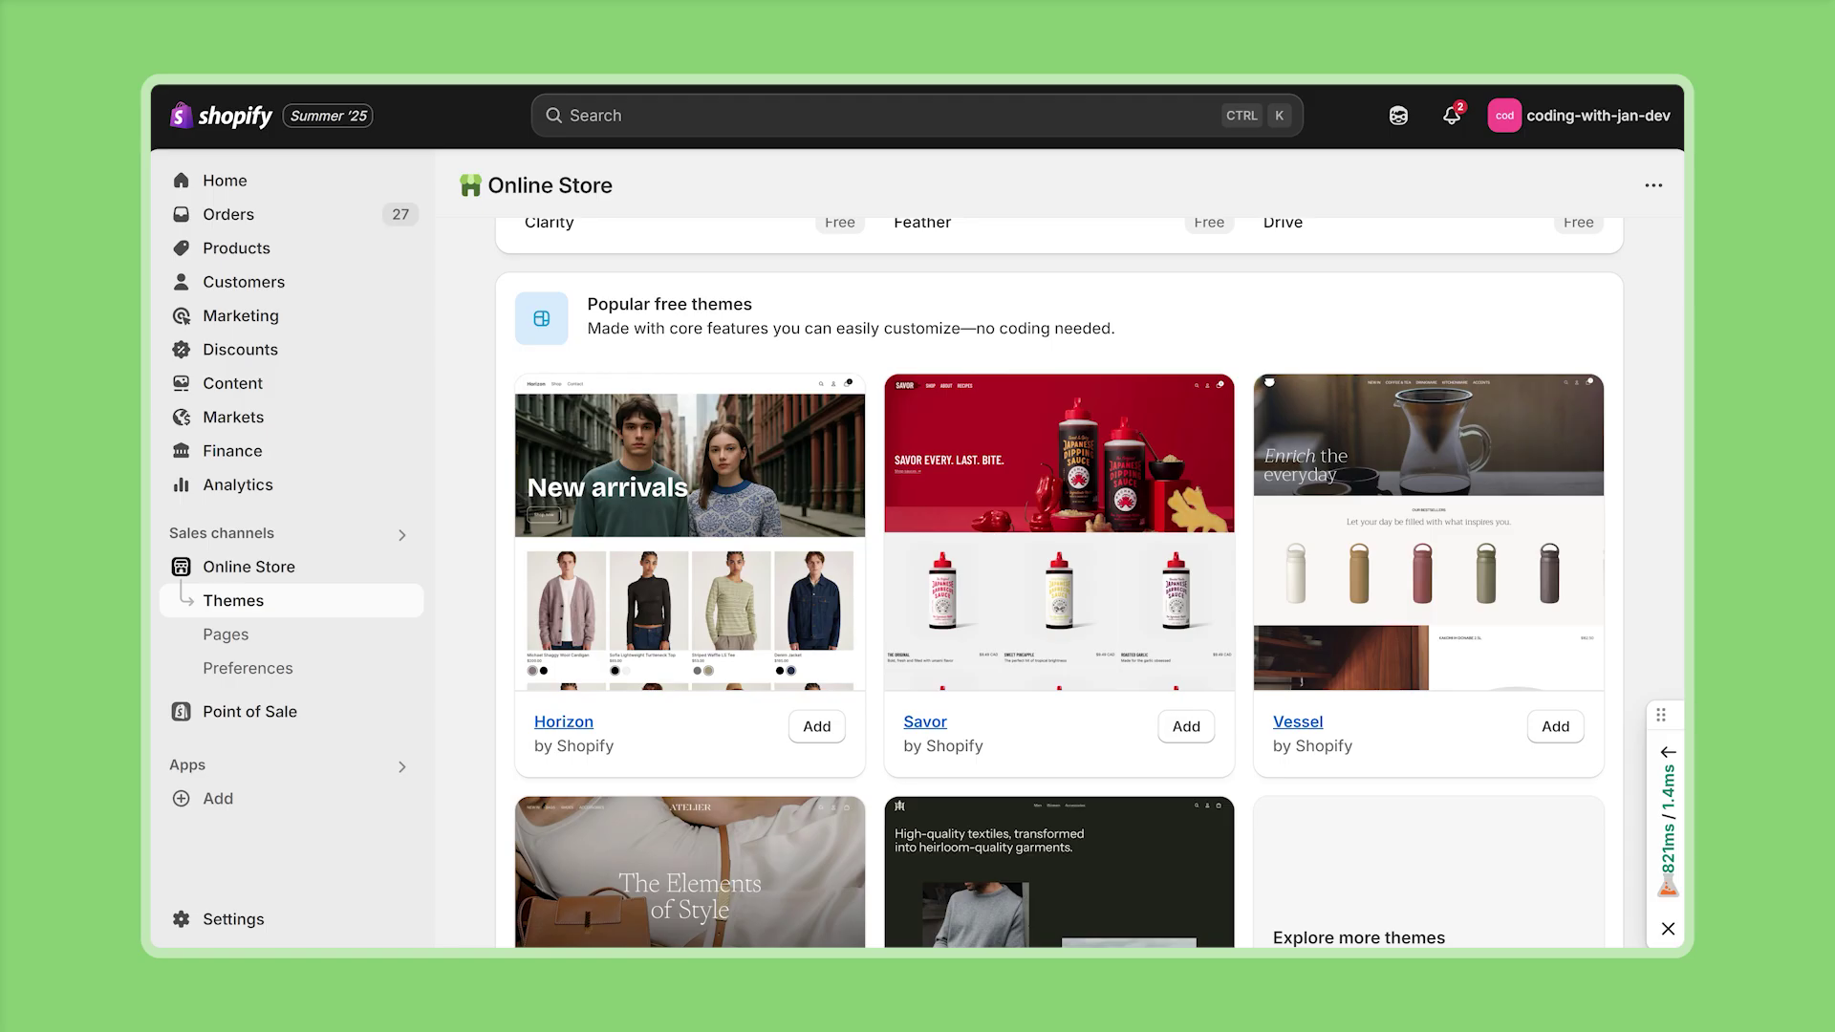
scroll(1496, 899, "up", 4)
scroll(1495, 898, "up", 10)
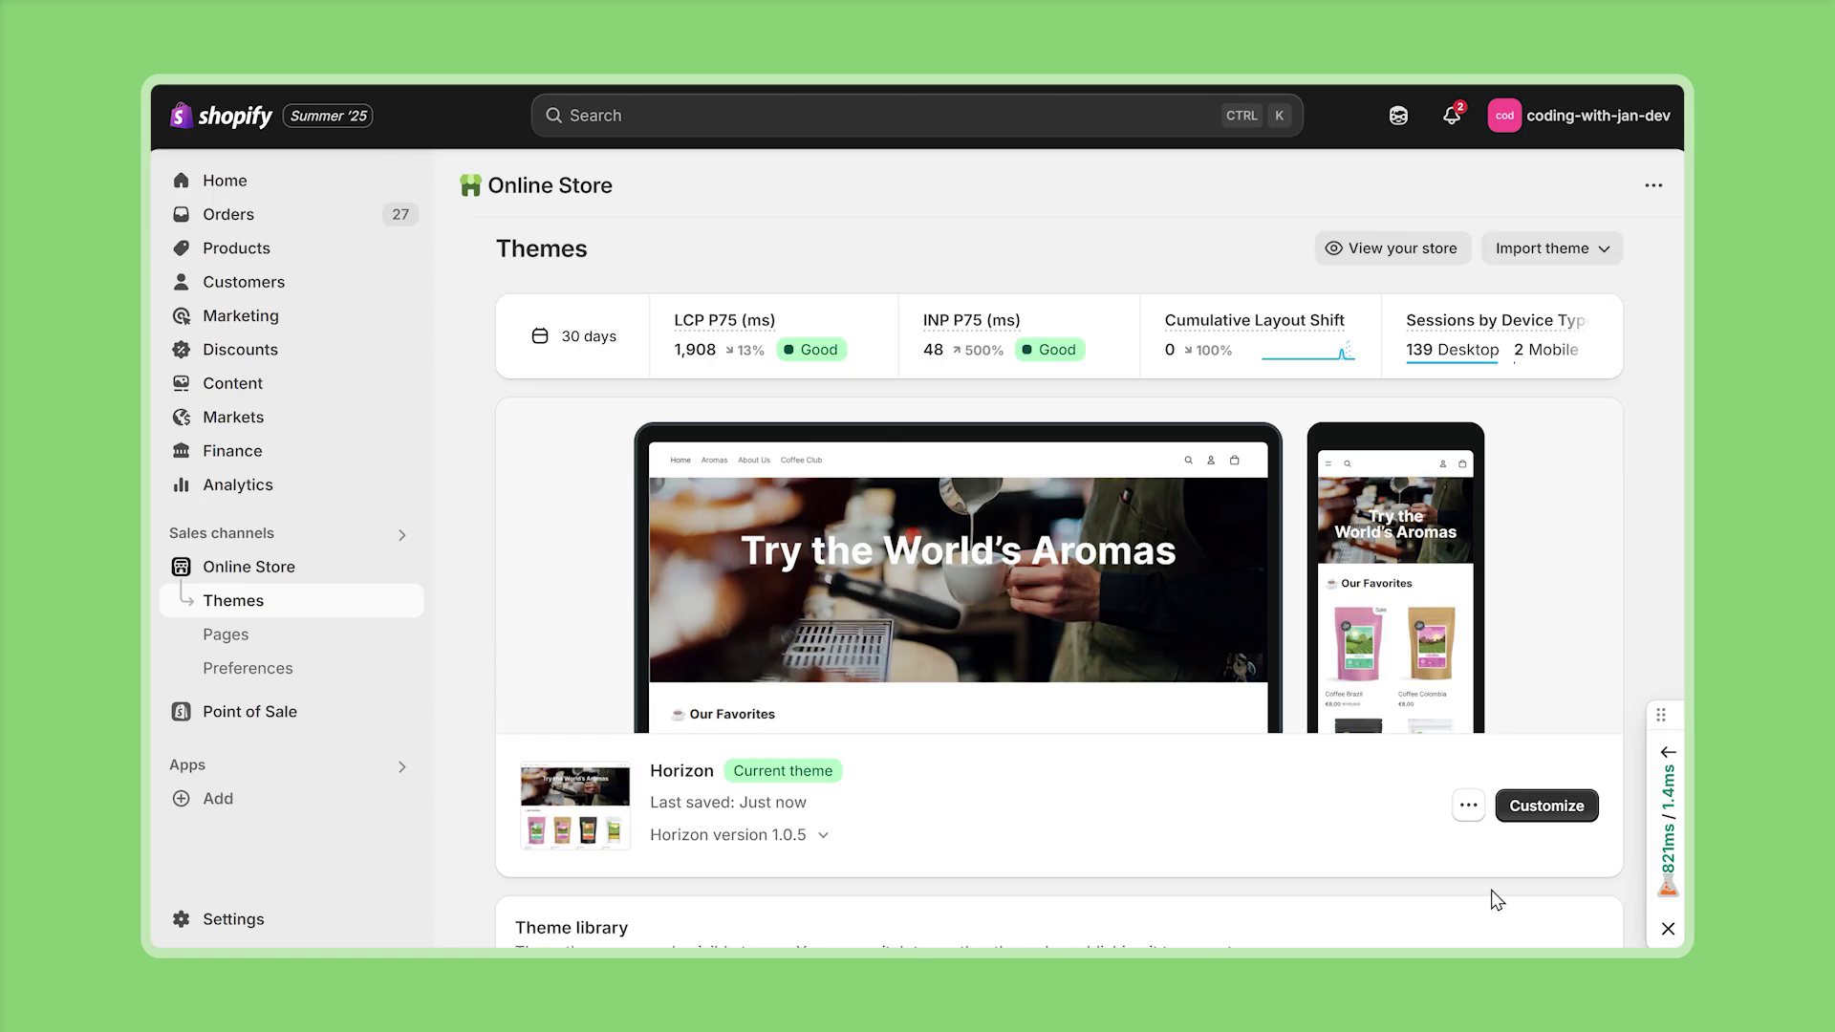
left_click(1546, 806)
- Expand the Hero, Product list: Grid and product card Group in the sidebar tree
left_click(215, 319)
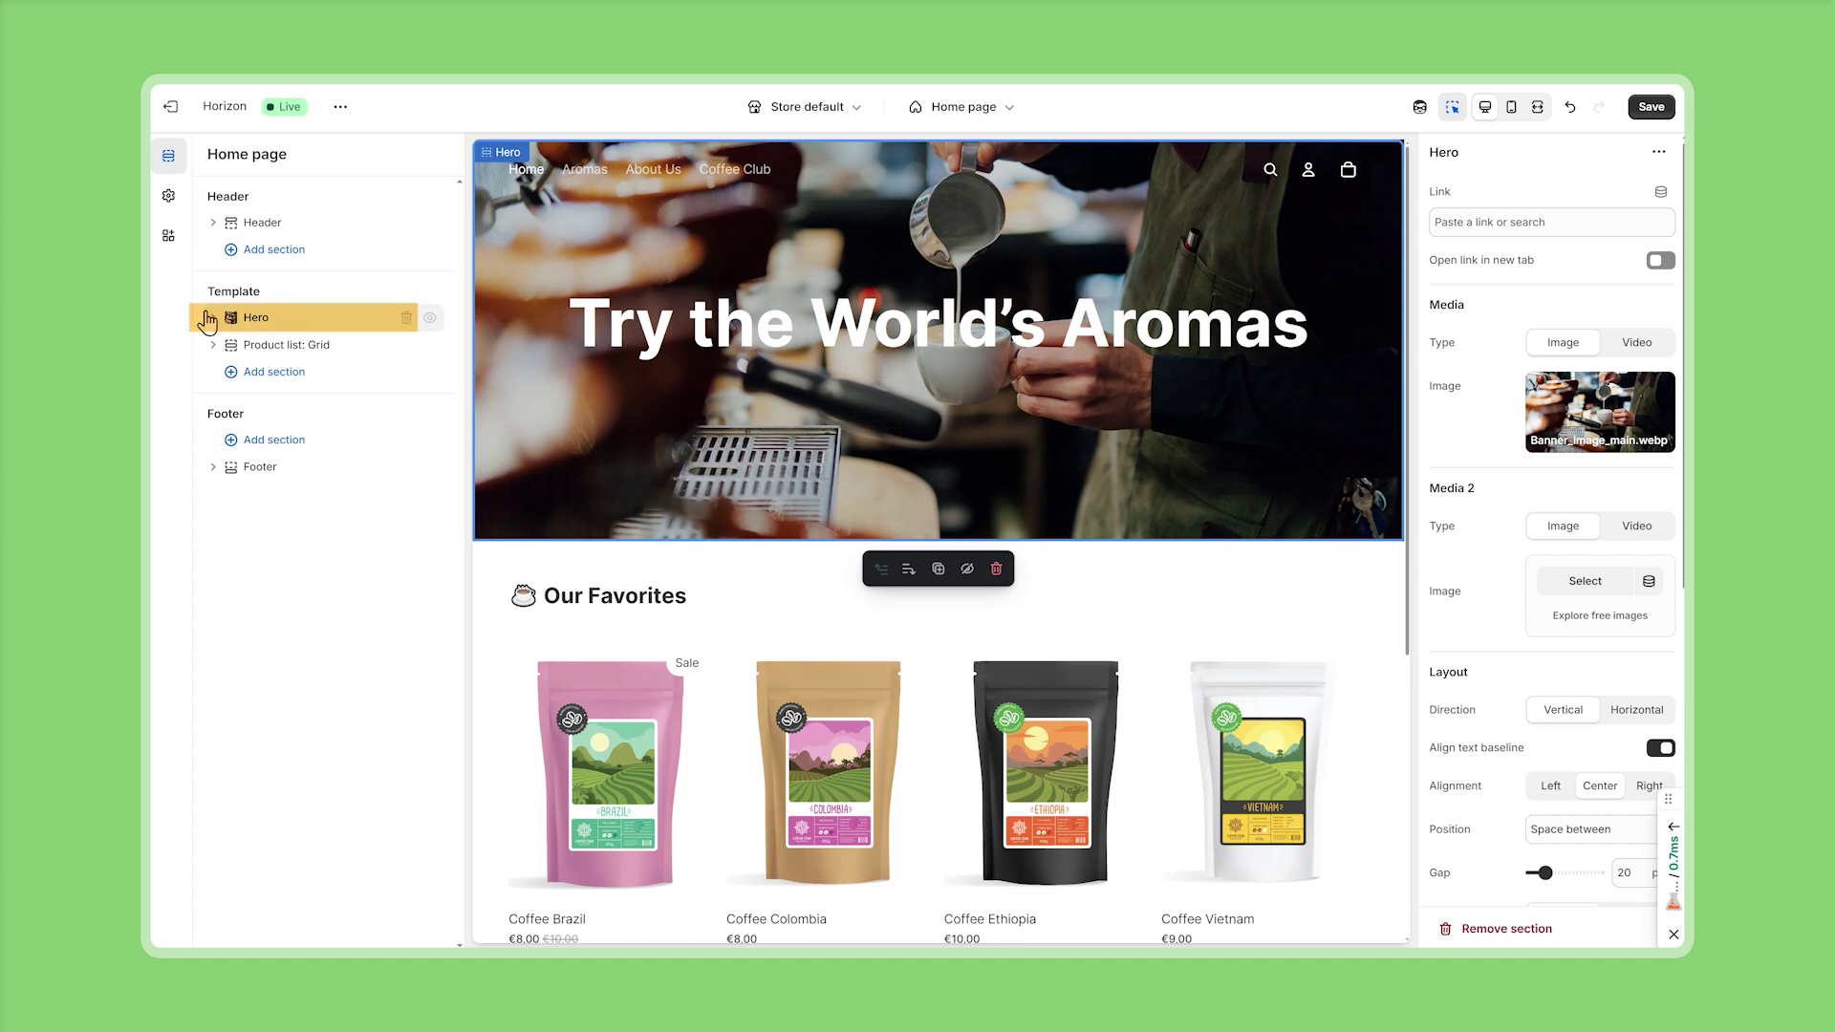
left_click(212, 318)
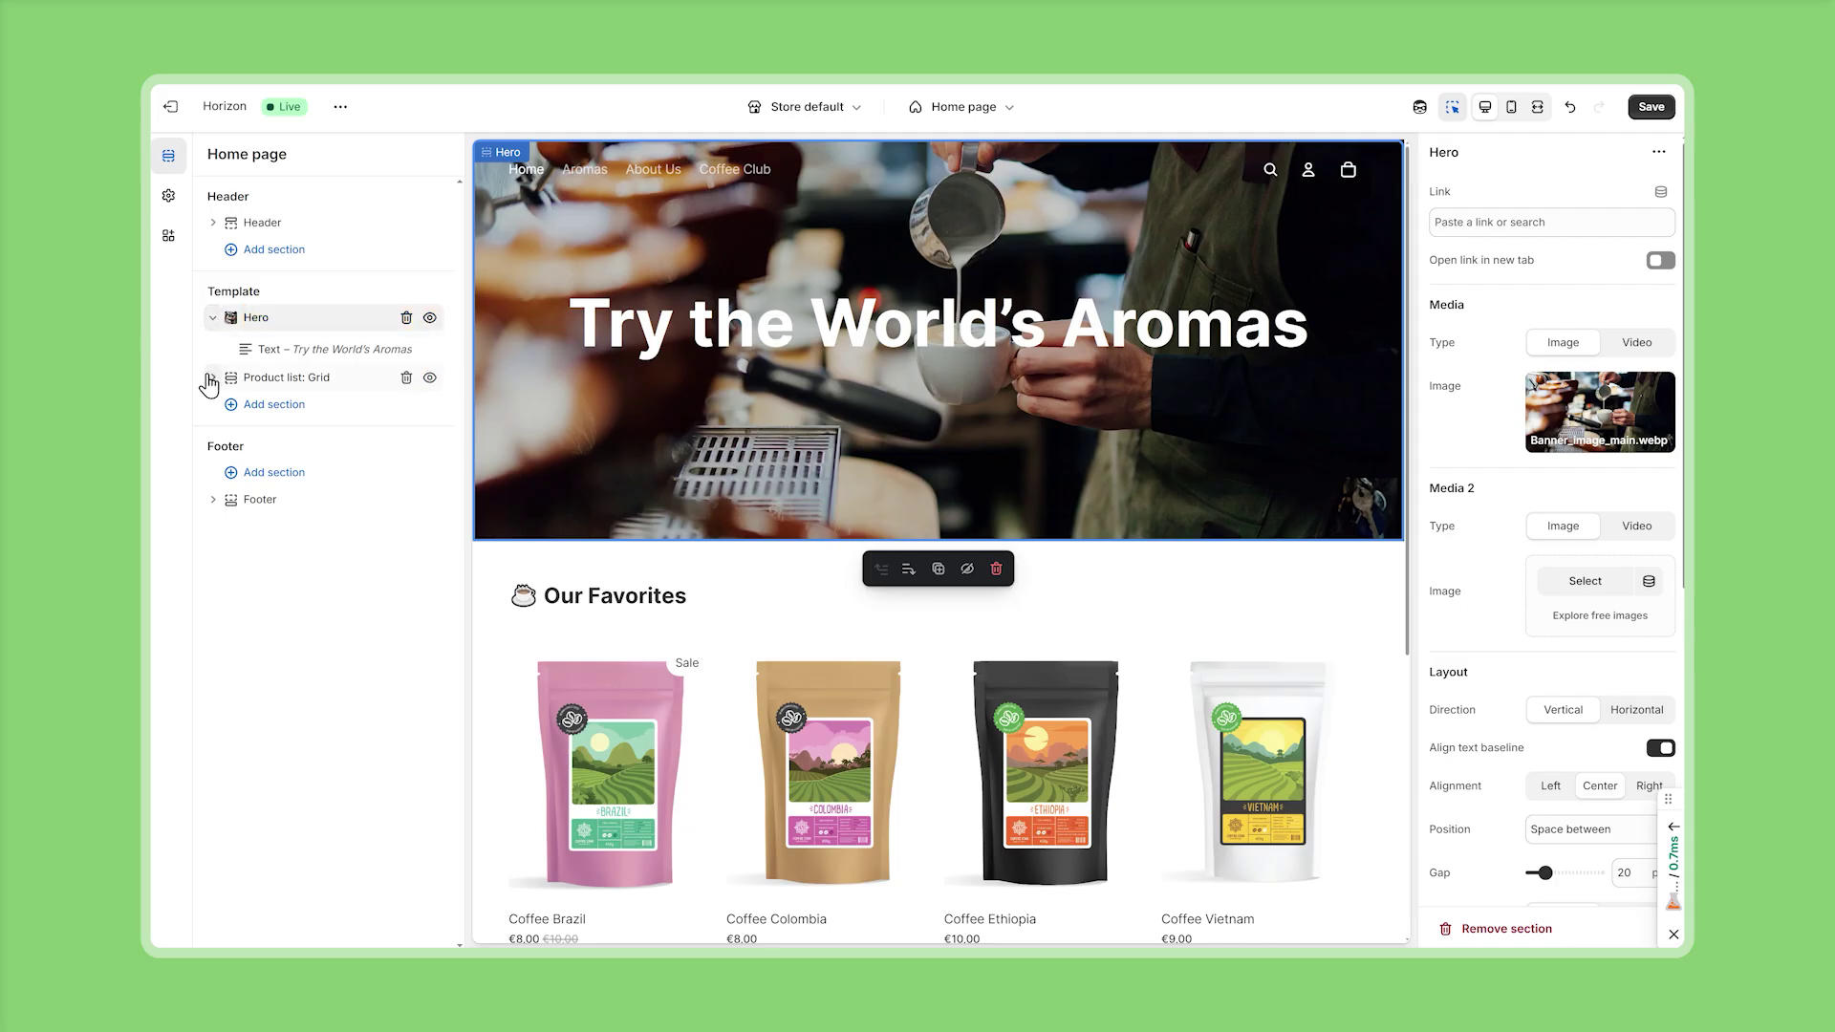
left_click(212, 379)
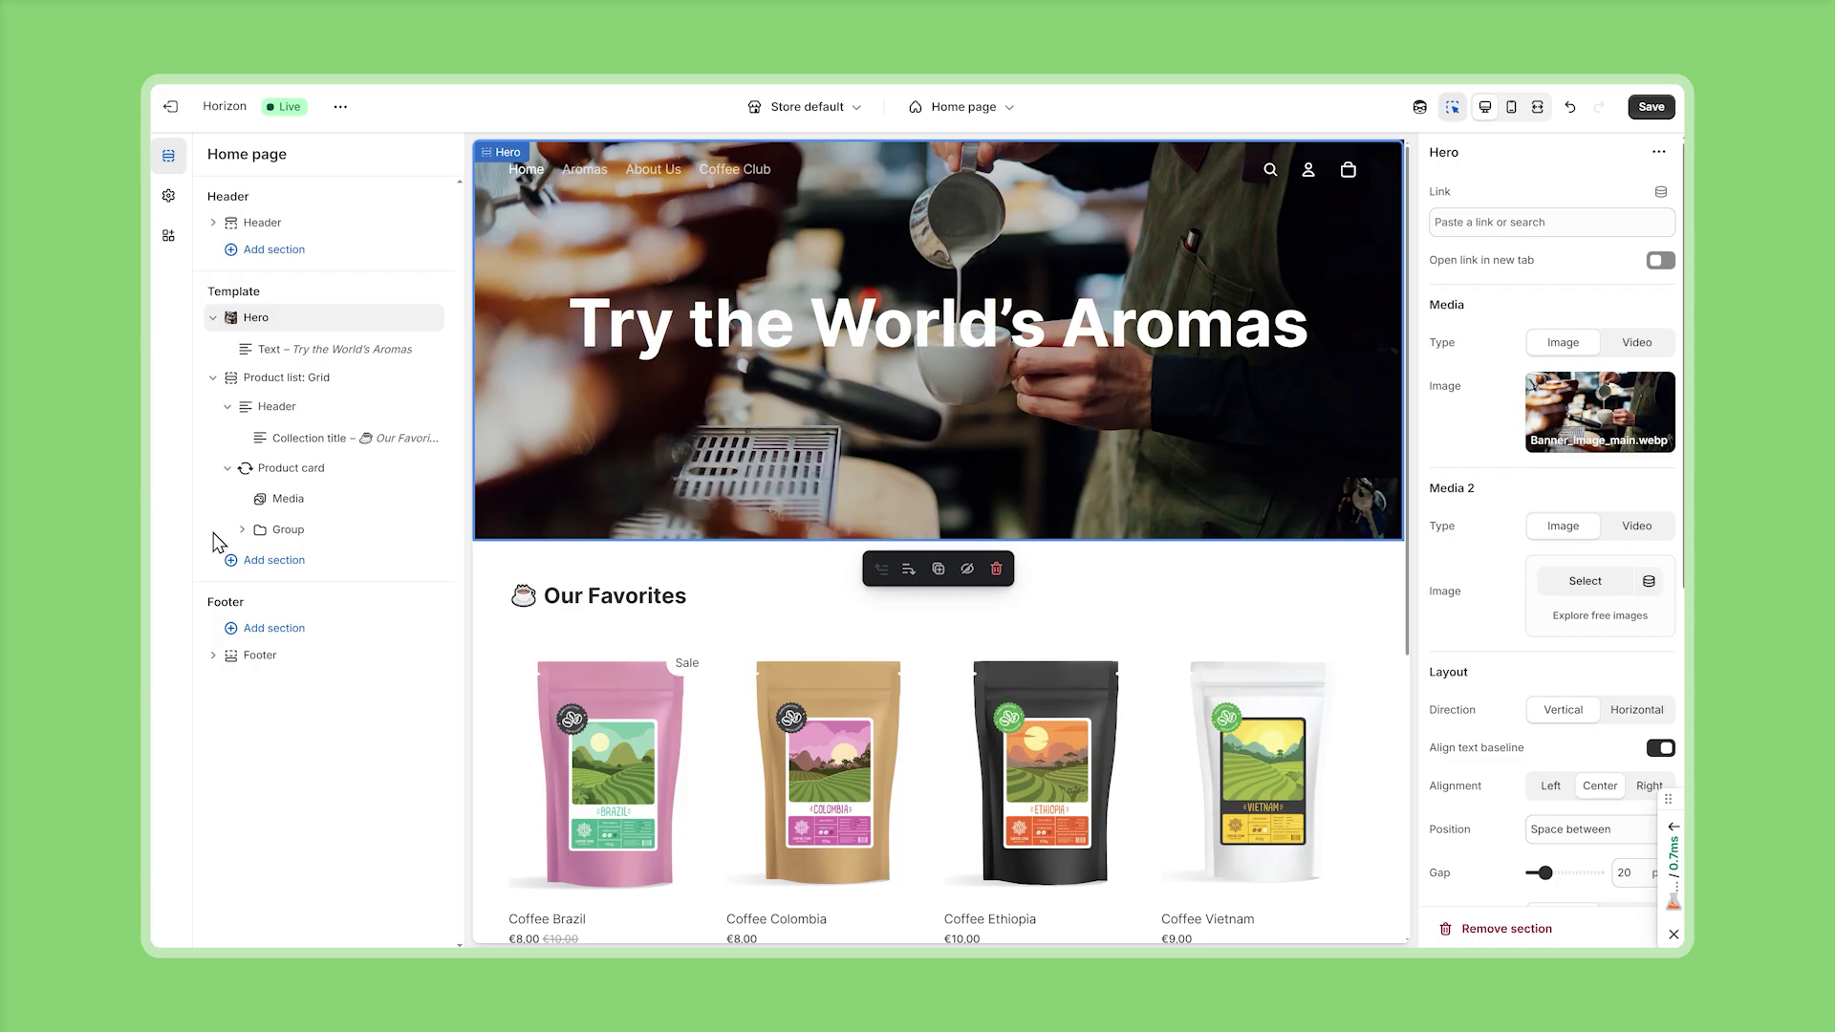
left_click(241, 530)
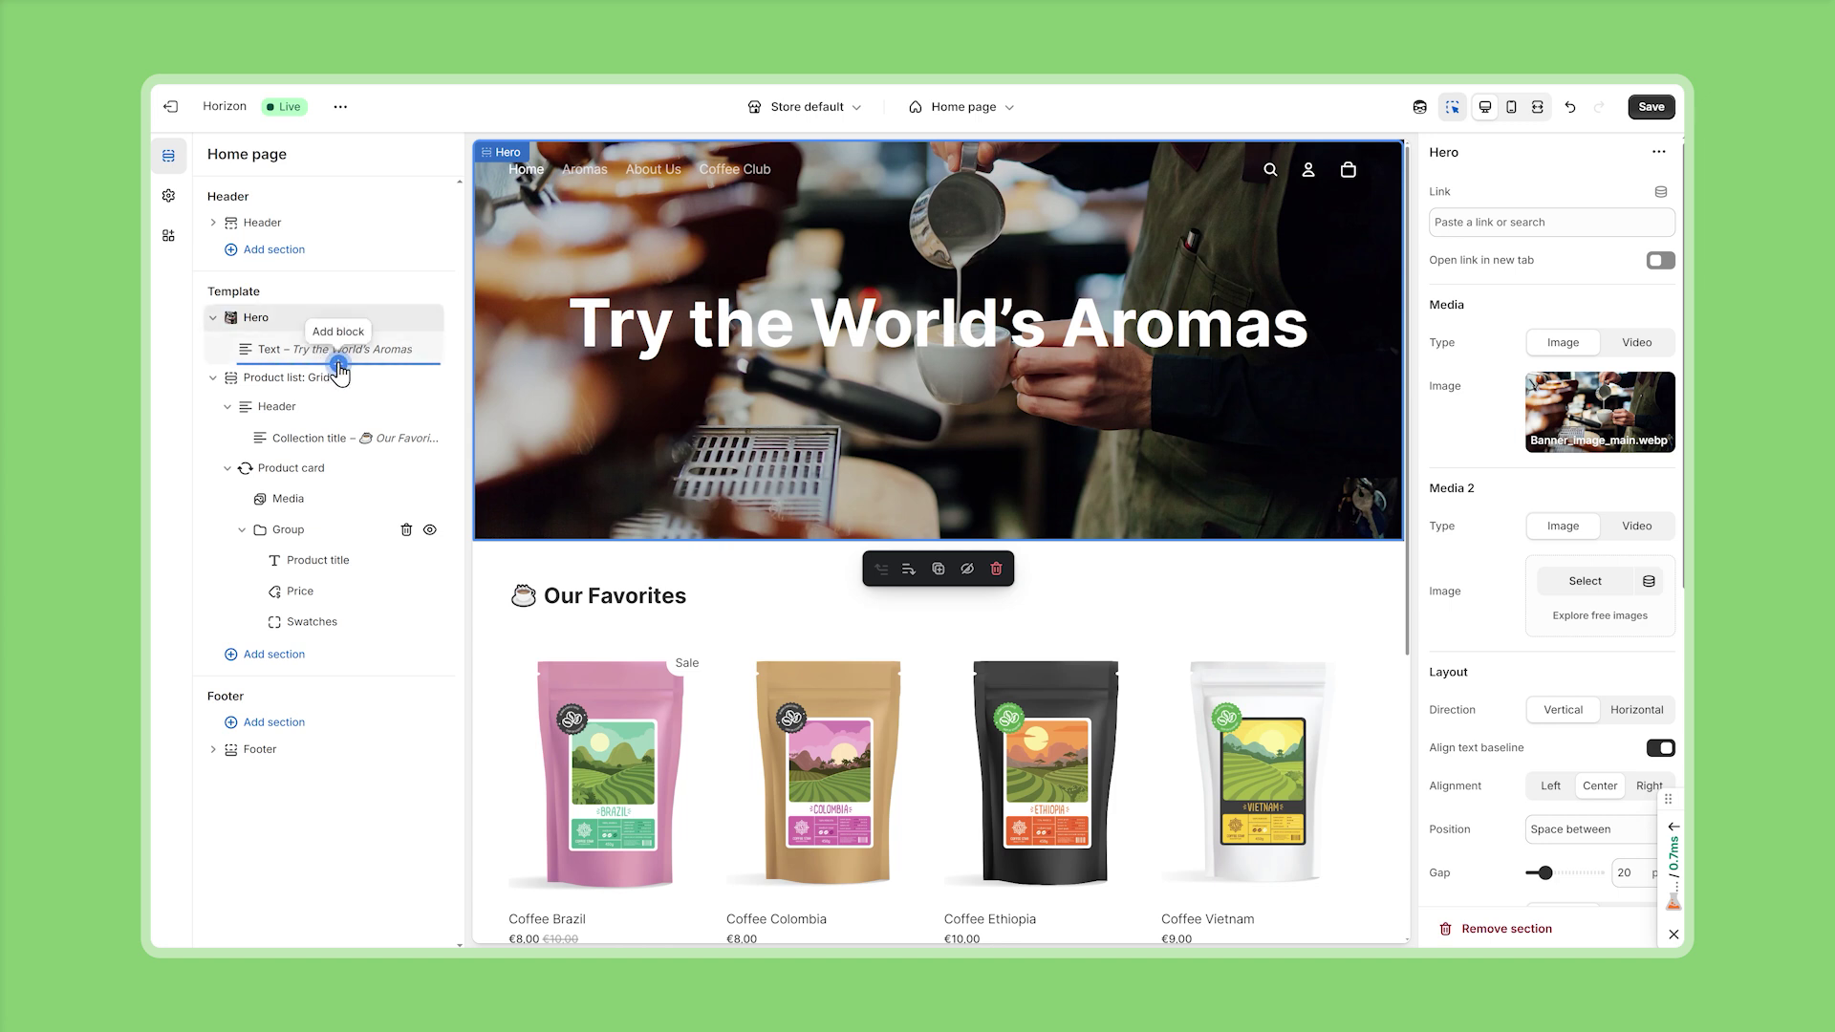
left_click(338, 365)
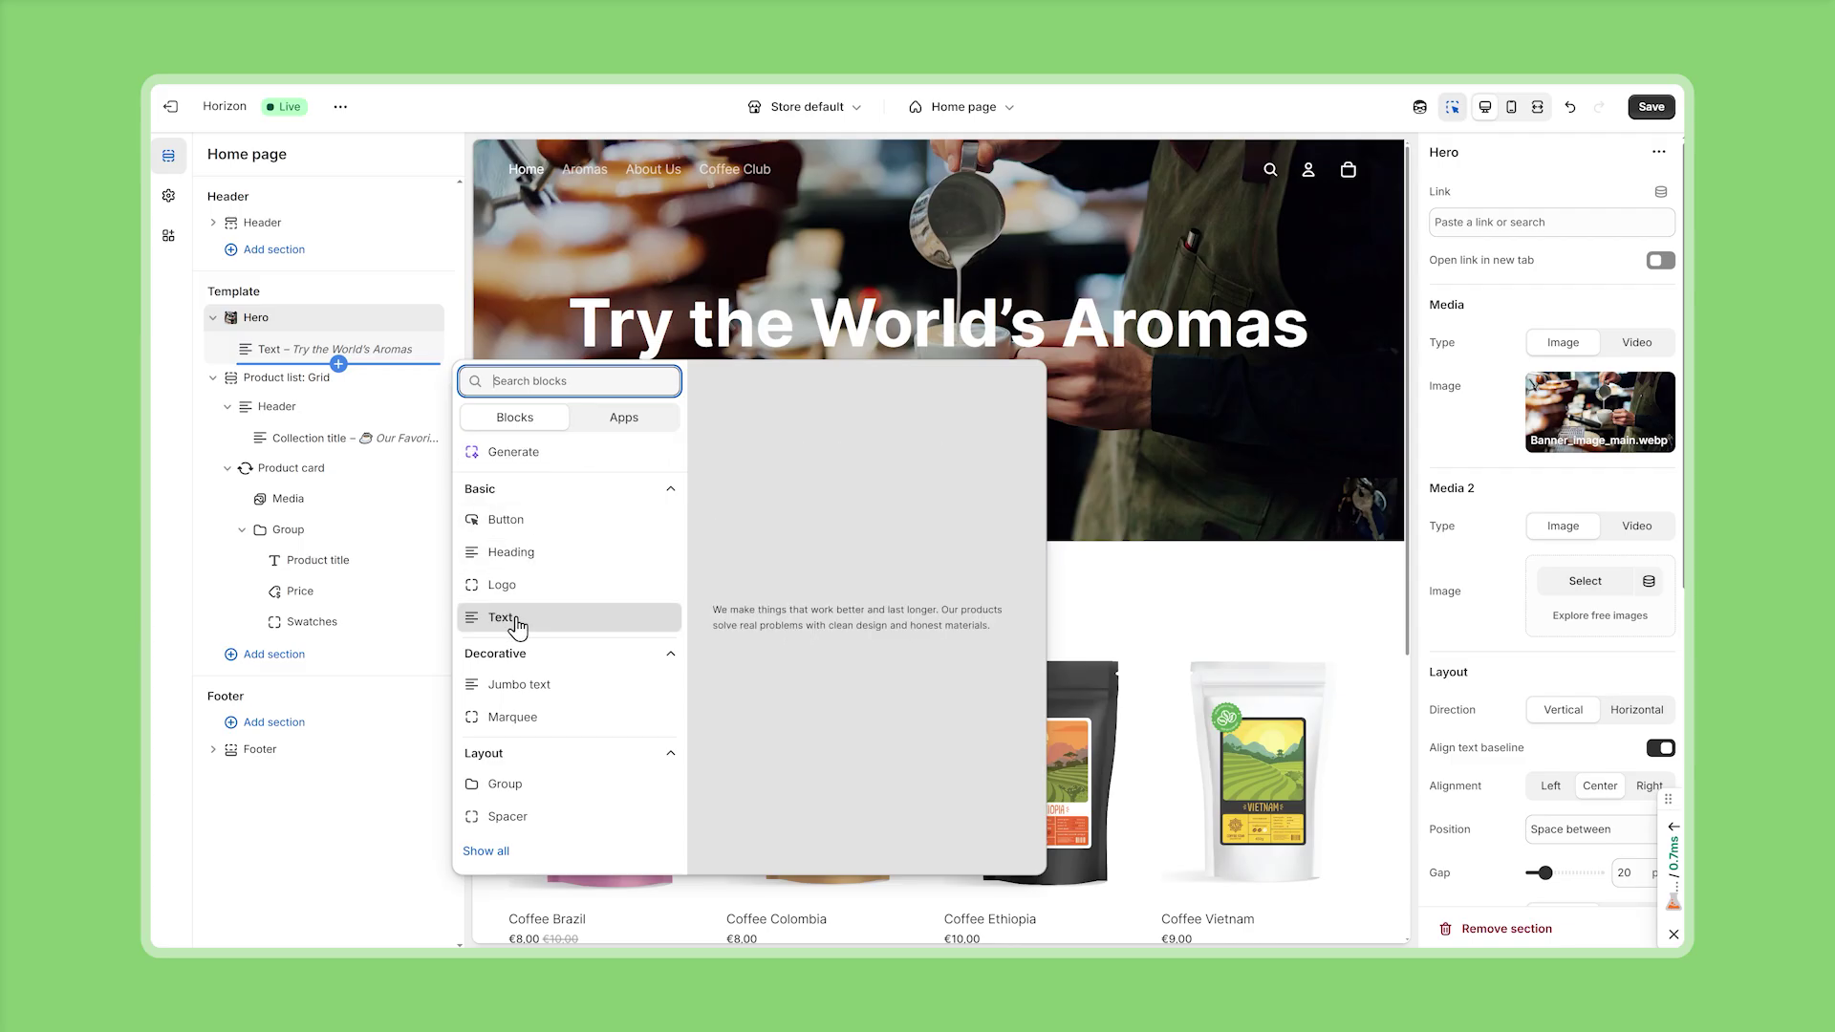
- Show all blocks available beneath the Hero text and scroll through the list
left_click(503, 851)
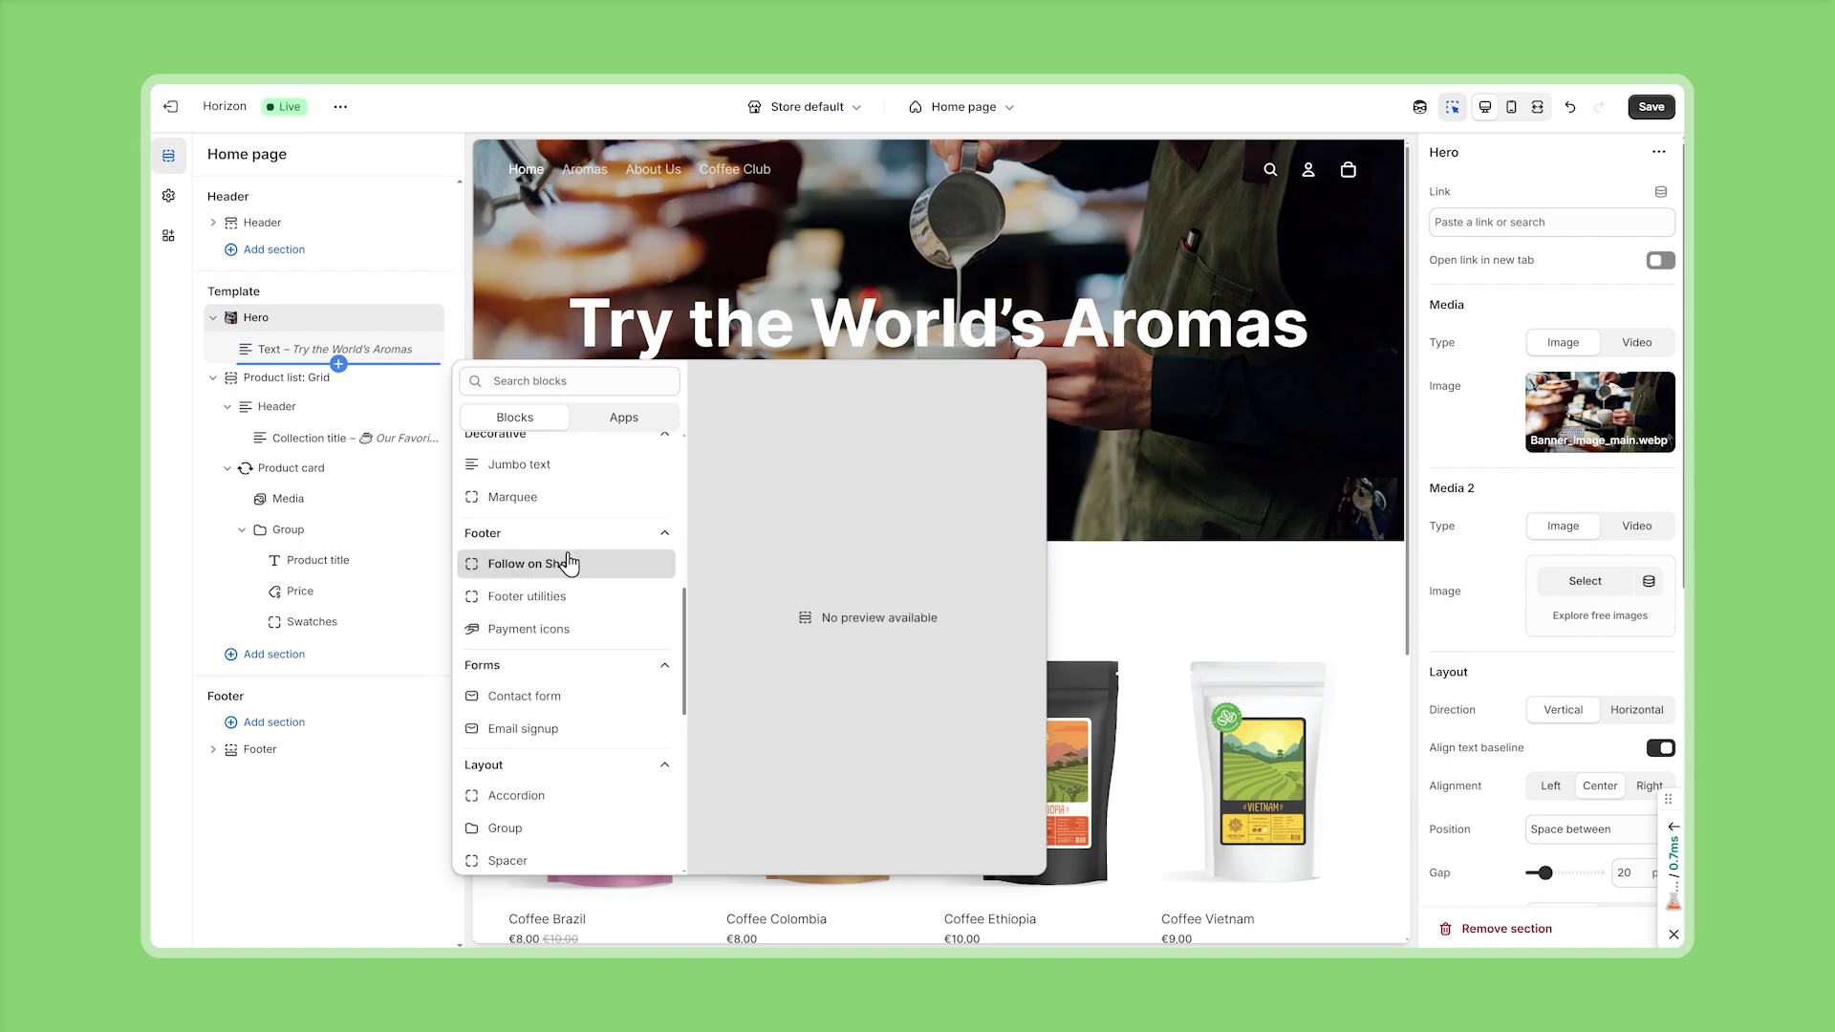
scroll(564, 569, "down", 5)
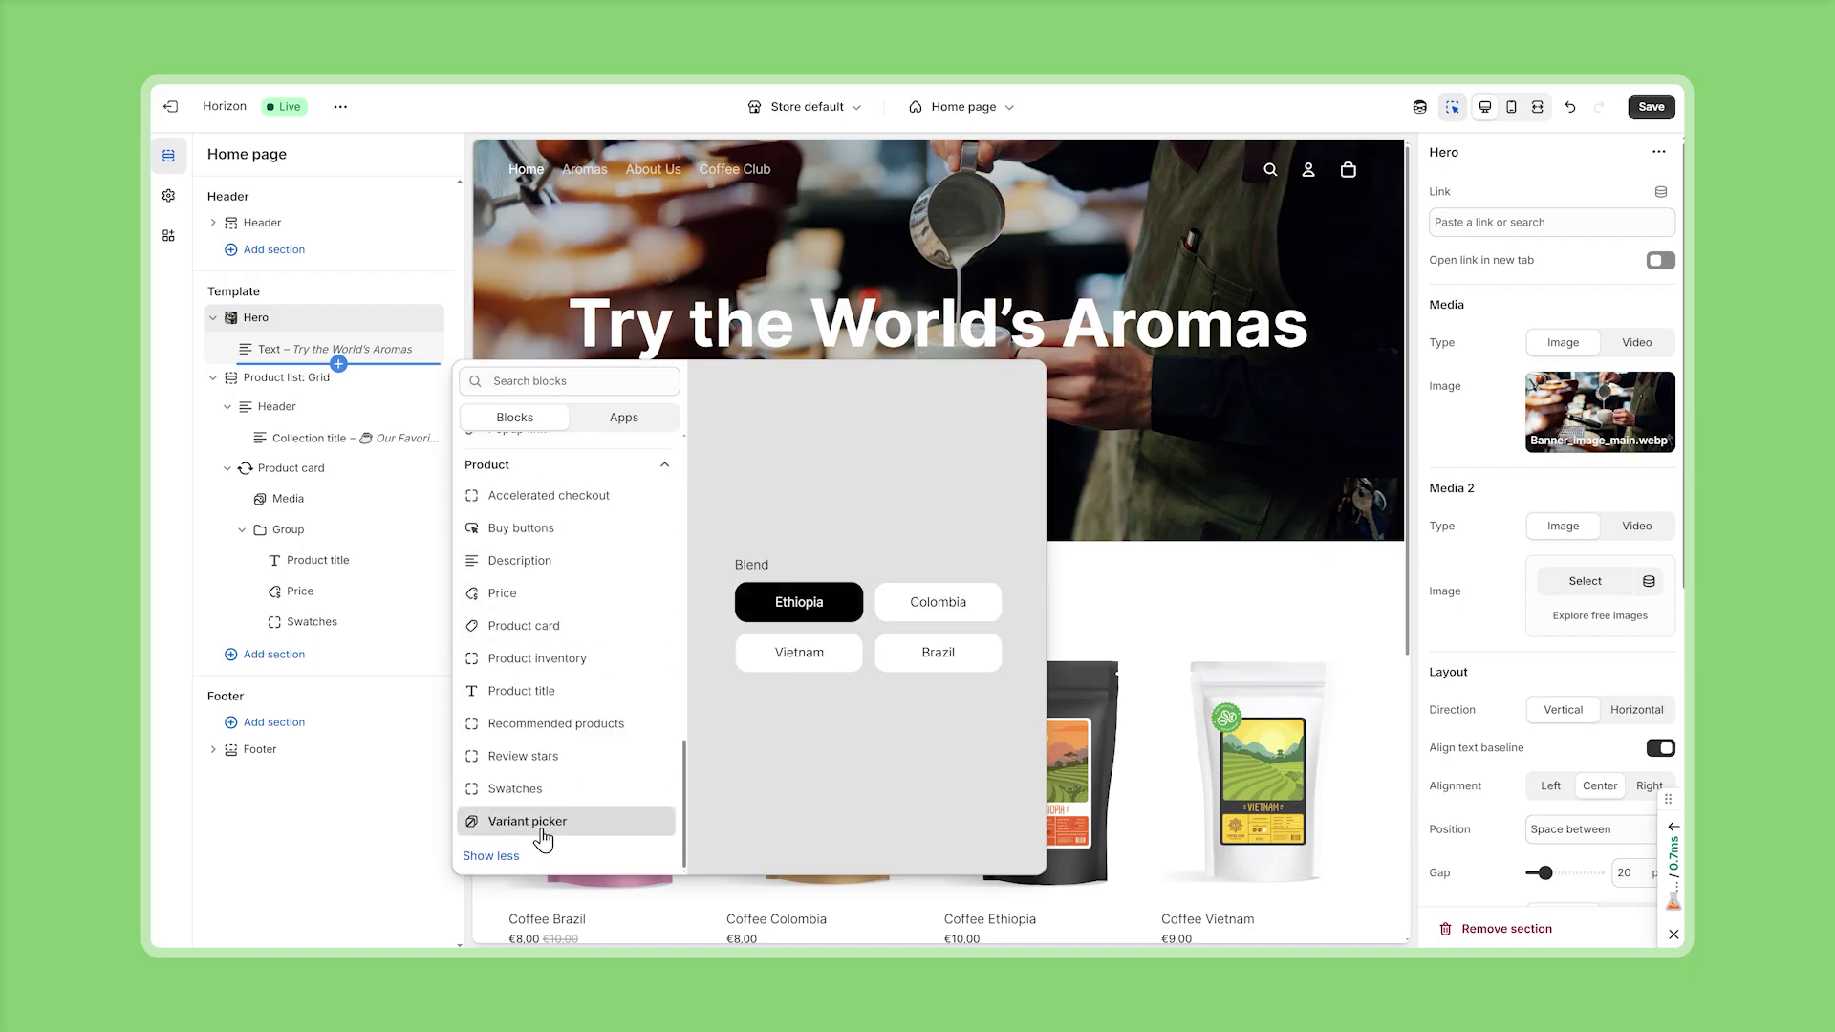
scroll(583, 746, "up", 3)
scroll(605, 688, "up", 5)
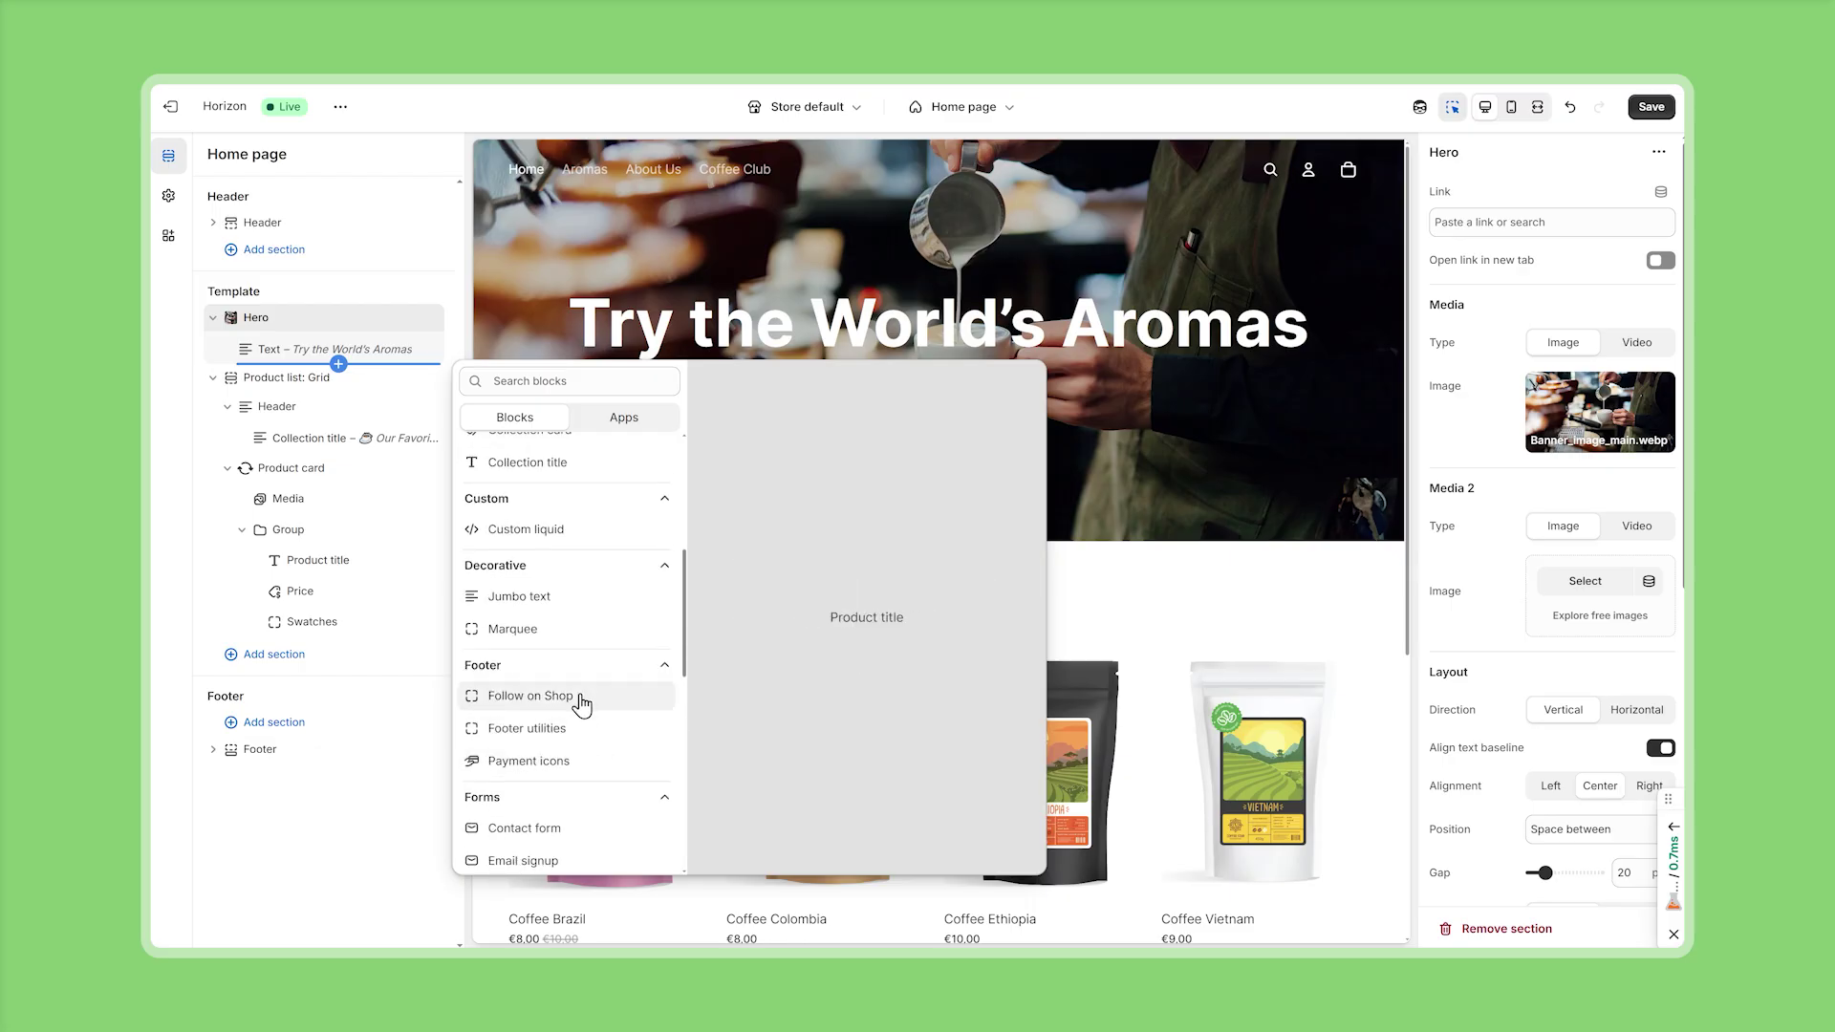
scroll(602, 574, "up", 5)
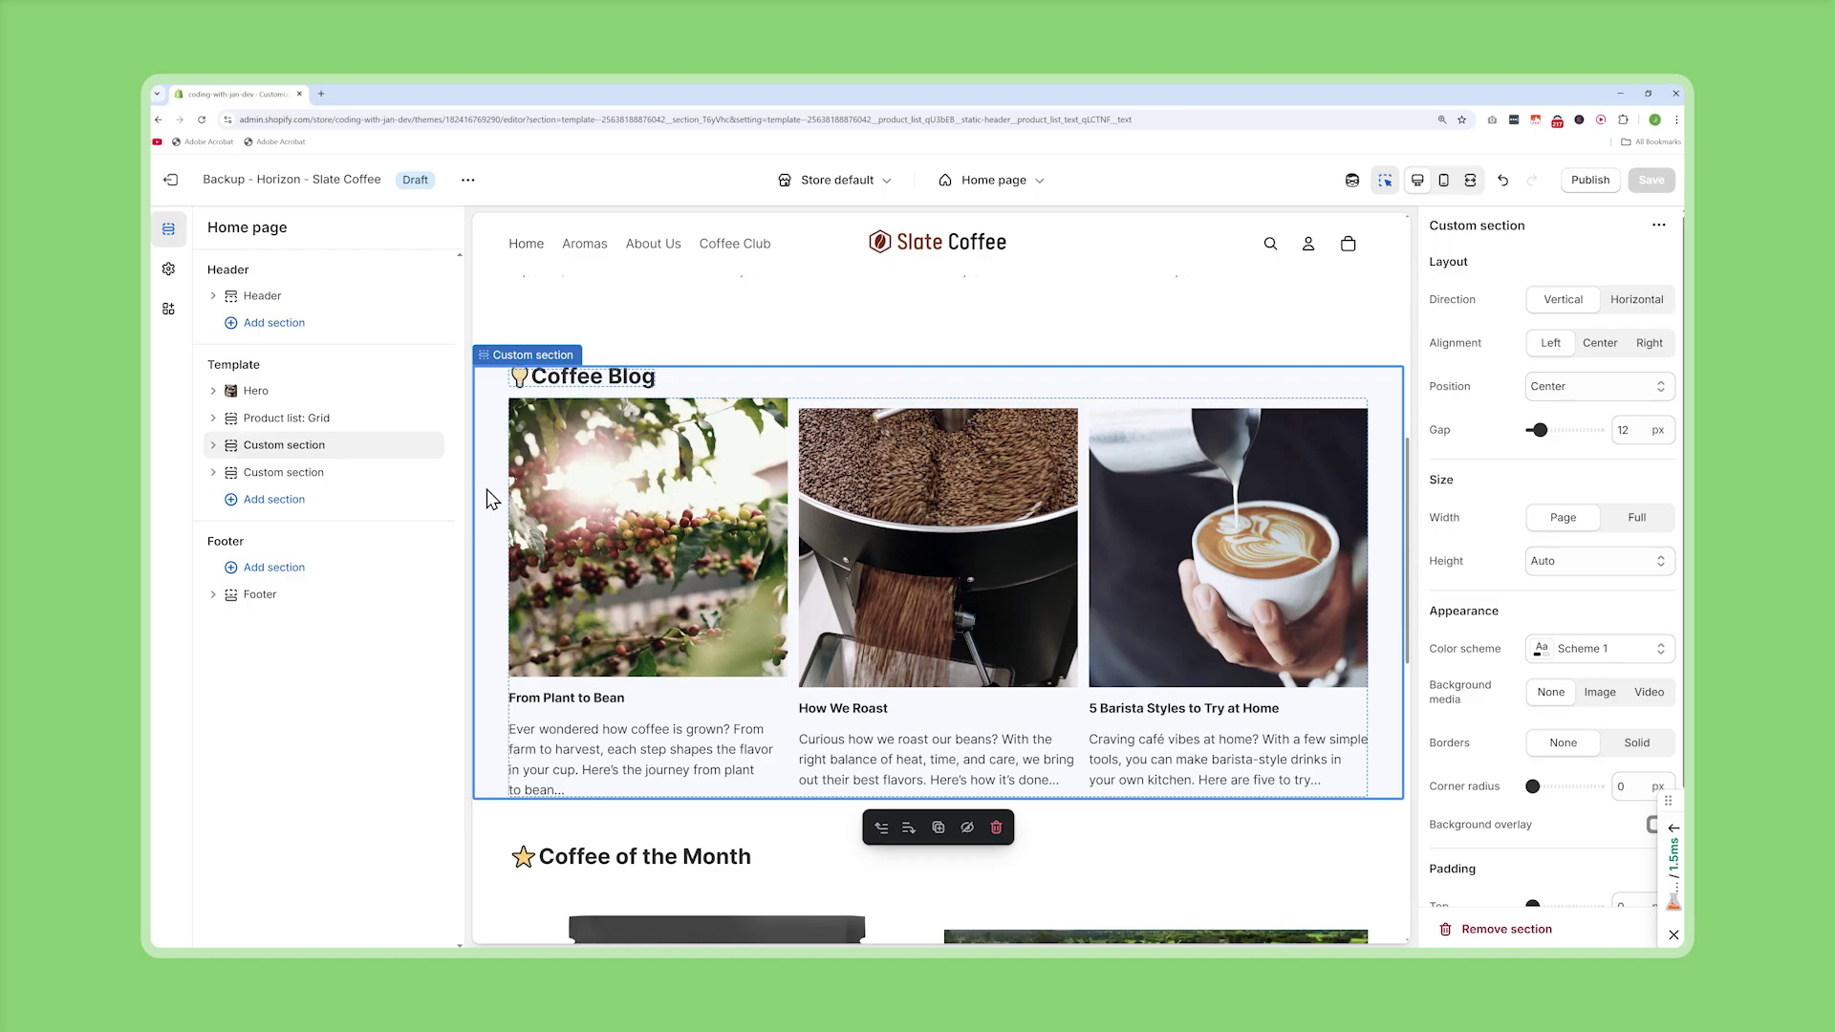
- Expand the Coffee Blog section and inspect its heading and posts group
scroll(486, 487, "down", 5)
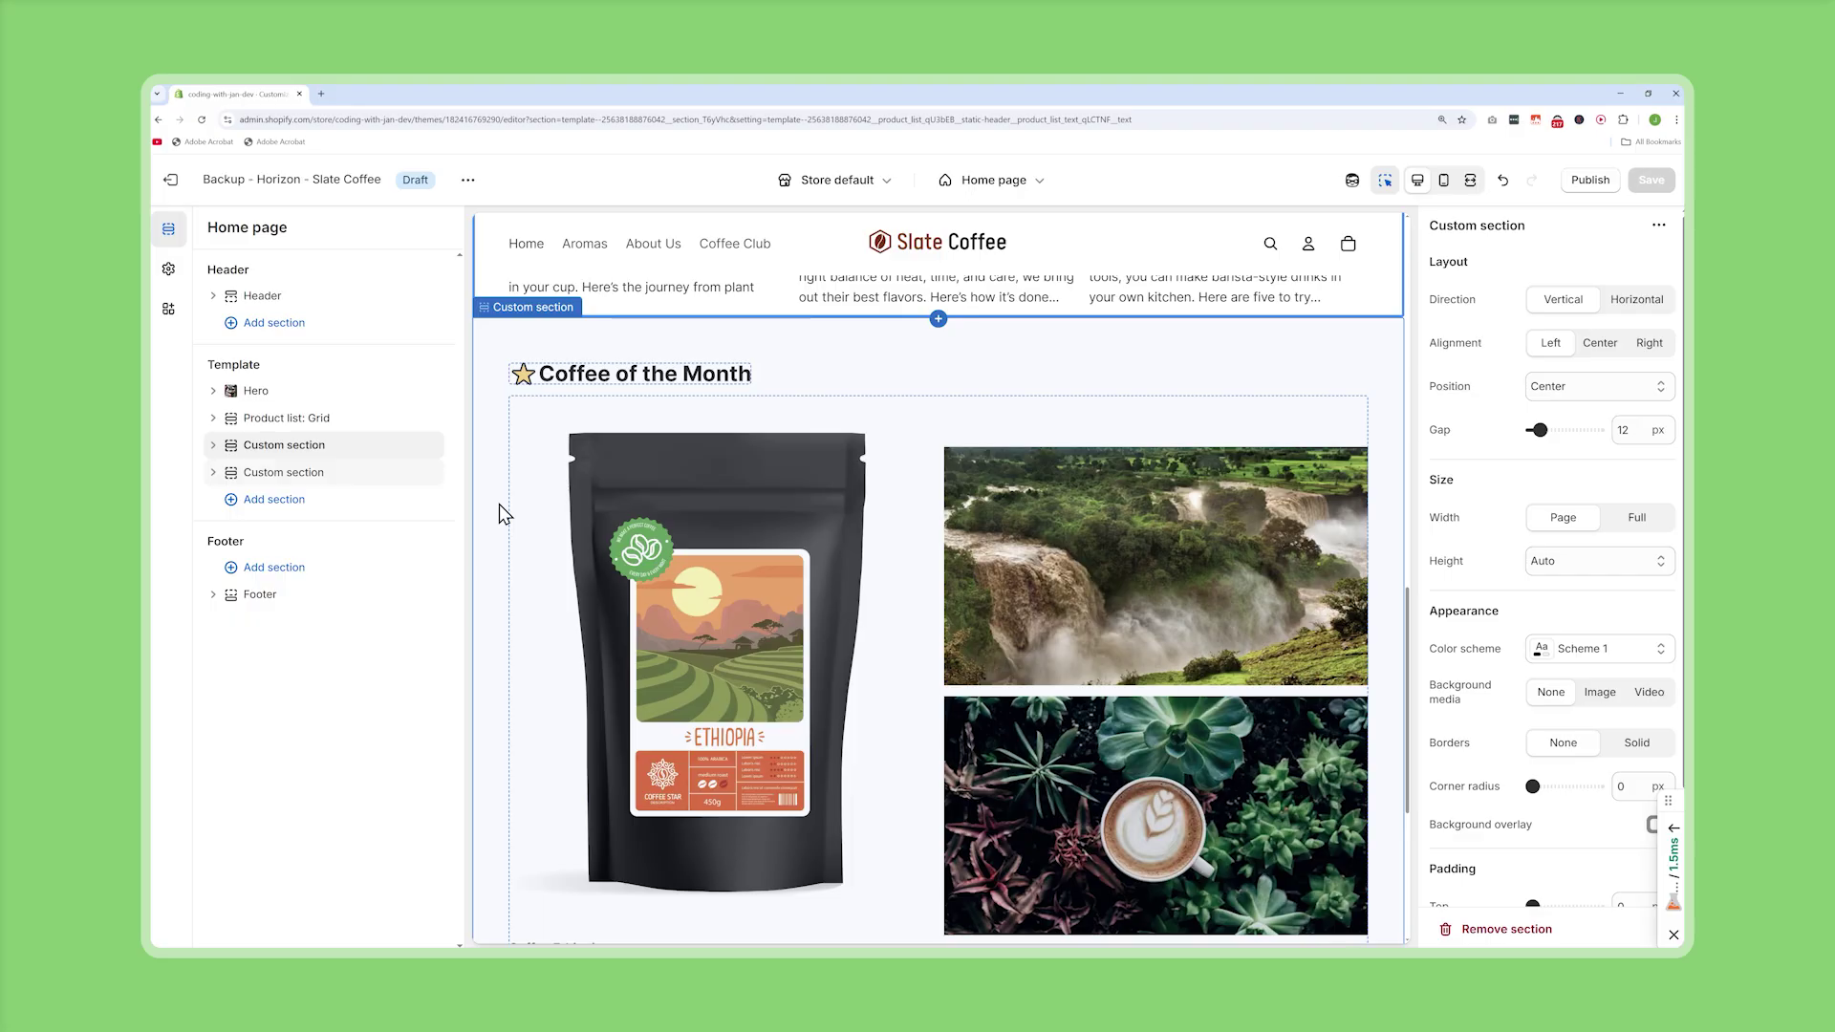
scroll(499, 502, "up", 5)
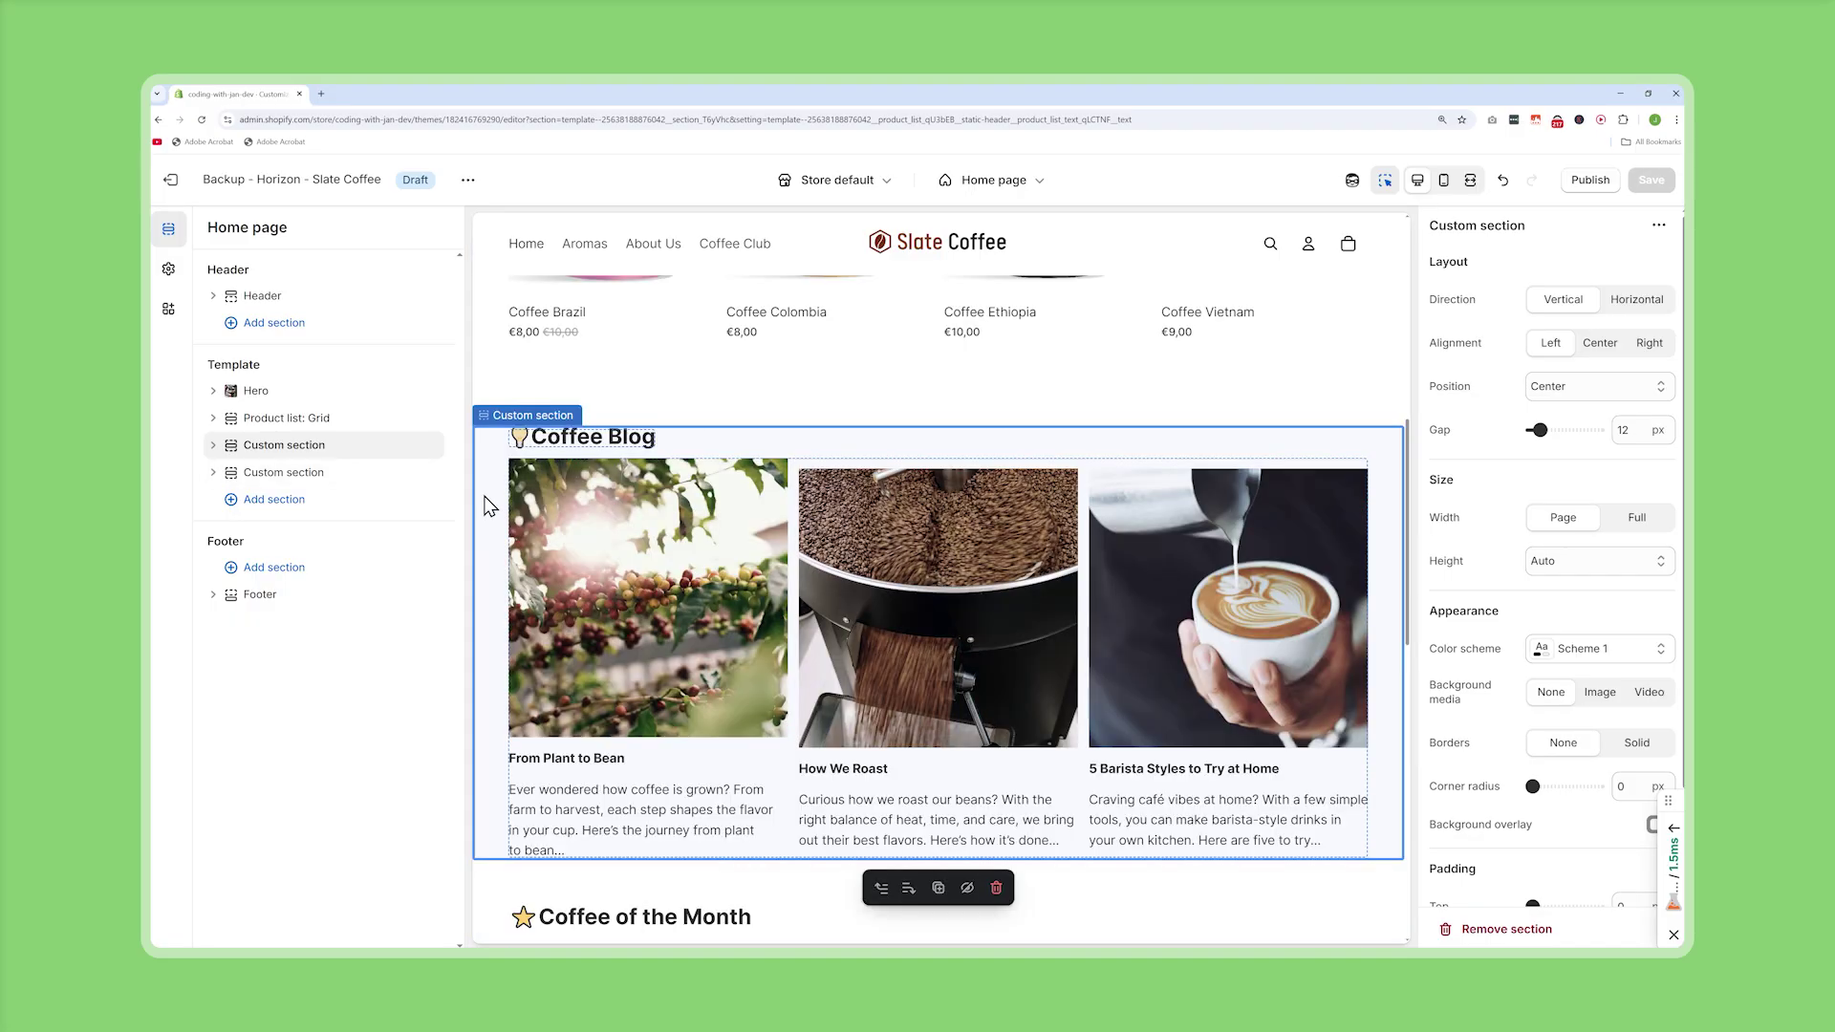
left_click(211, 446)
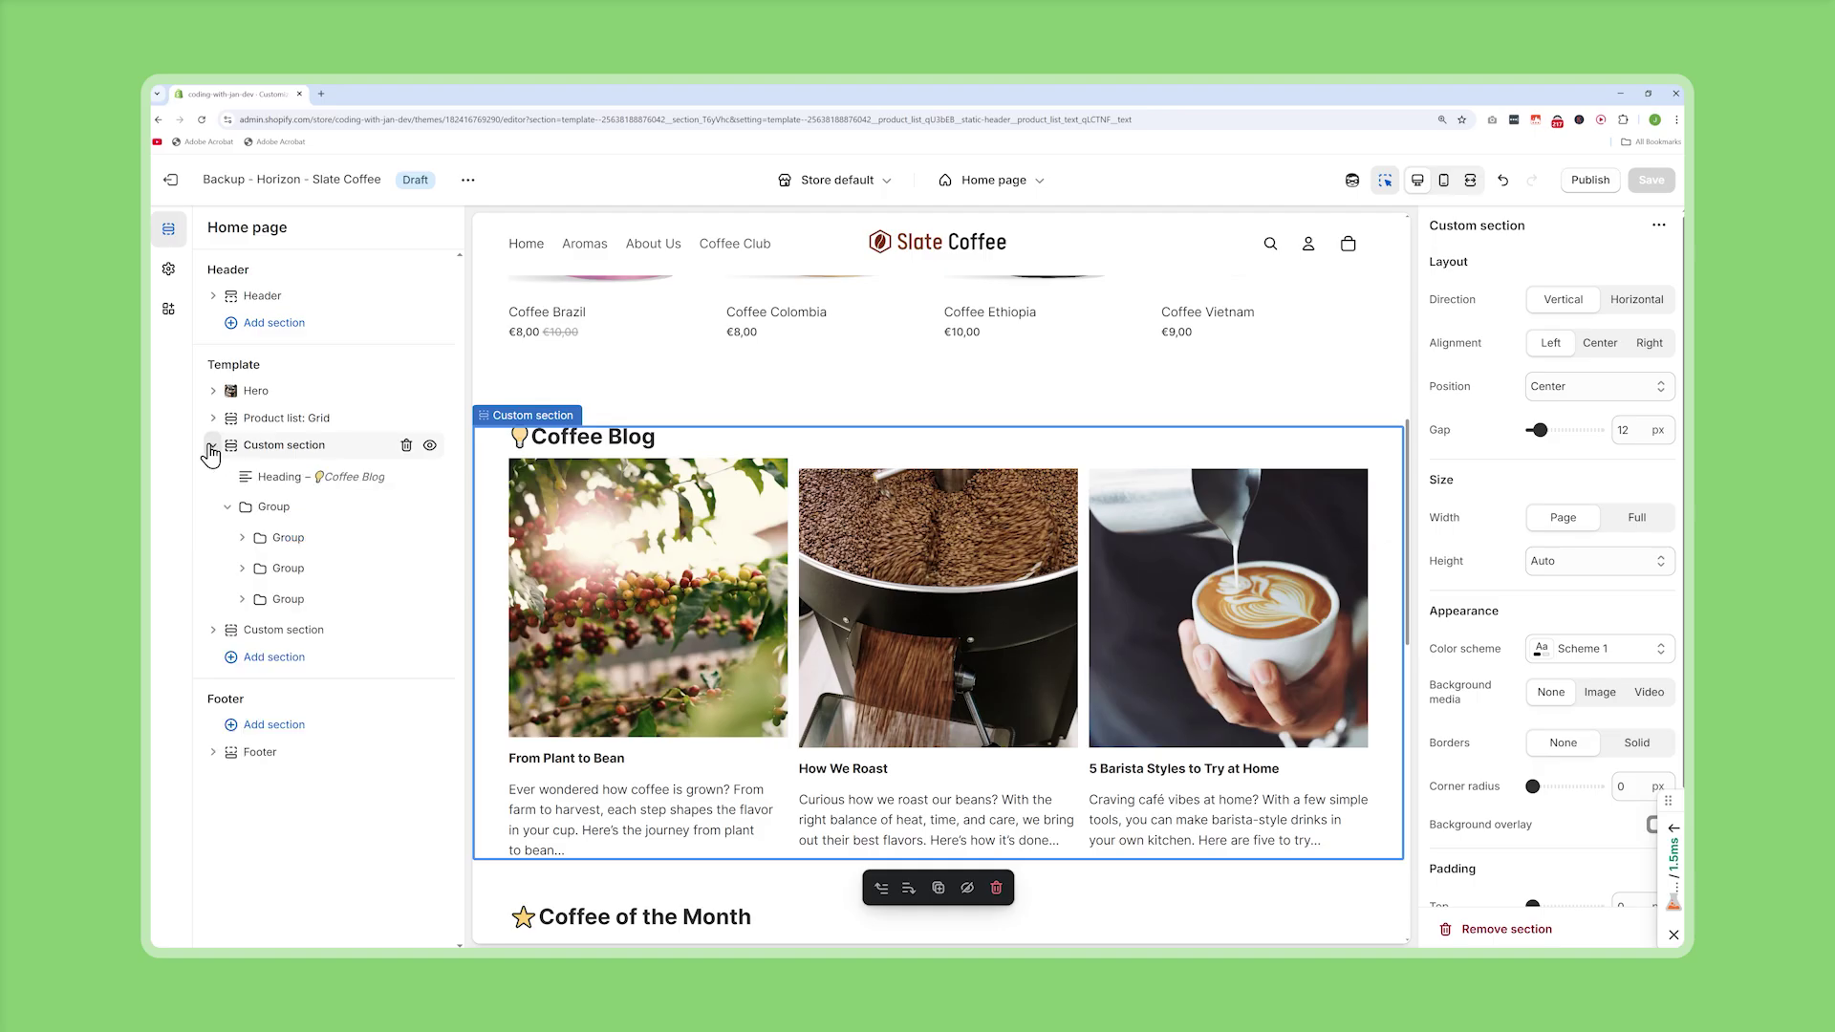
left_click(284, 481)
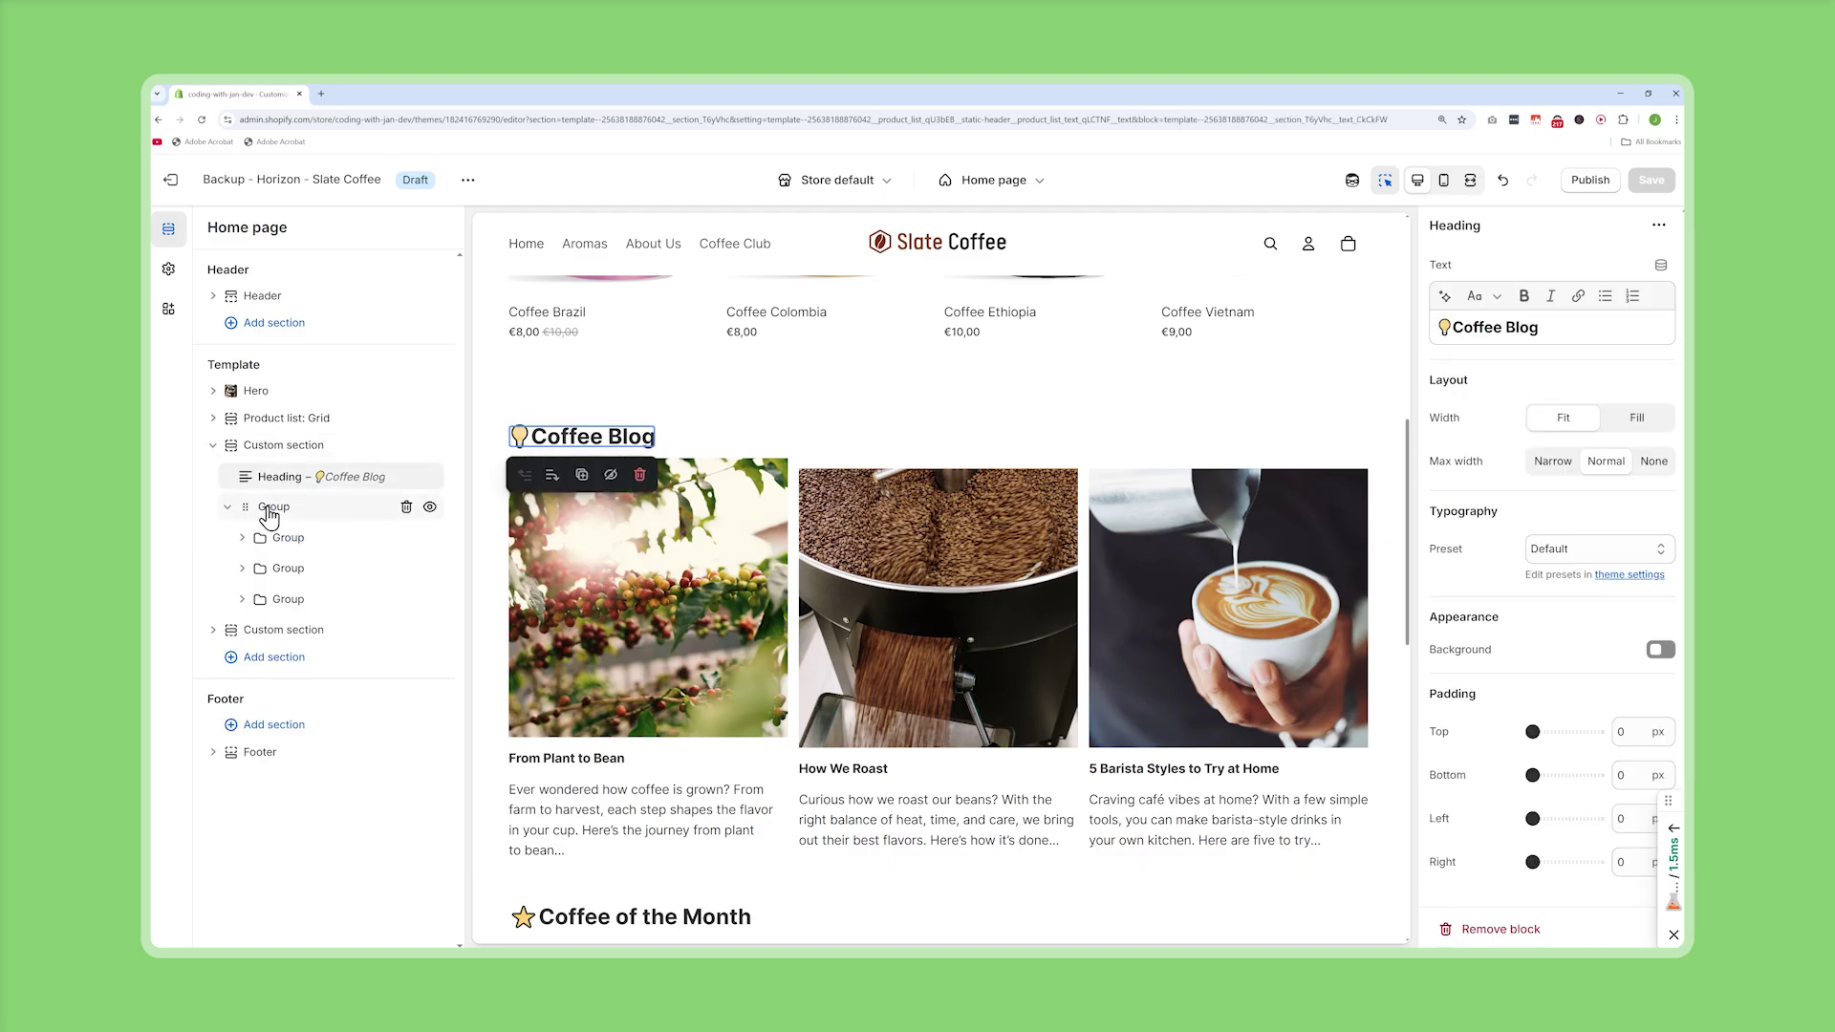
left_click(271, 512)
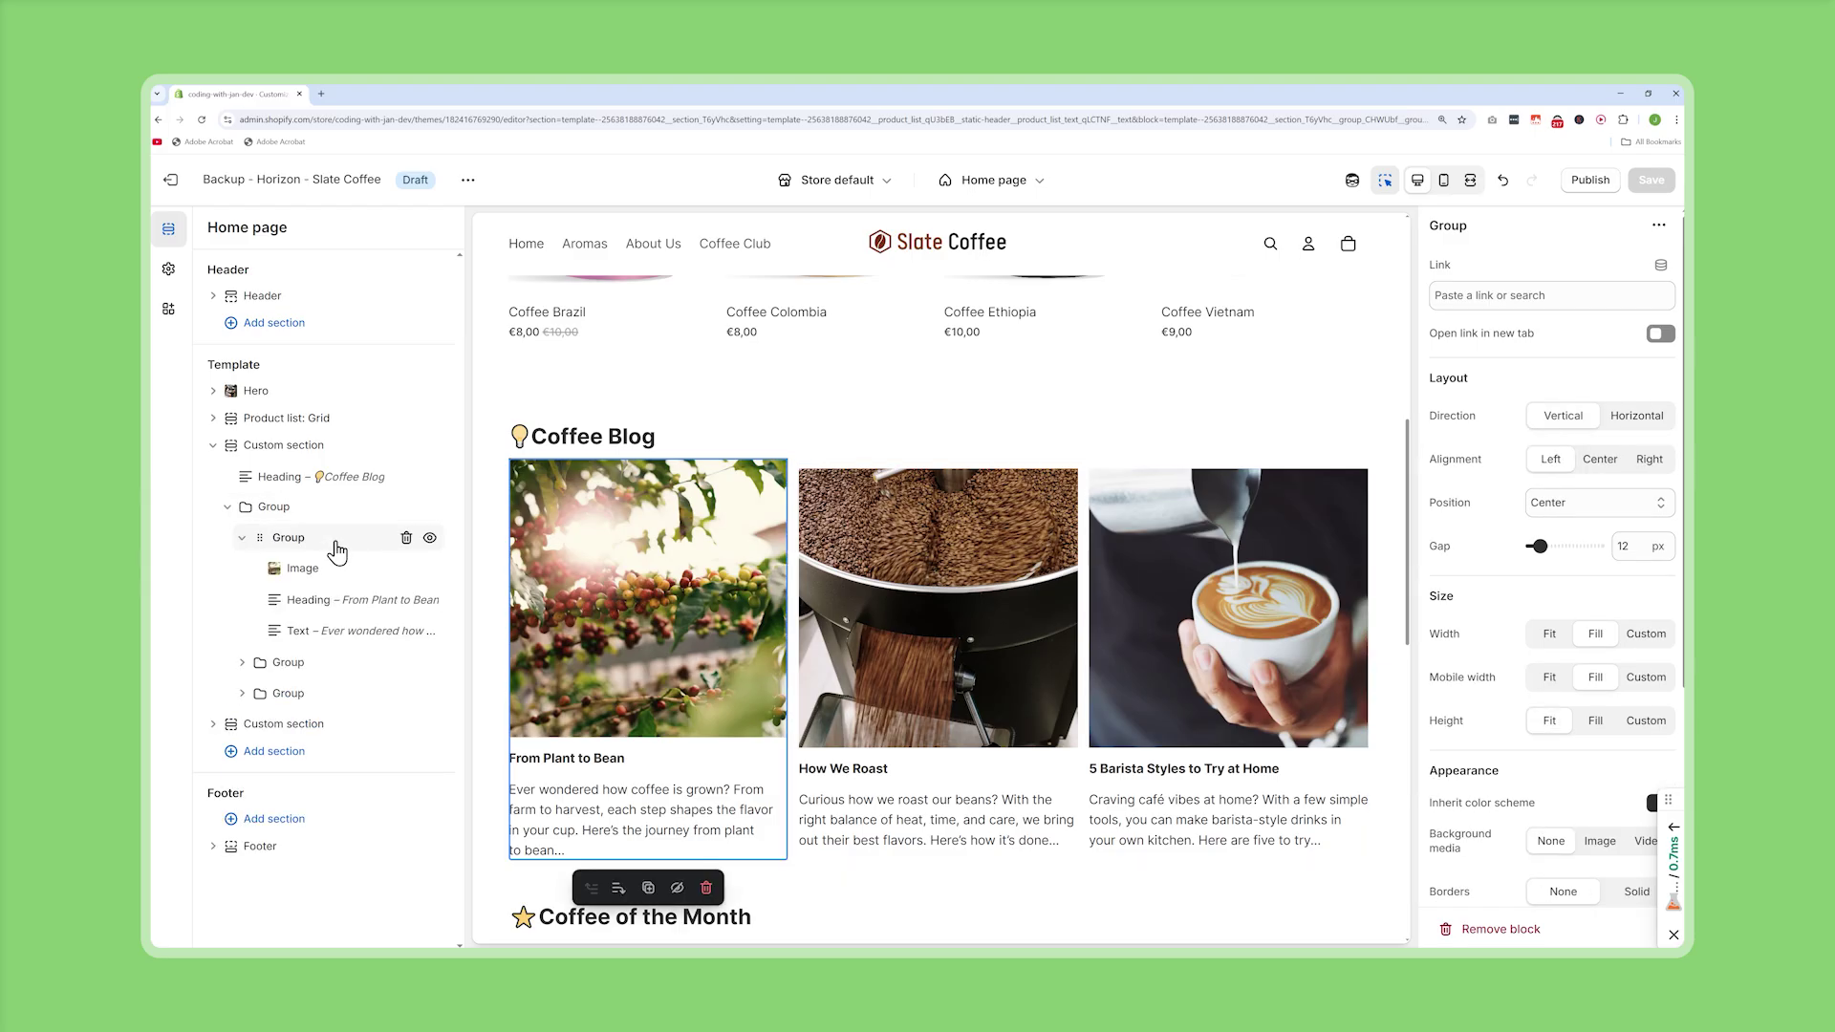
- Inspect the first post's image, 'From Plant to Bean' heading and text blocks
left_click(336, 542)
left_click(340, 574)
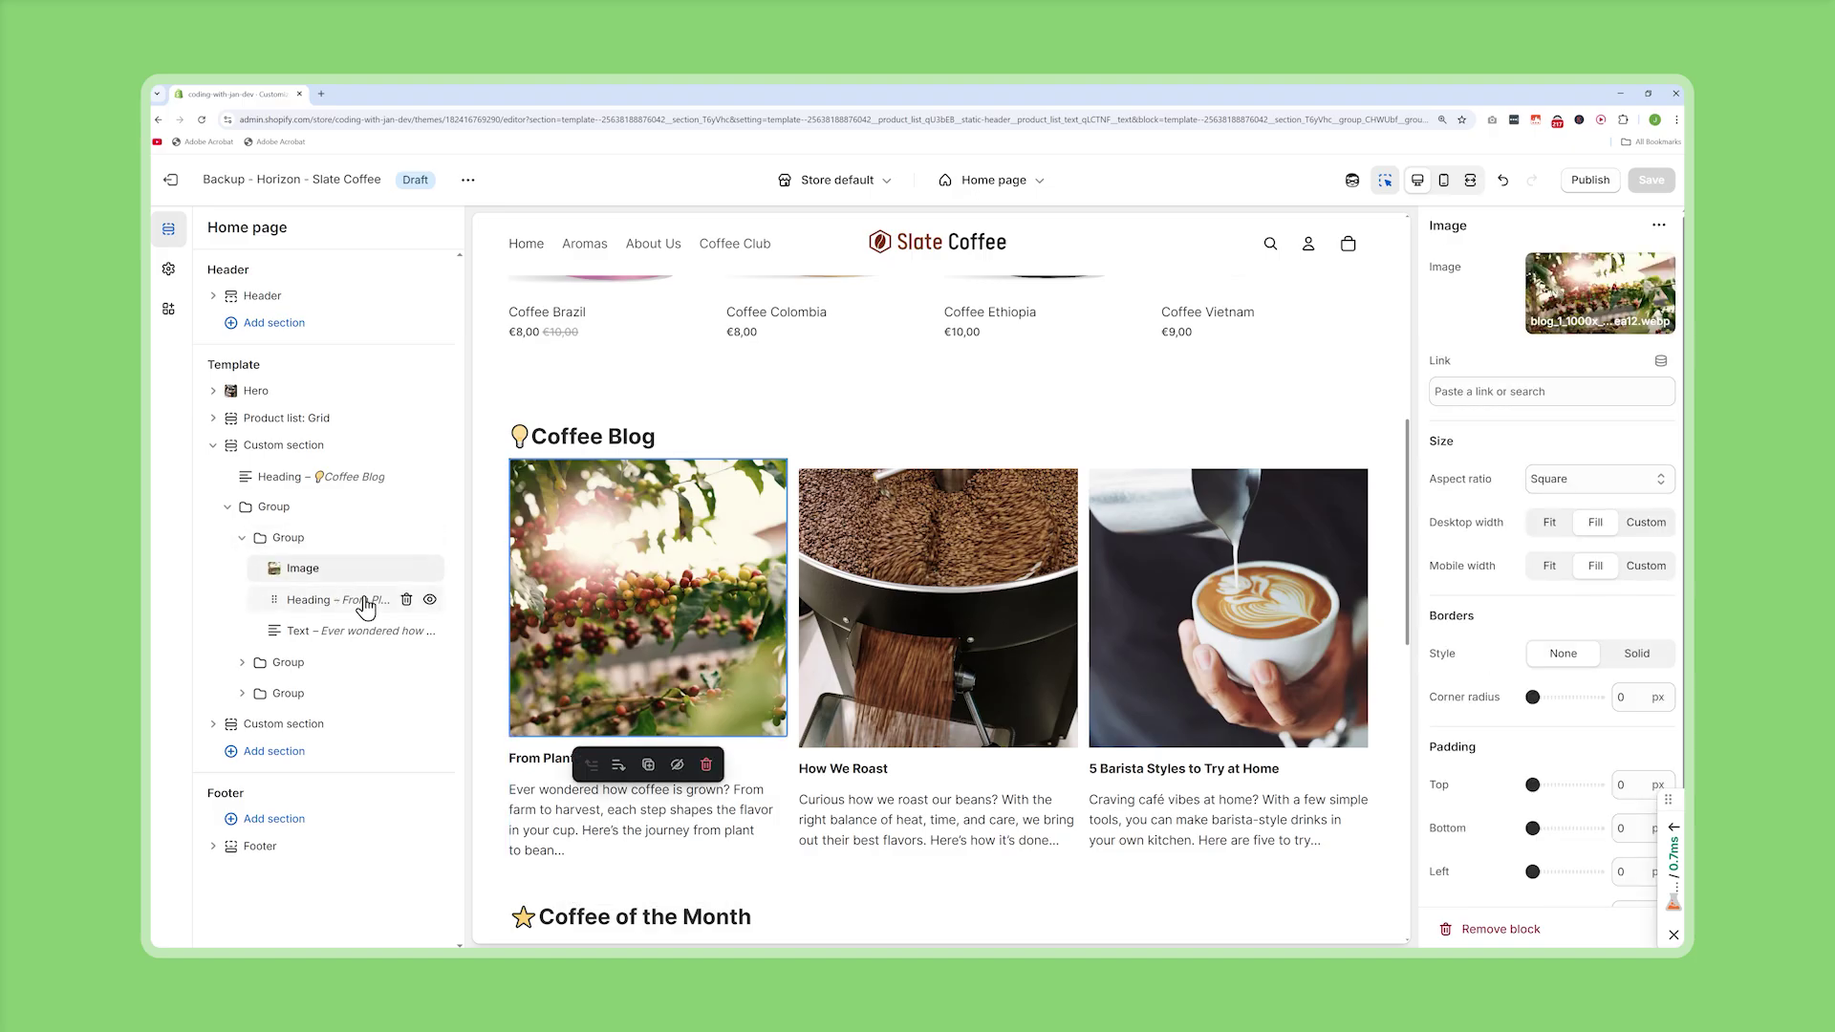
left_click(346, 601)
left_click(367, 638)
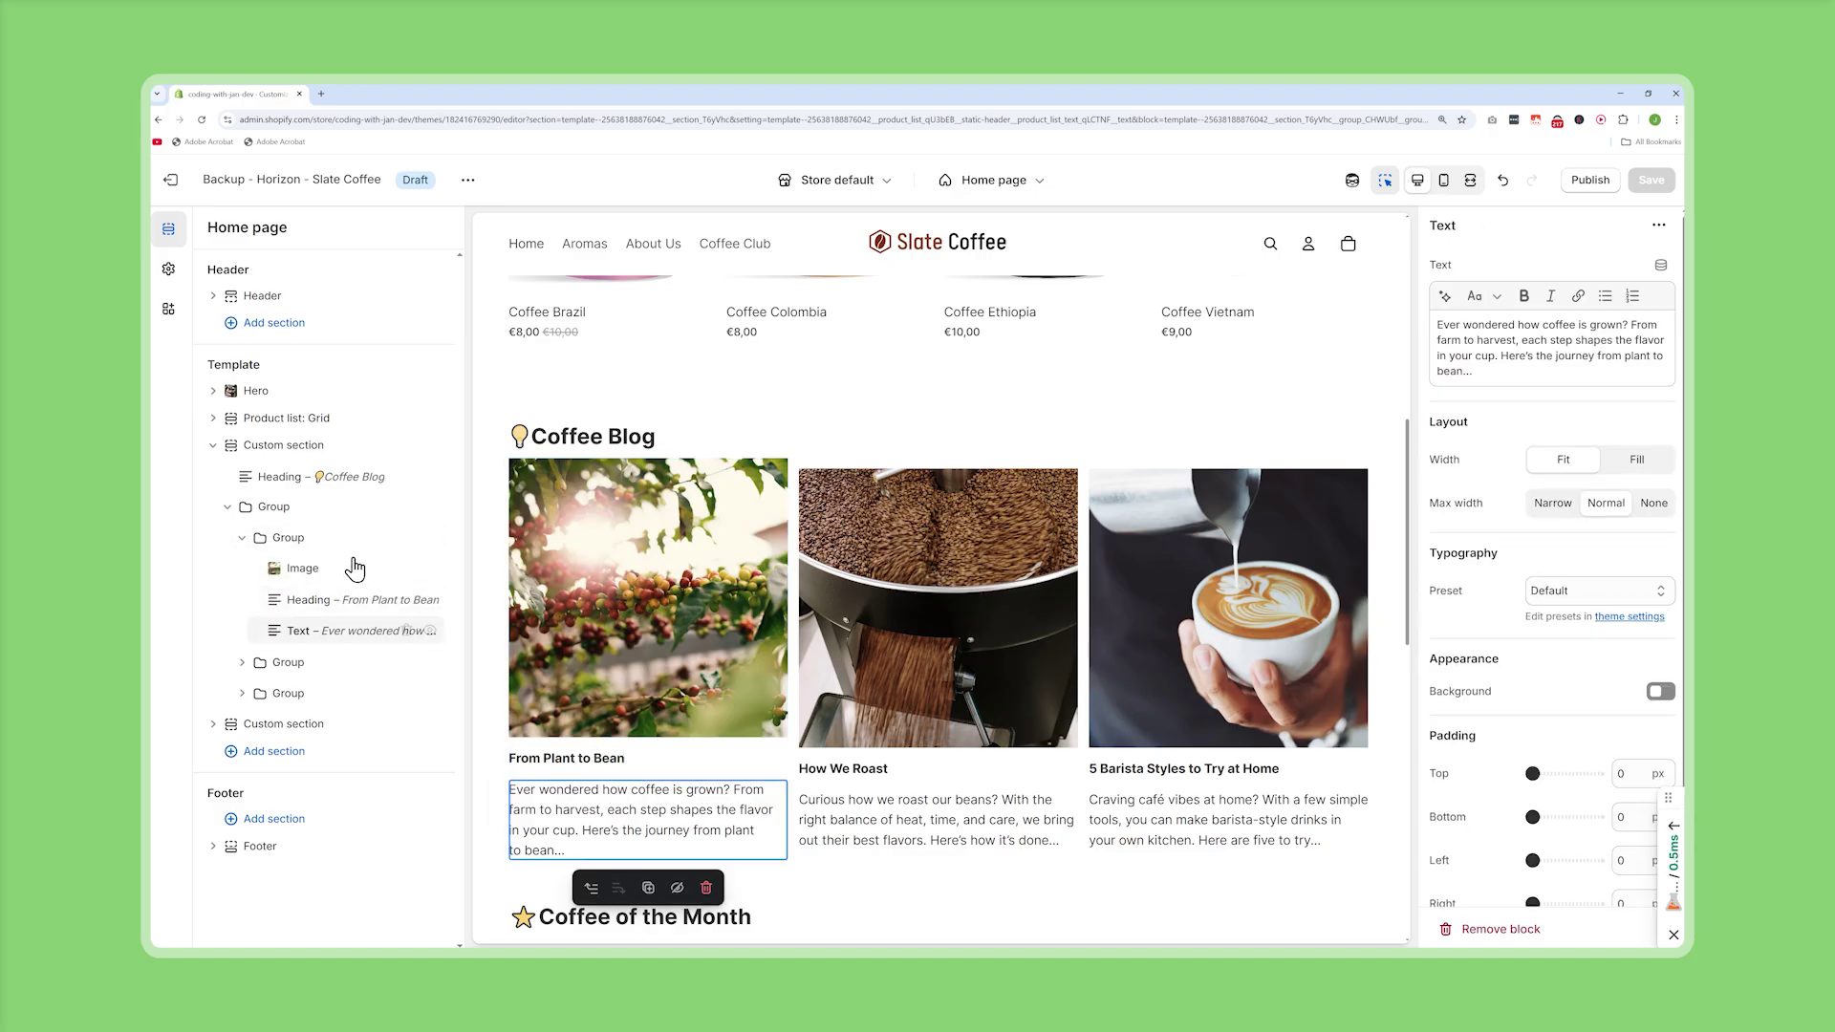
left_click(289, 541)
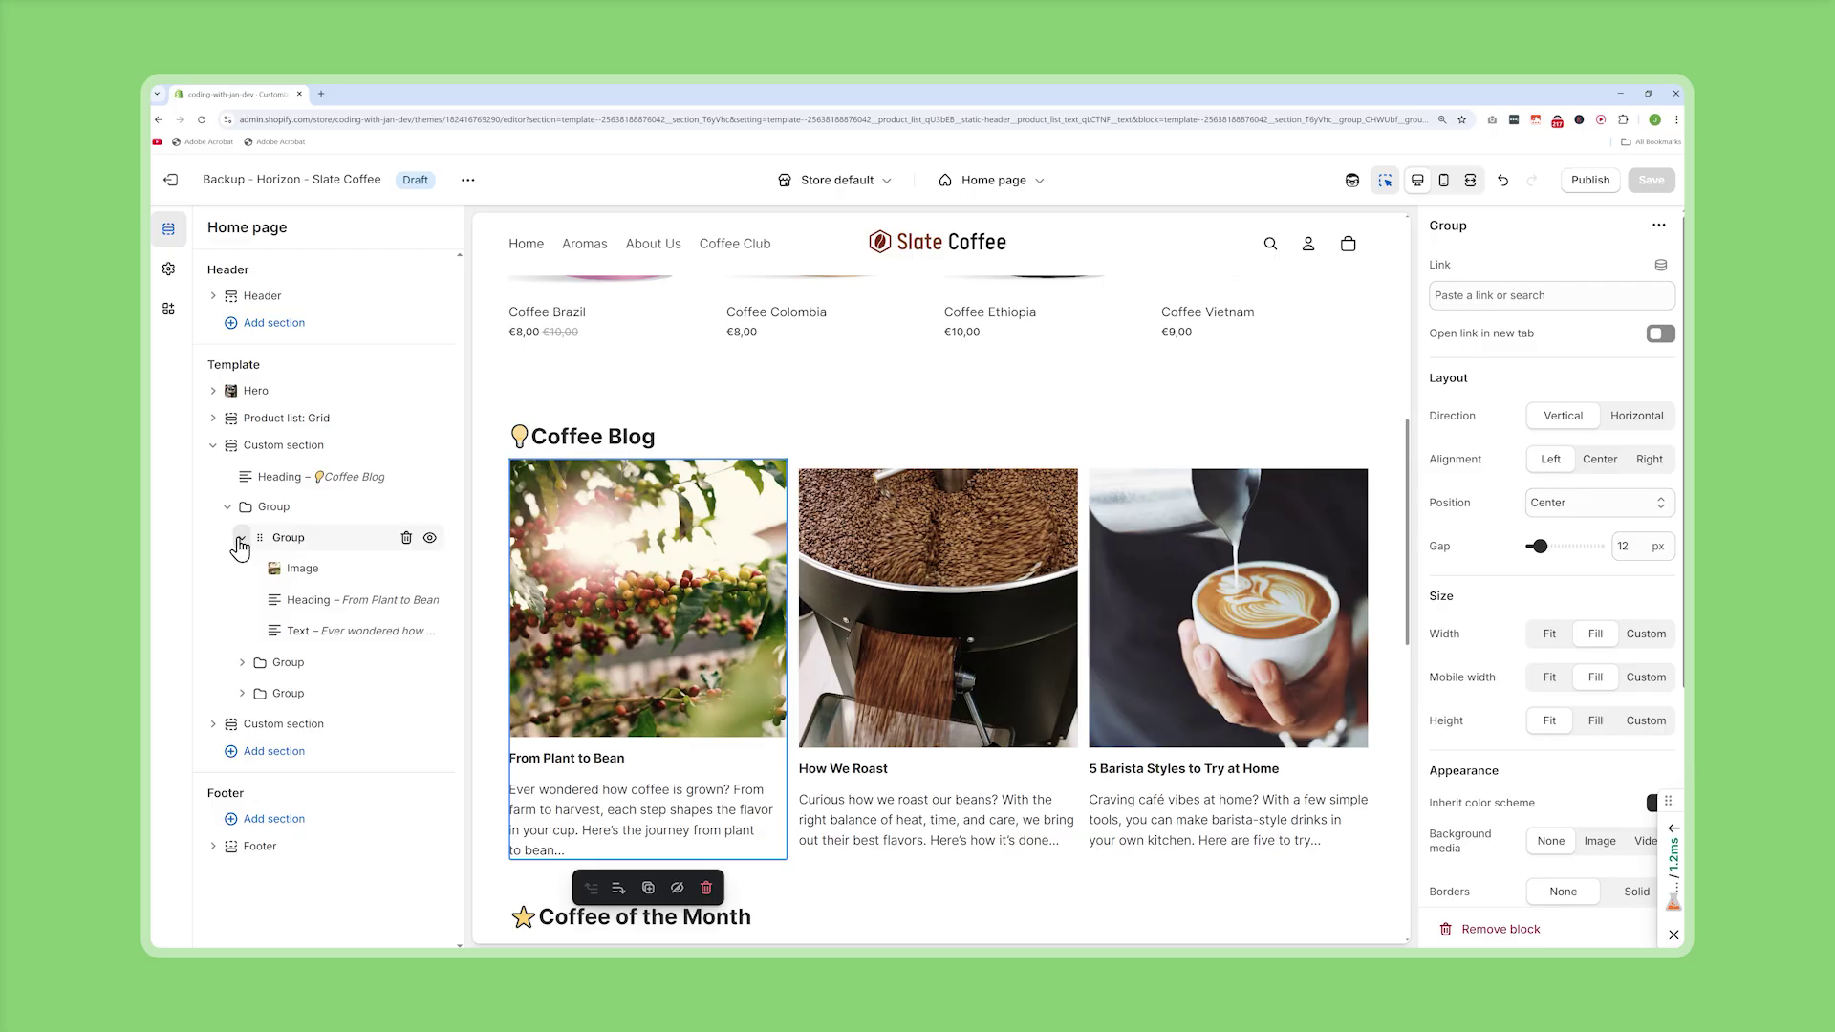
left_click(243, 541)
- Expand Coffee of the Month's nested groups to show its product card and two images
left_click(286, 628)
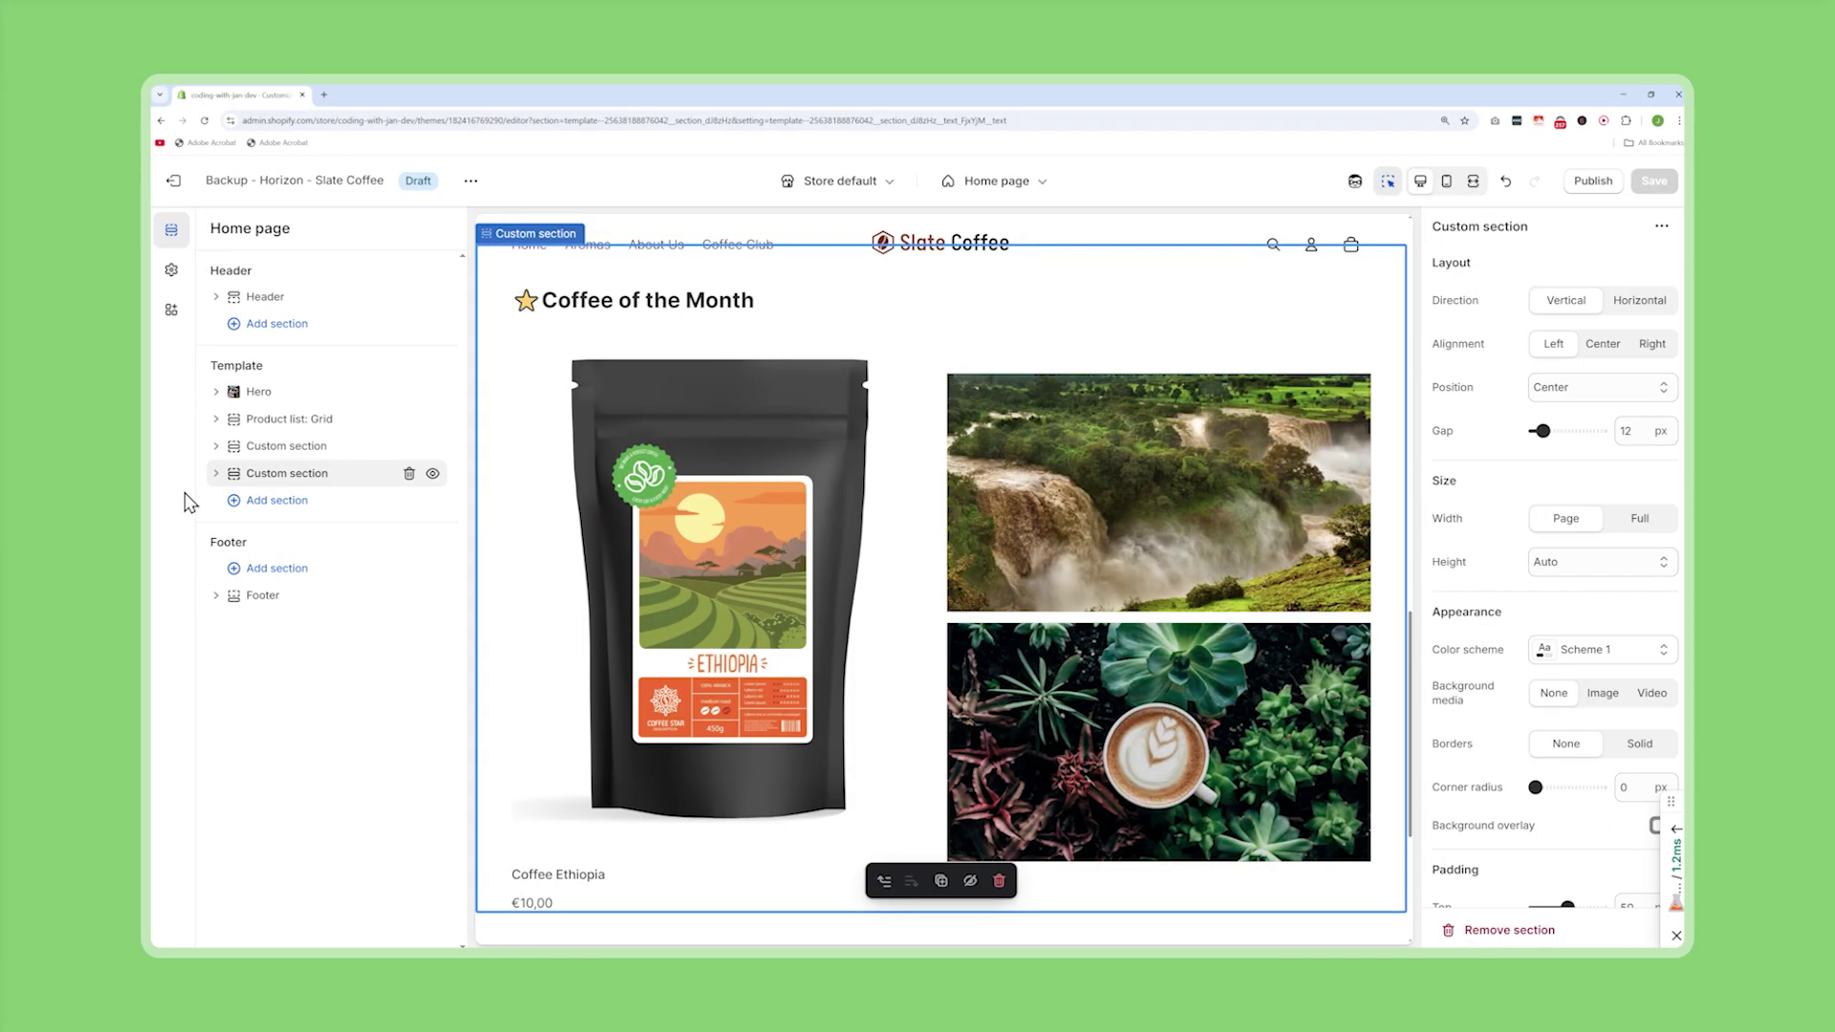
left_click(302, 481)
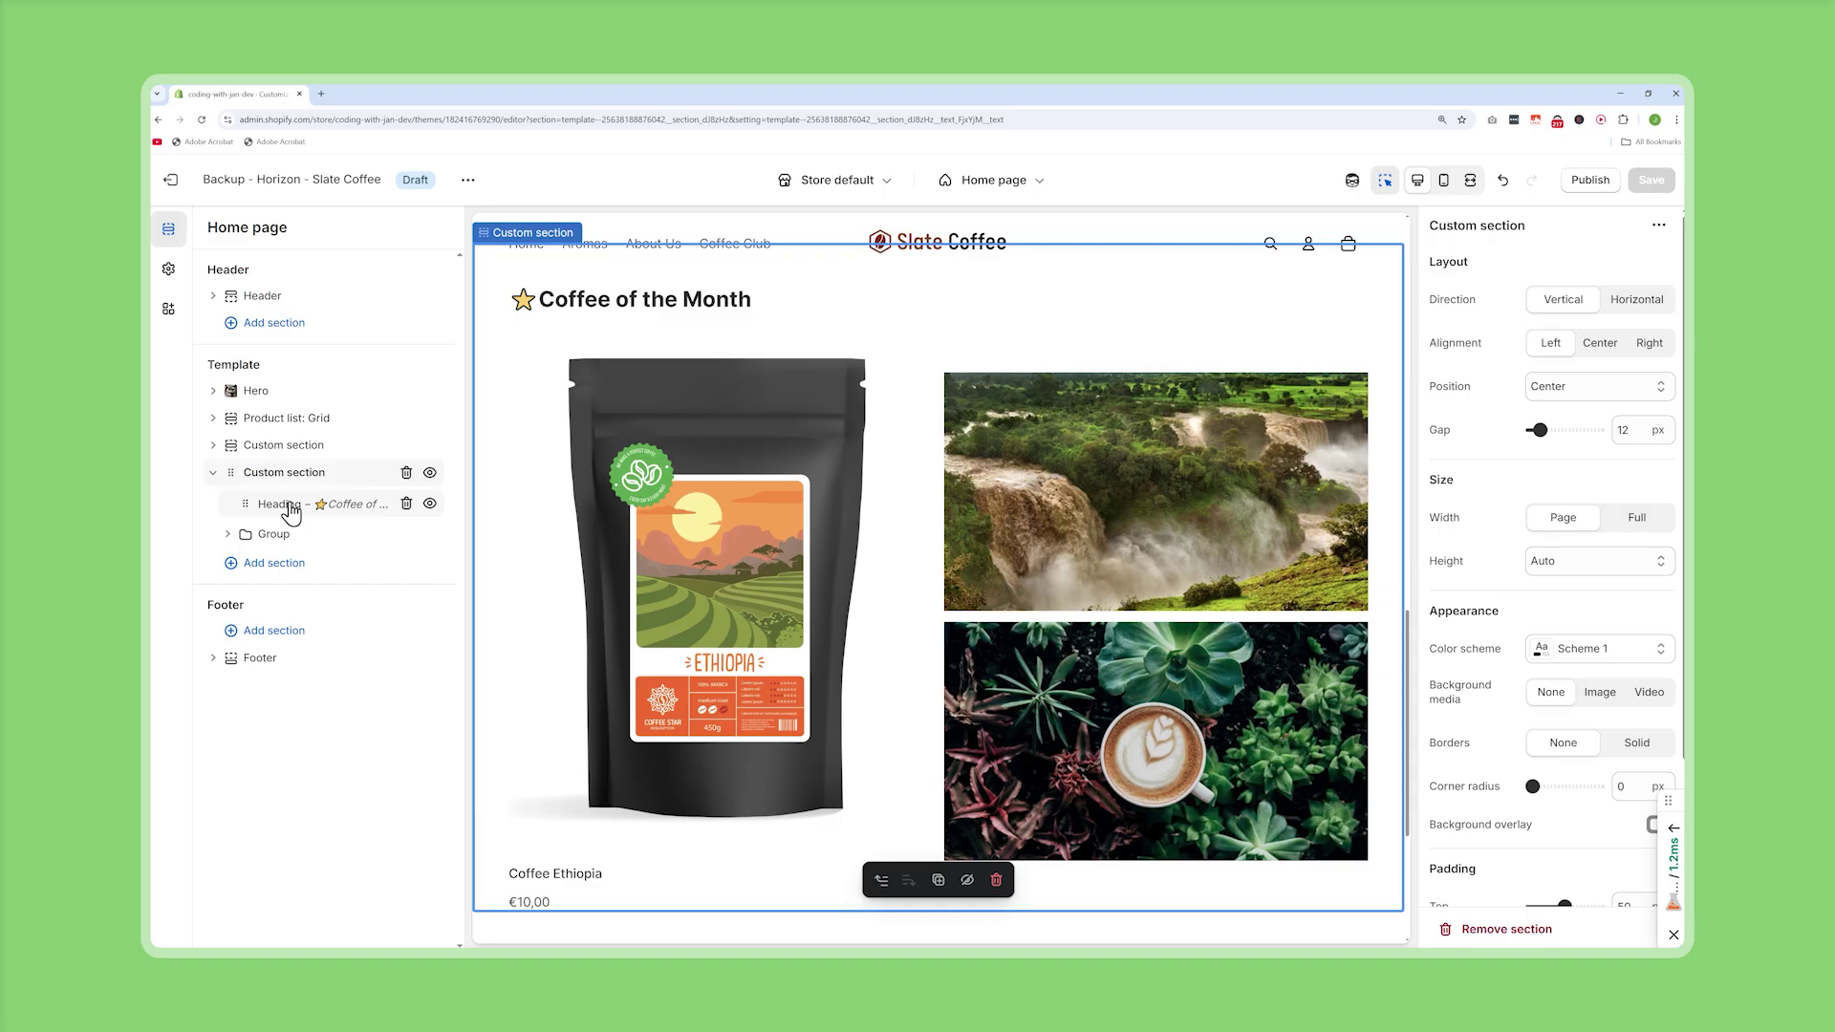
left_click(290, 511)
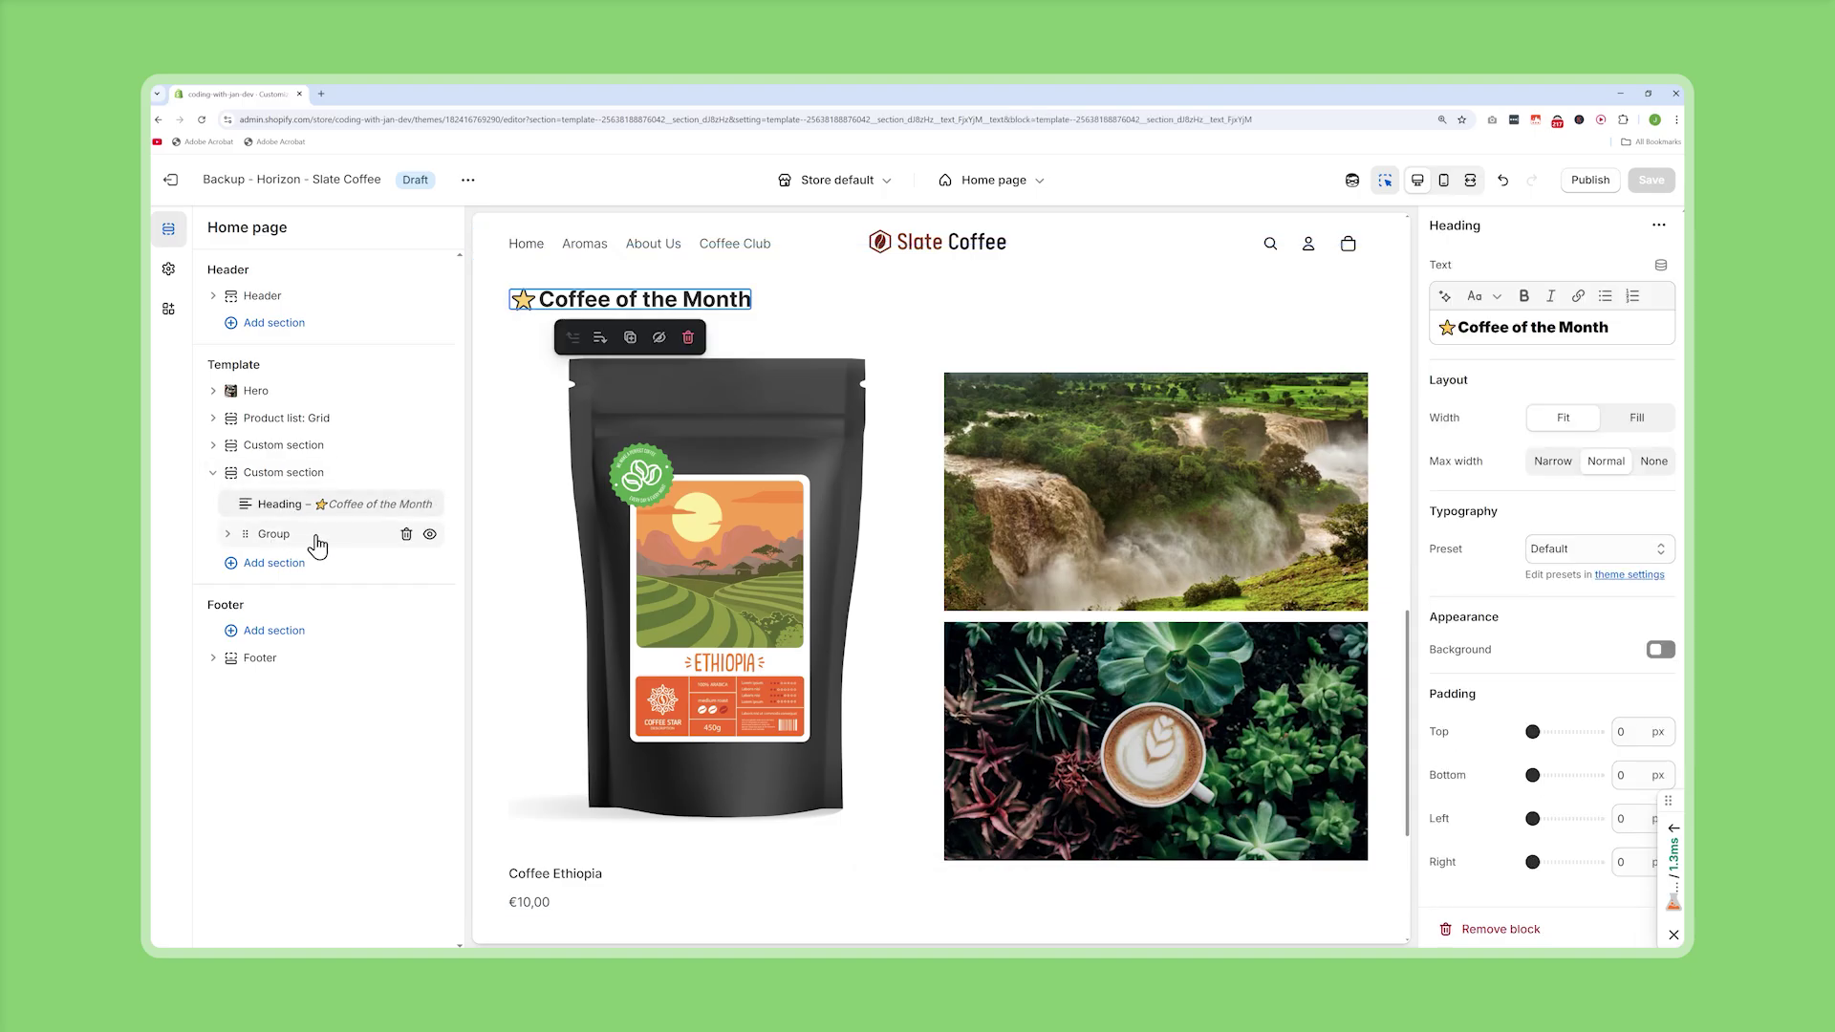
left_click(309, 546)
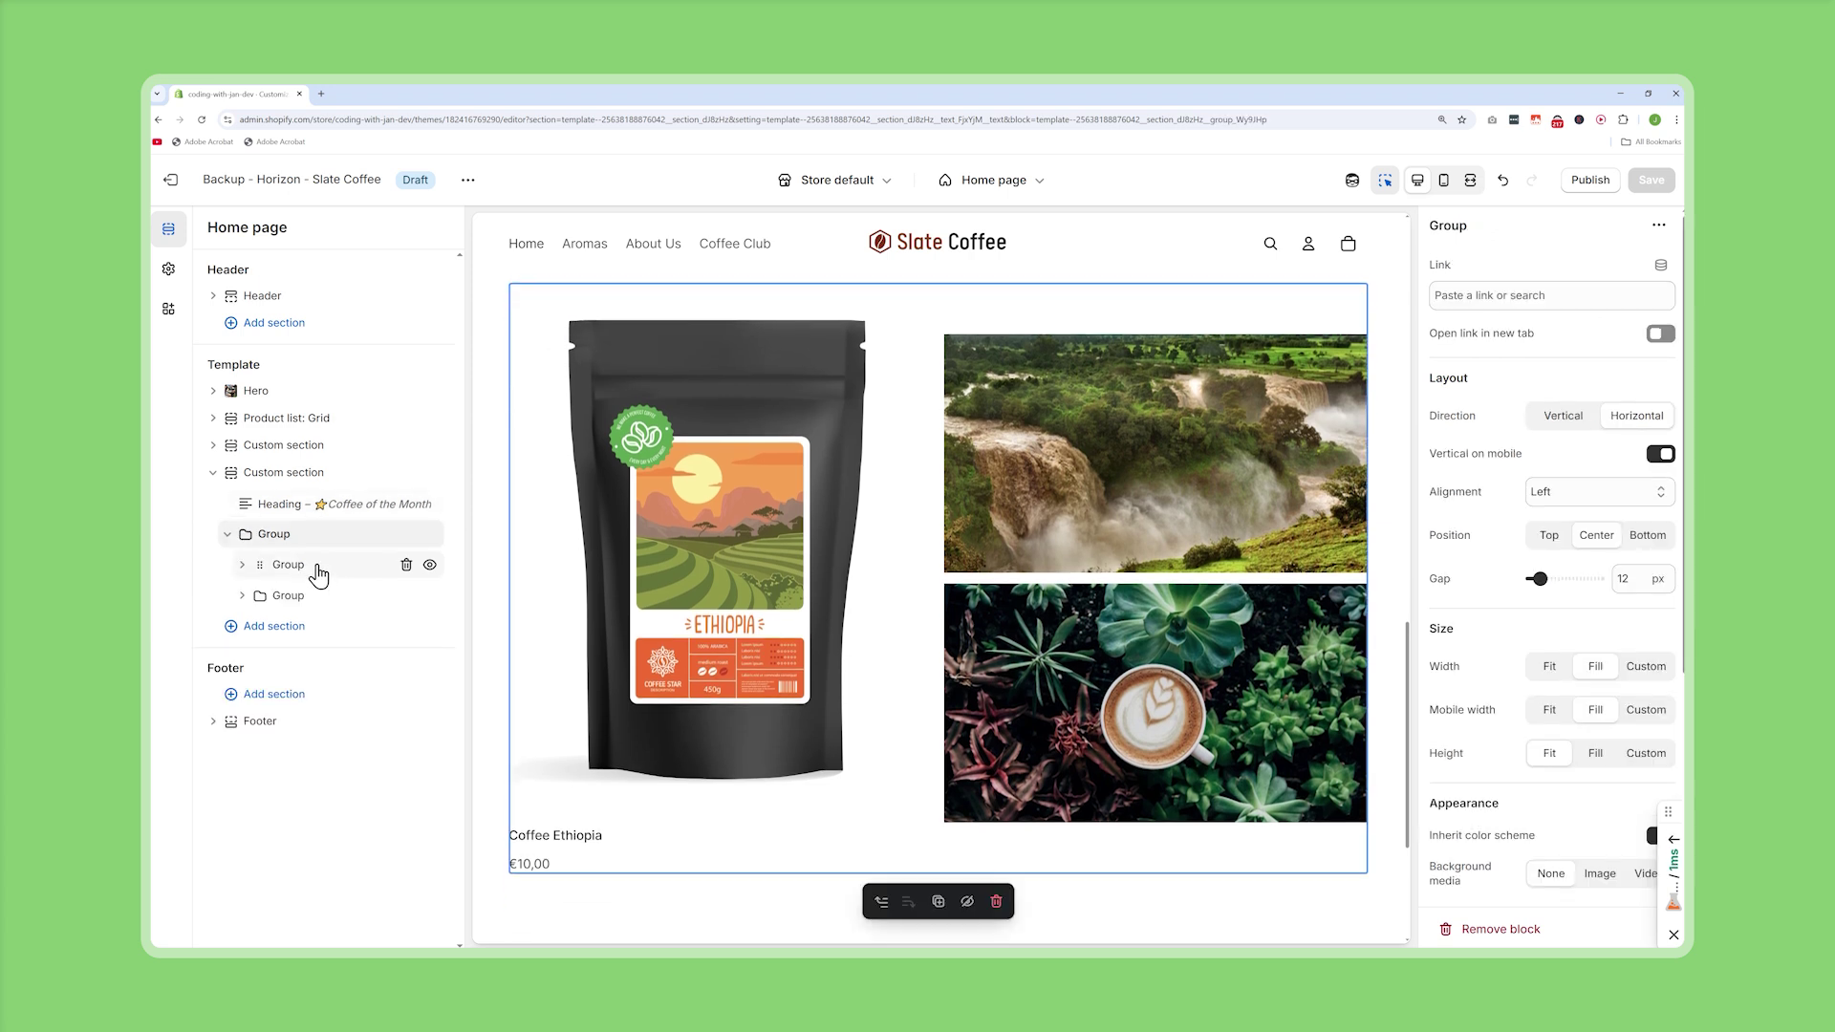
left_click(242, 564)
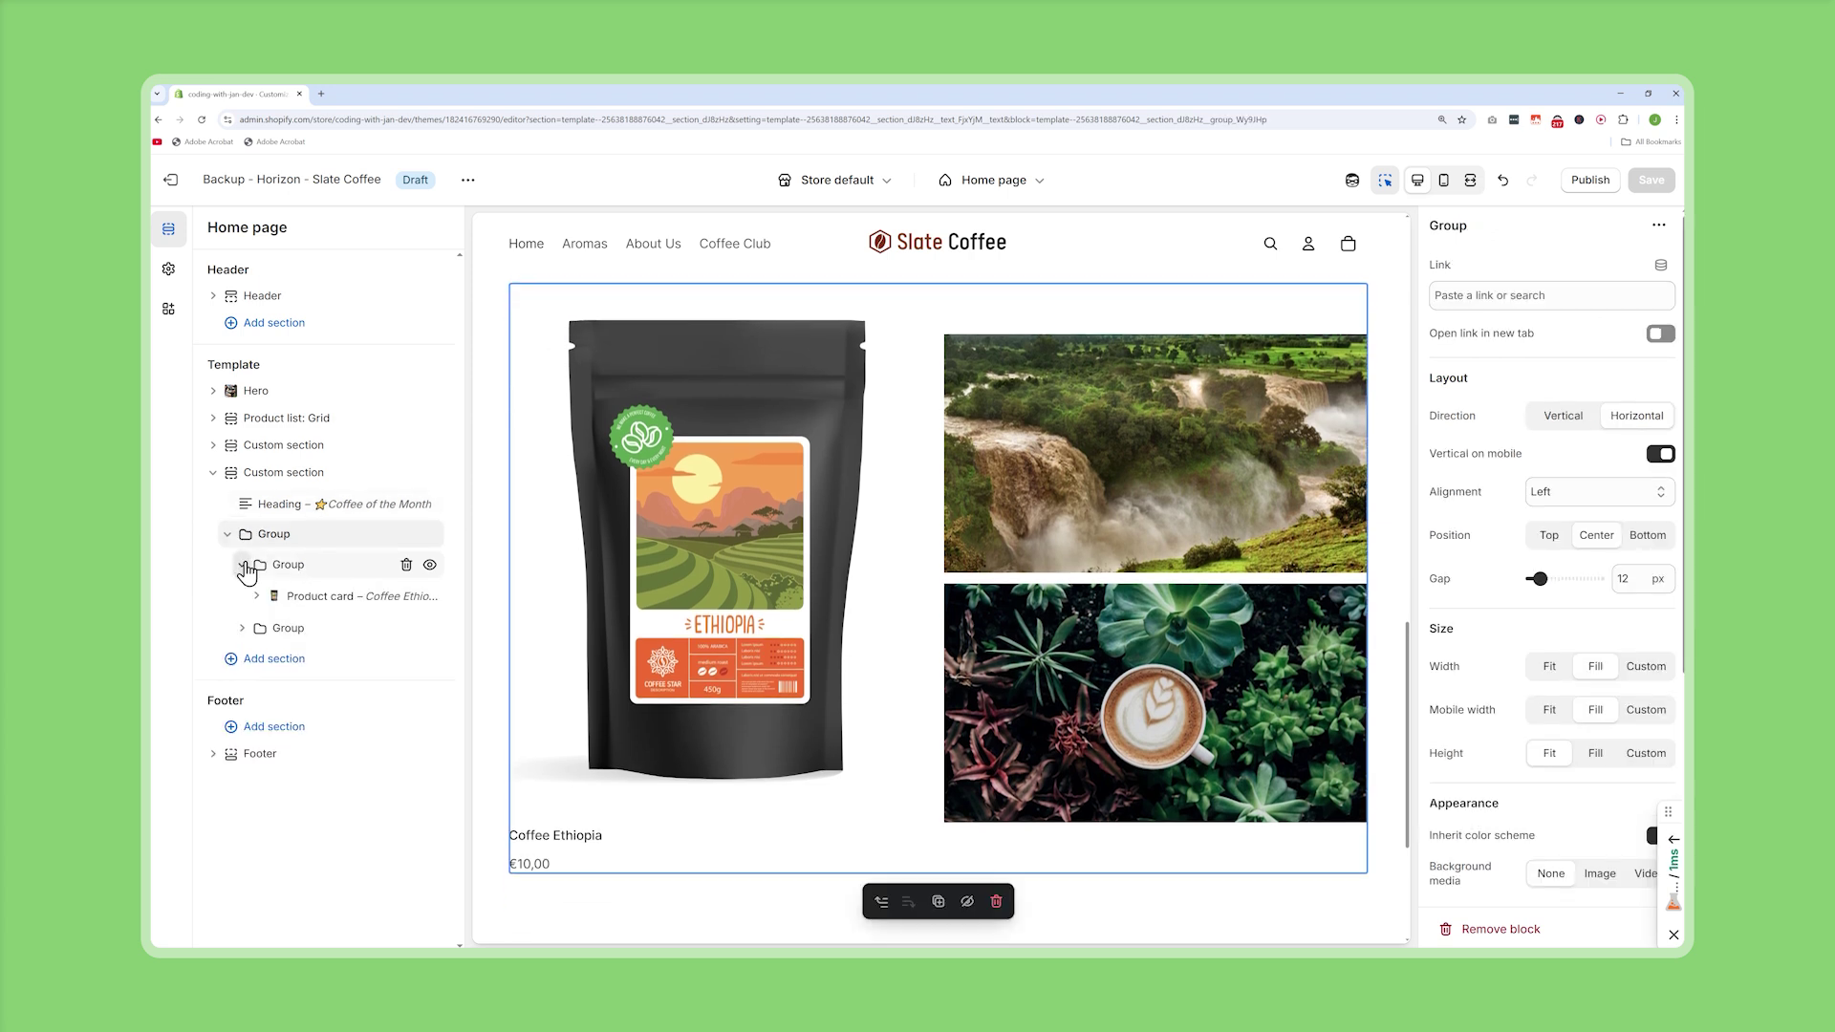
left_click(243, 629)
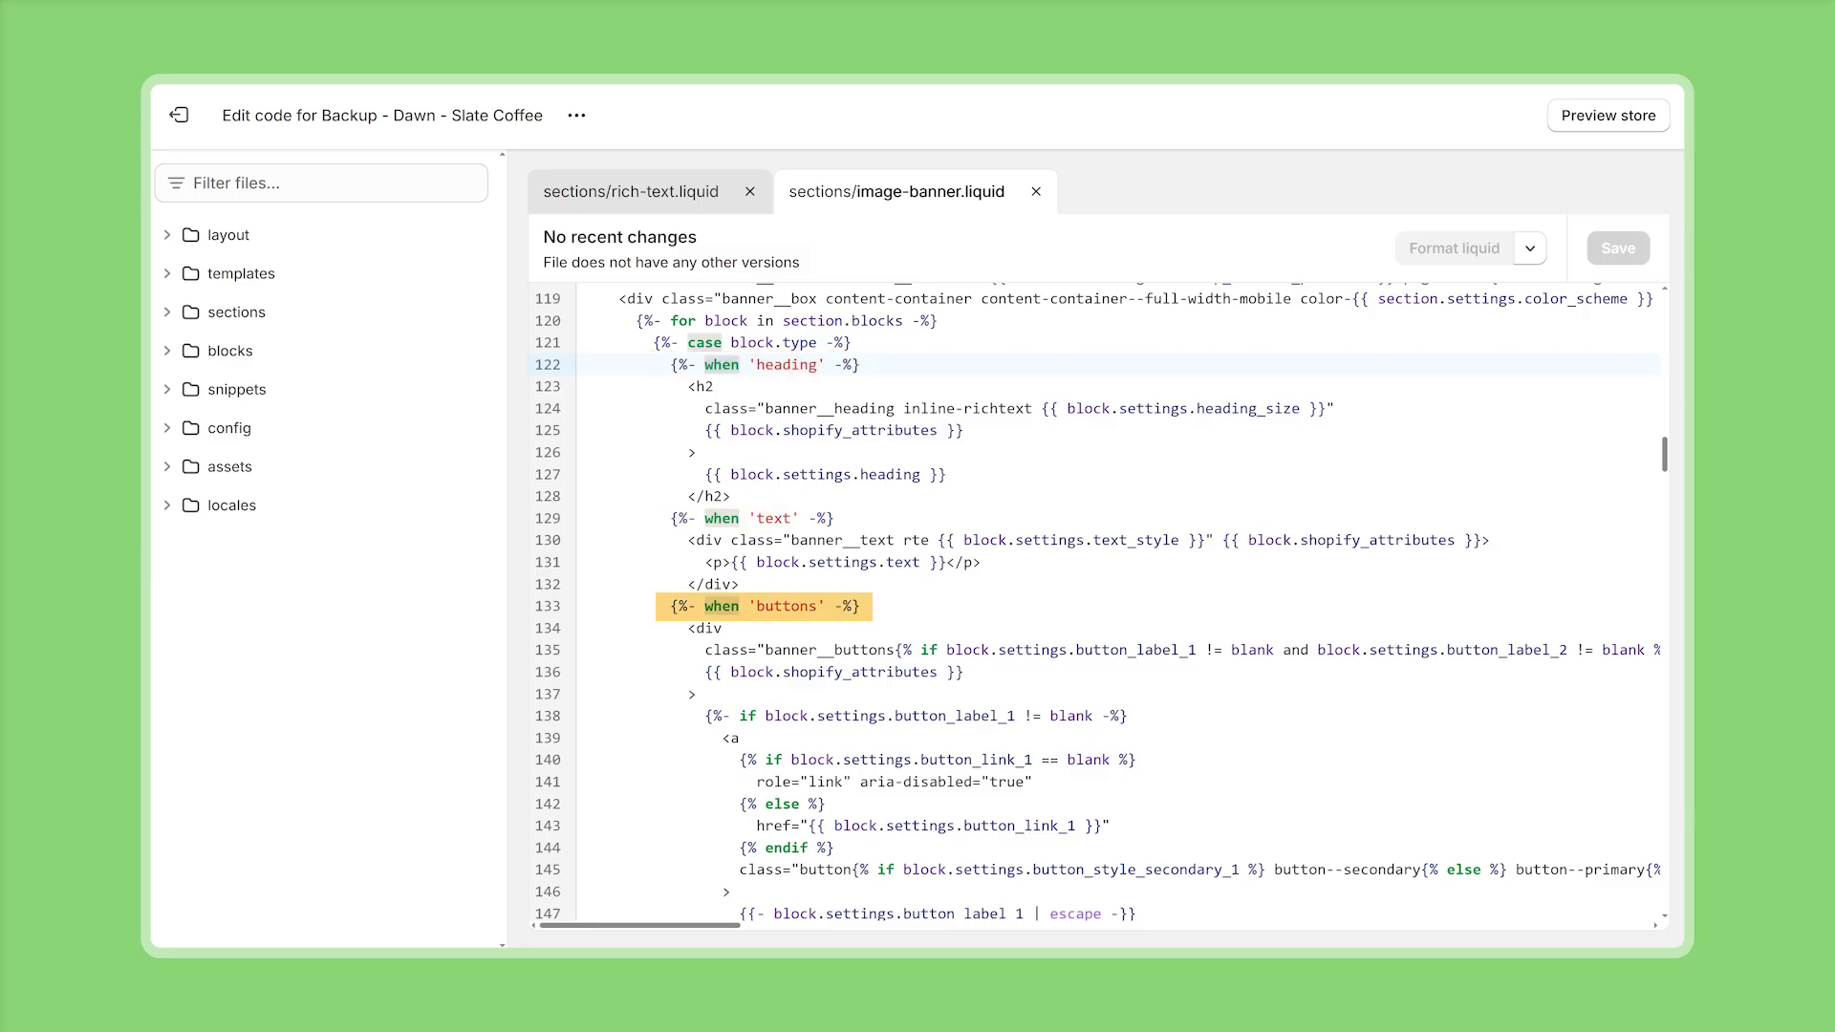
- View sections/rich-text.liquid's caption, text and button block cases in Dawn
left_click(658, 198)
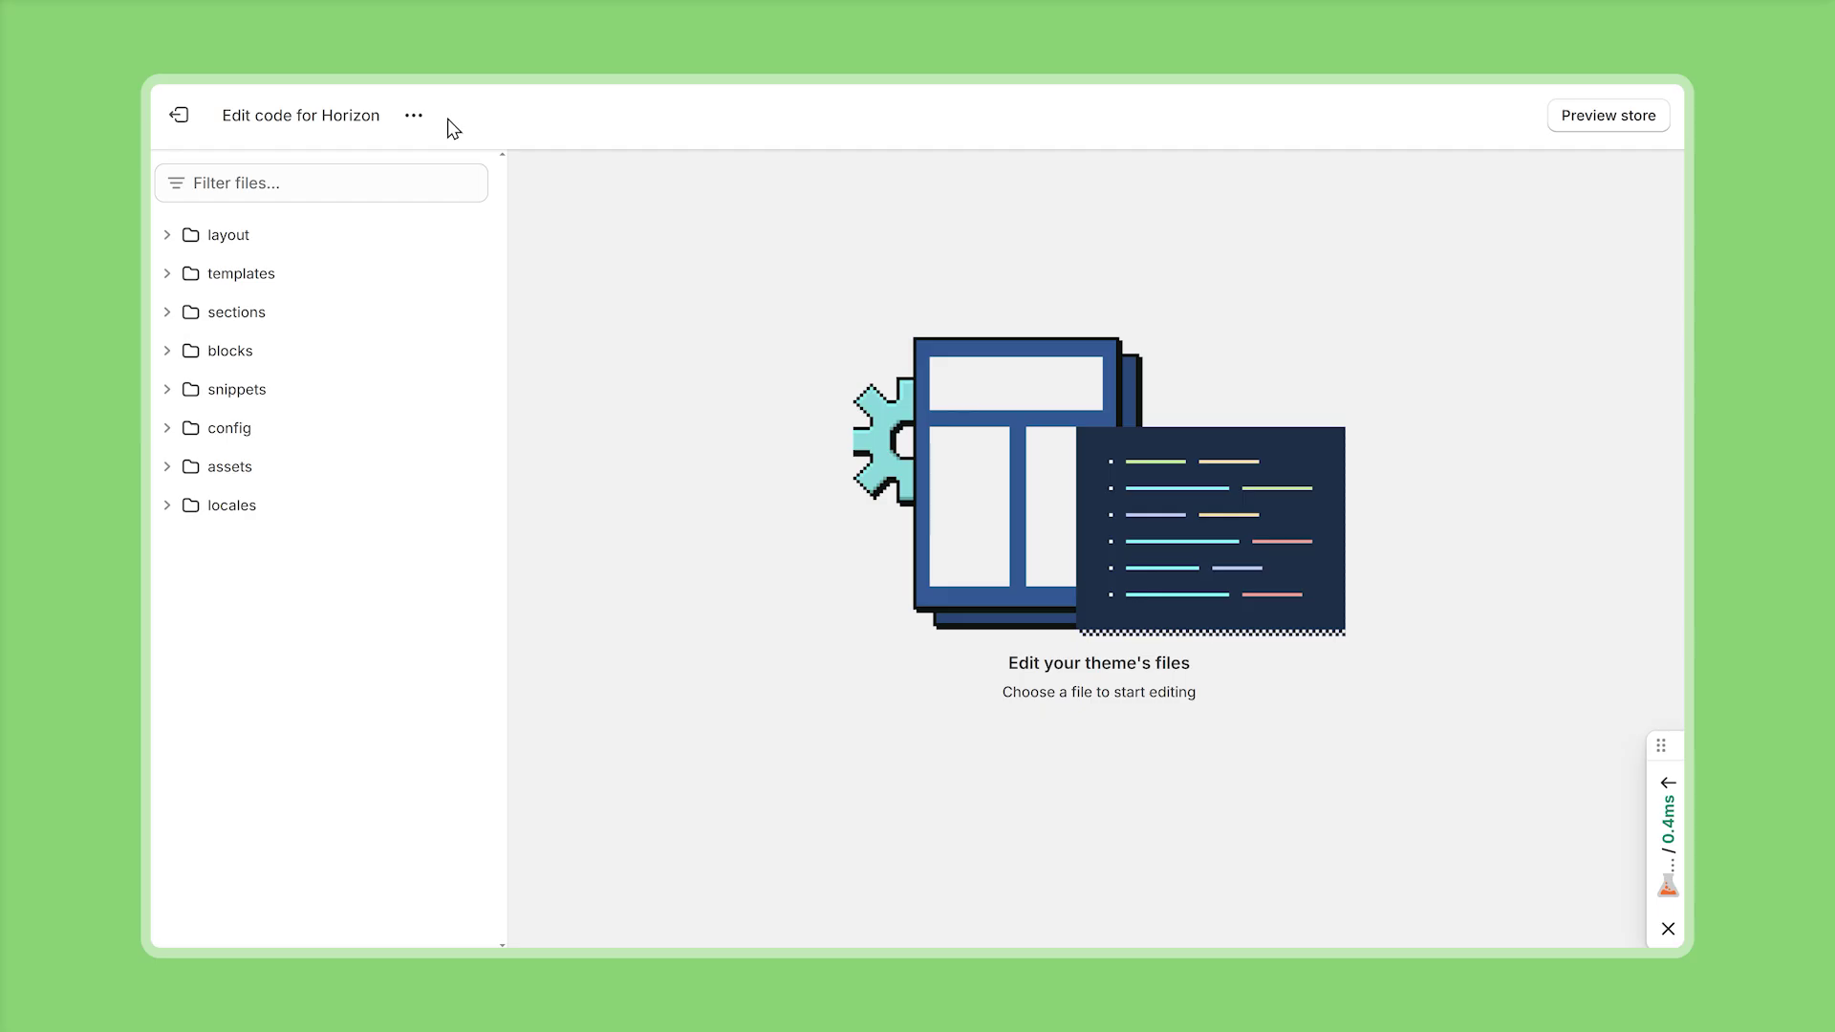
- Browse the Horizon blocks folder and open blocks/payment-icons.liquid
left_click(332, 357)
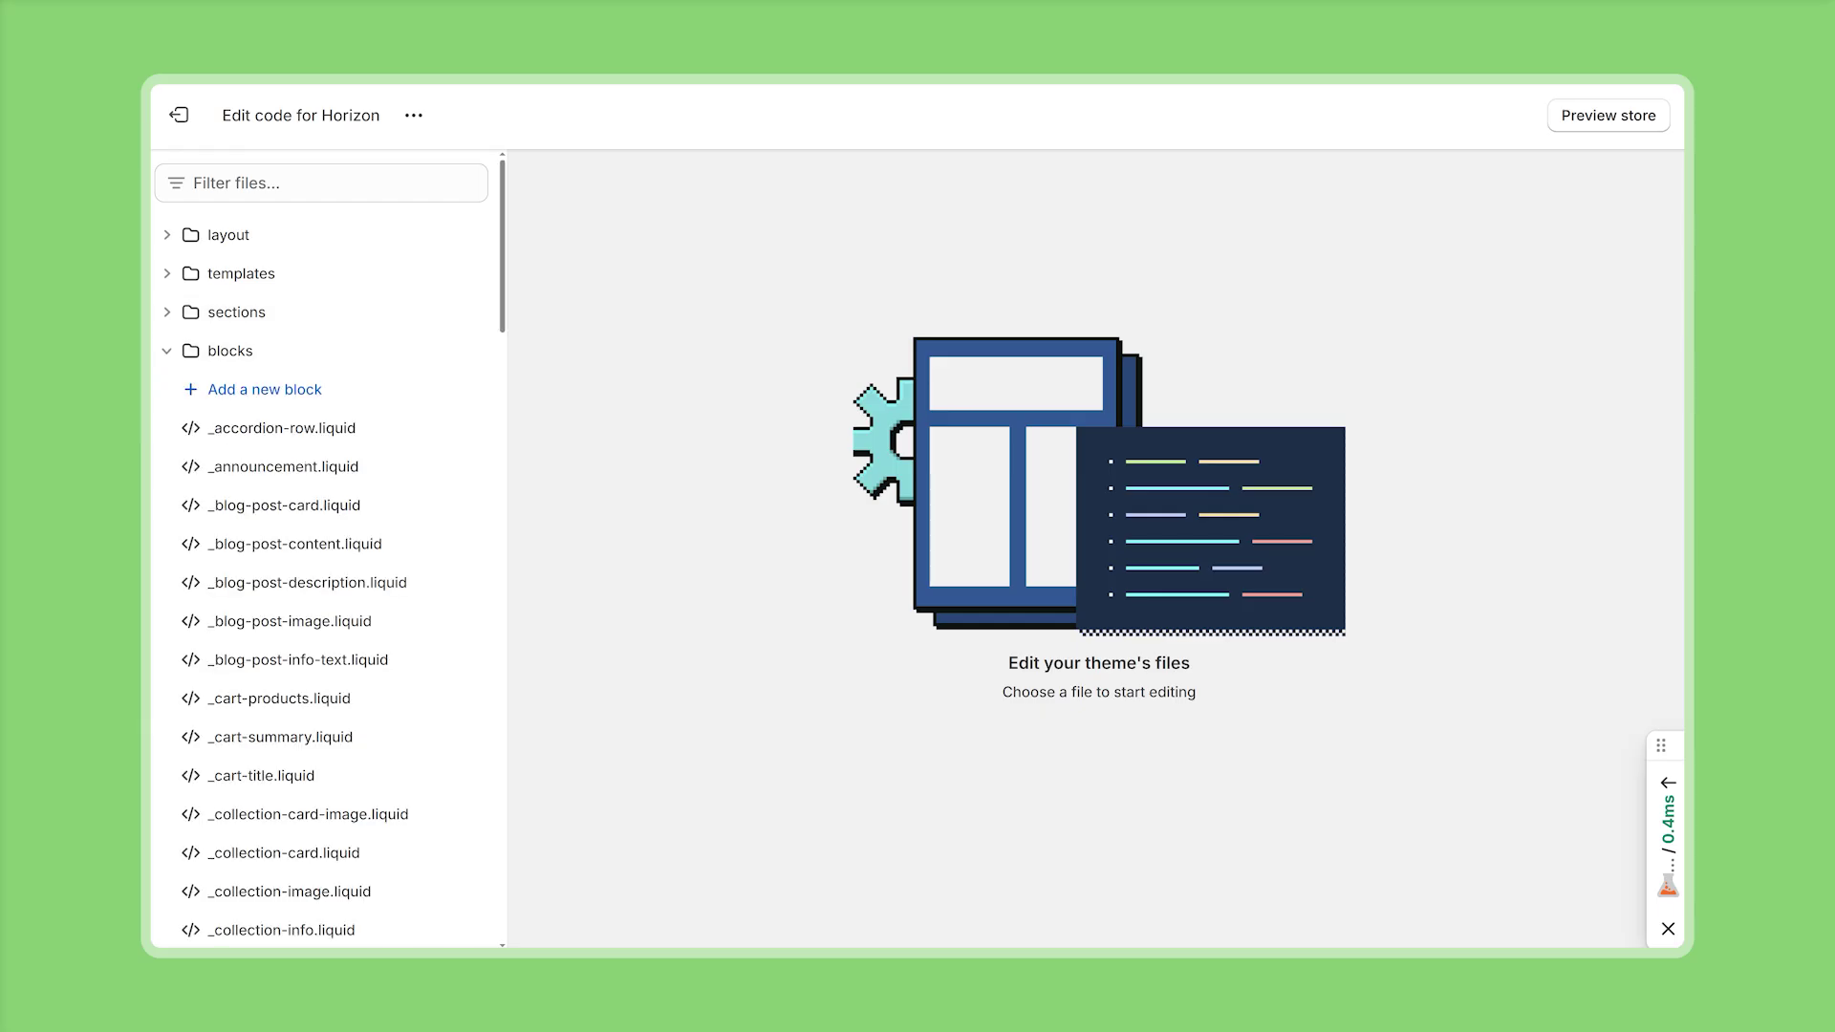
scroll(325, 550, "down", 1)
scroll(325, 549, "down", 1)
scroll(325, 550, "down", 2)
scroll(325, 549, "down", 2)
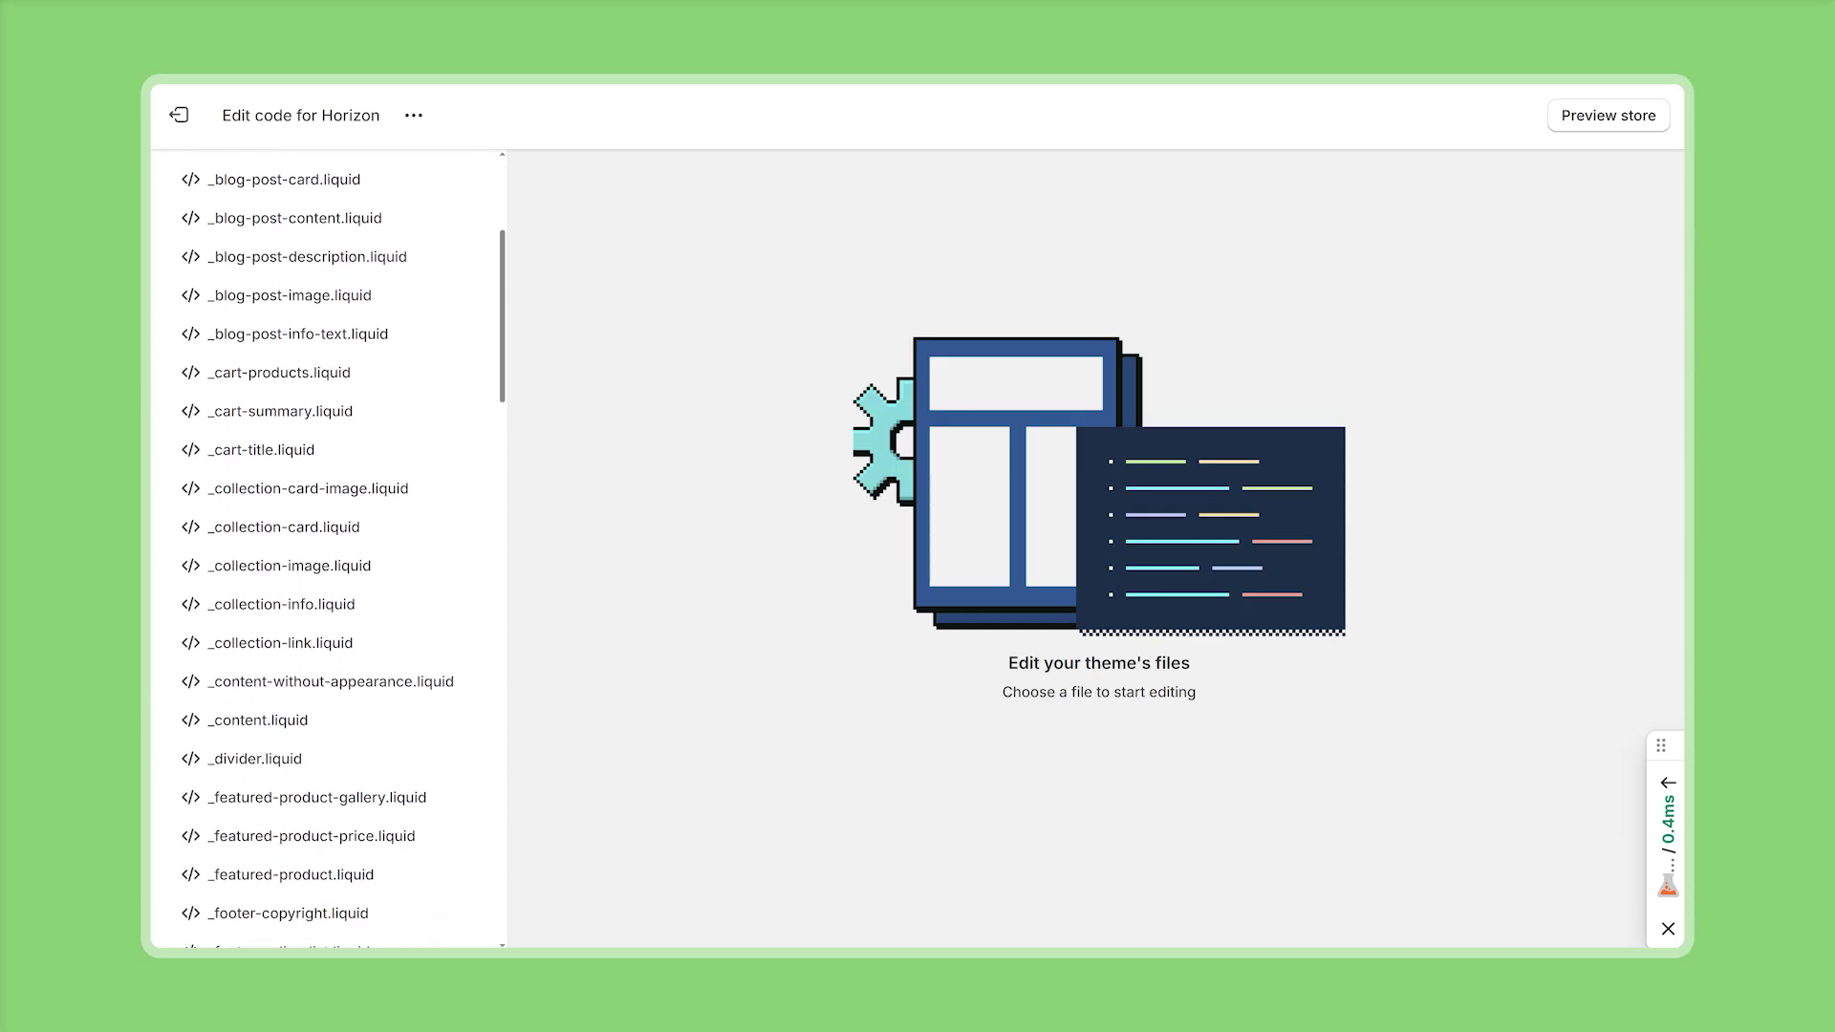
scroll(325, 550, "down", 2)
scroll(325, 549, "down", 3)
scroll(325, 549, "down", 3)
scroll(325, 550, "down", 3)
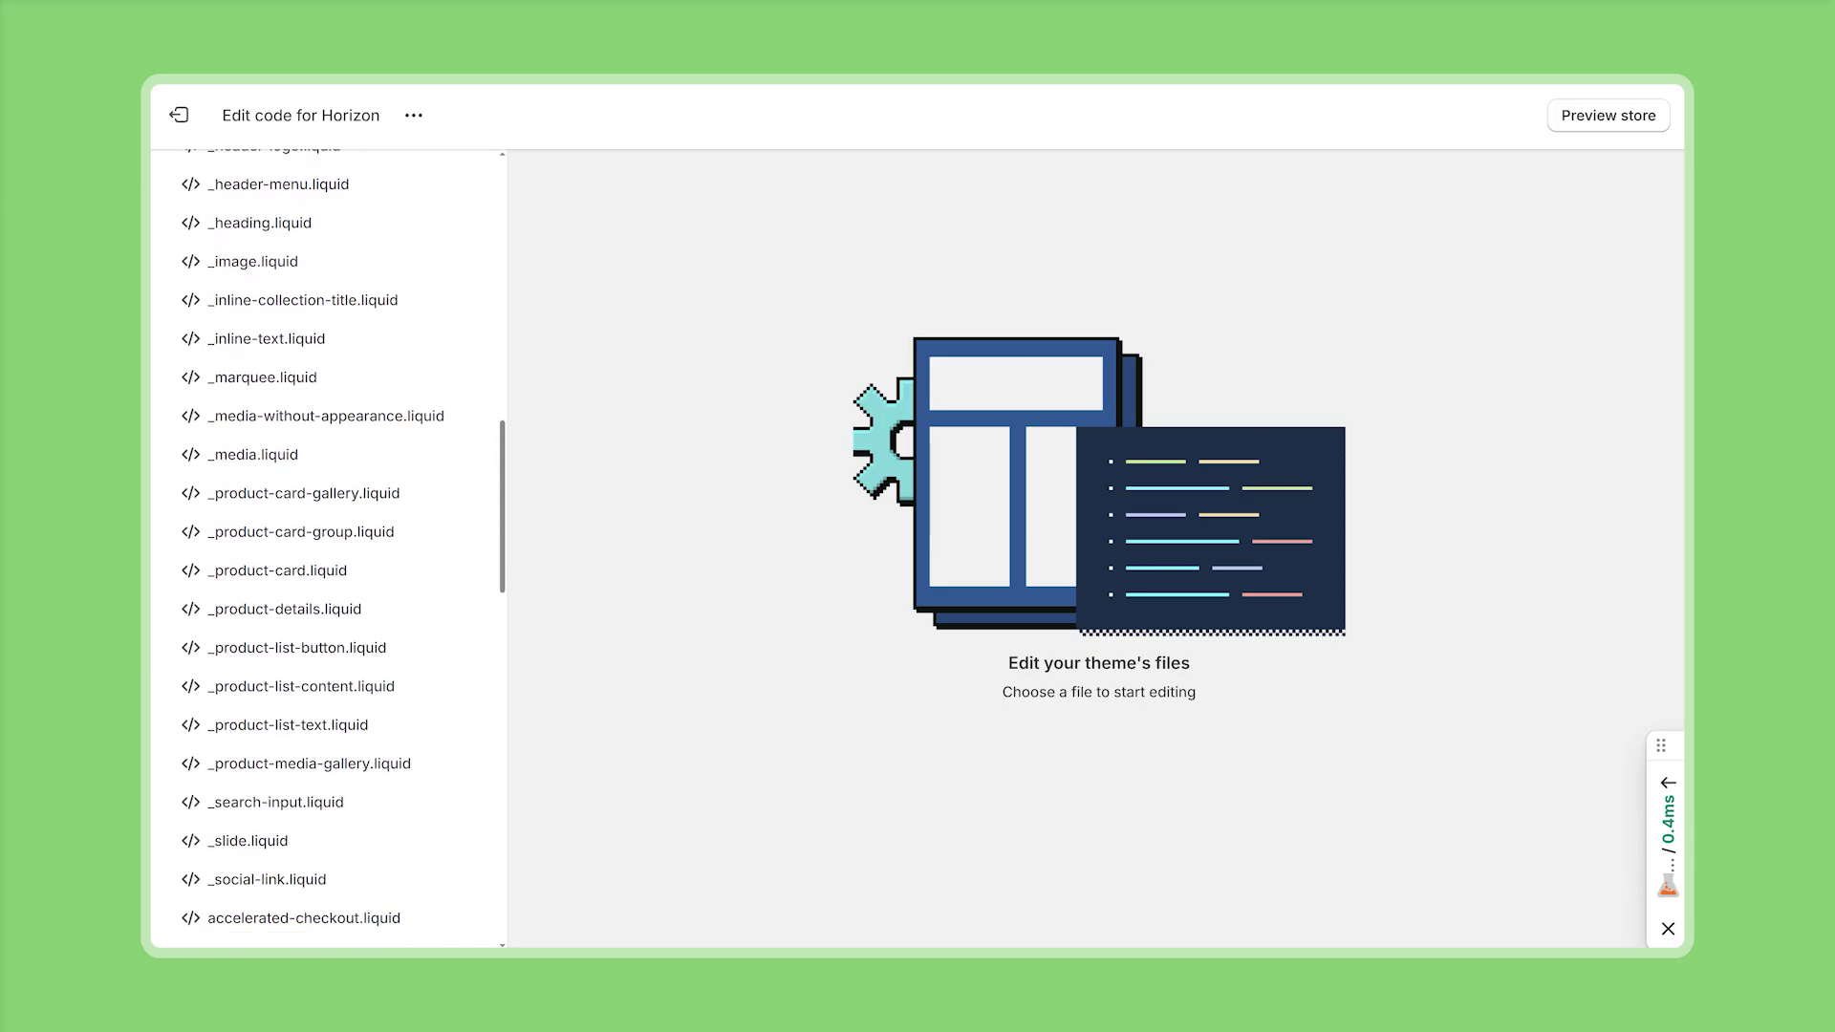
scroll(325, 550, "down", 3)
scroll(325, 549, "down", 3)
scroll(325, 549, "down", 3)
scroll(325, 549, "down", 3)
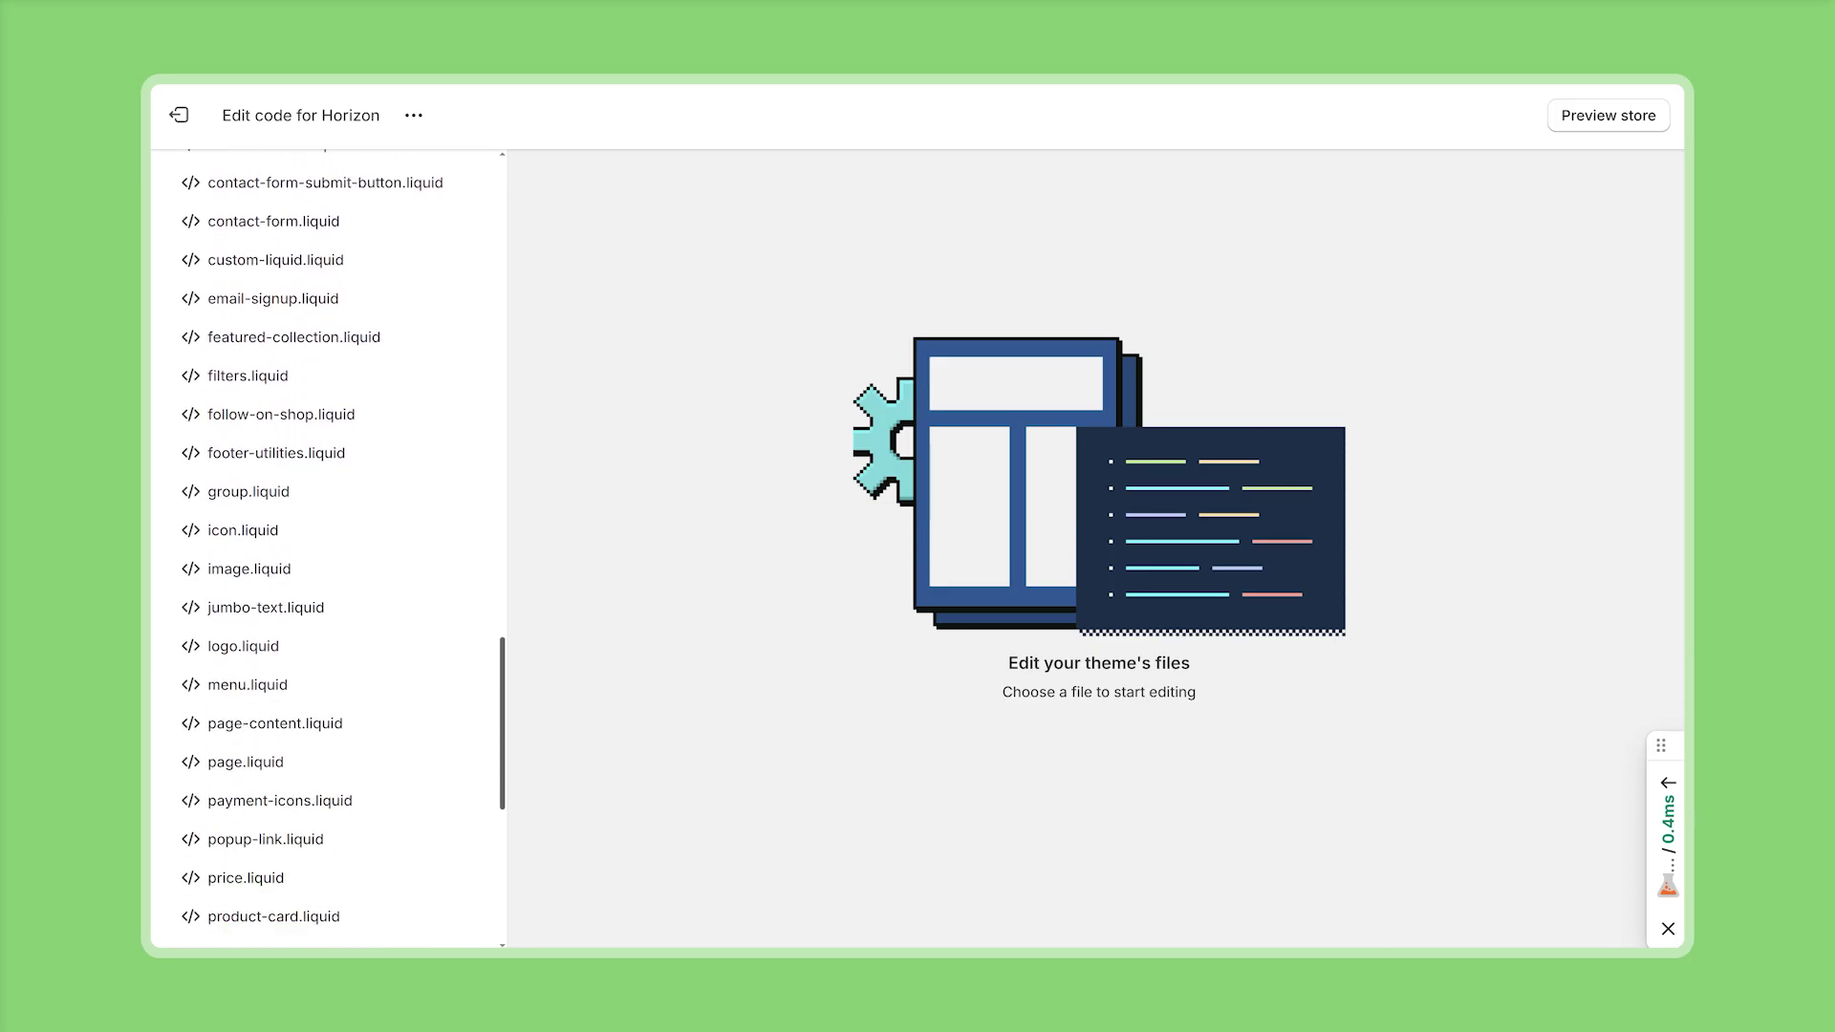
scroll(325, 550, "down", 3)
scroll(325, 550, "down", 3)
scroll(324, 550, "down", 1)
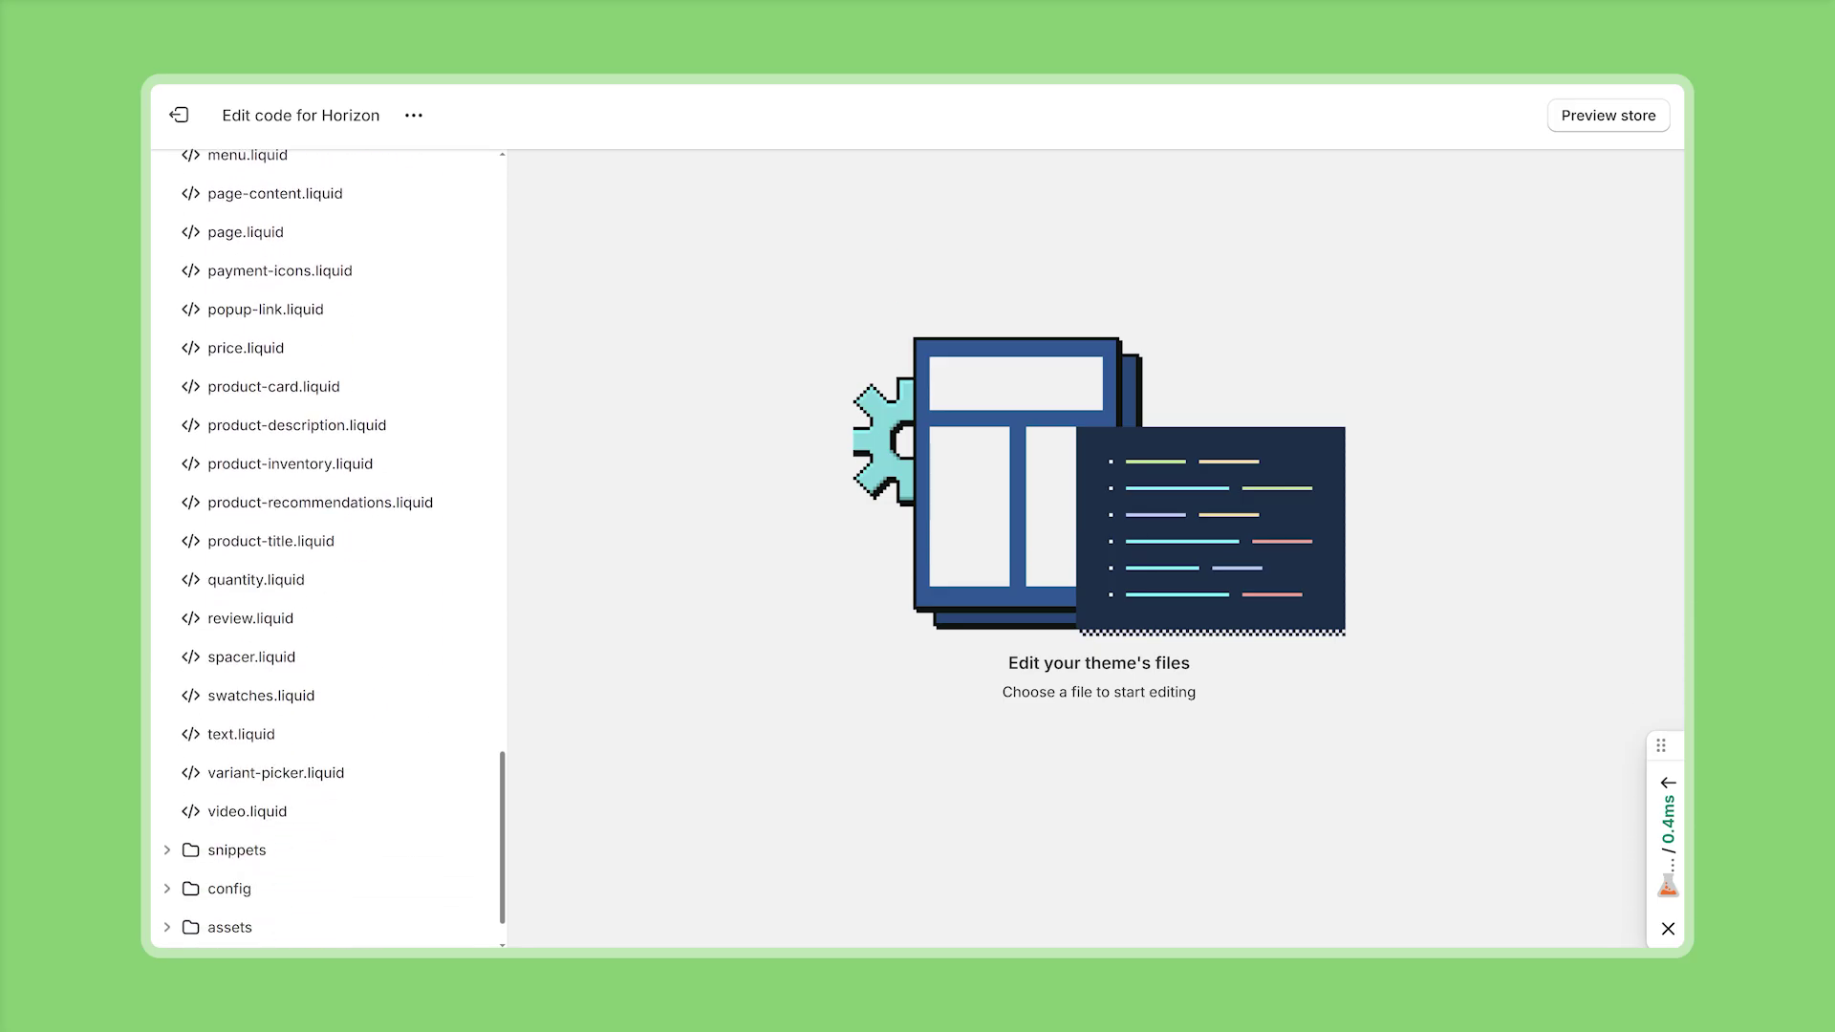
left_click(380, 289)
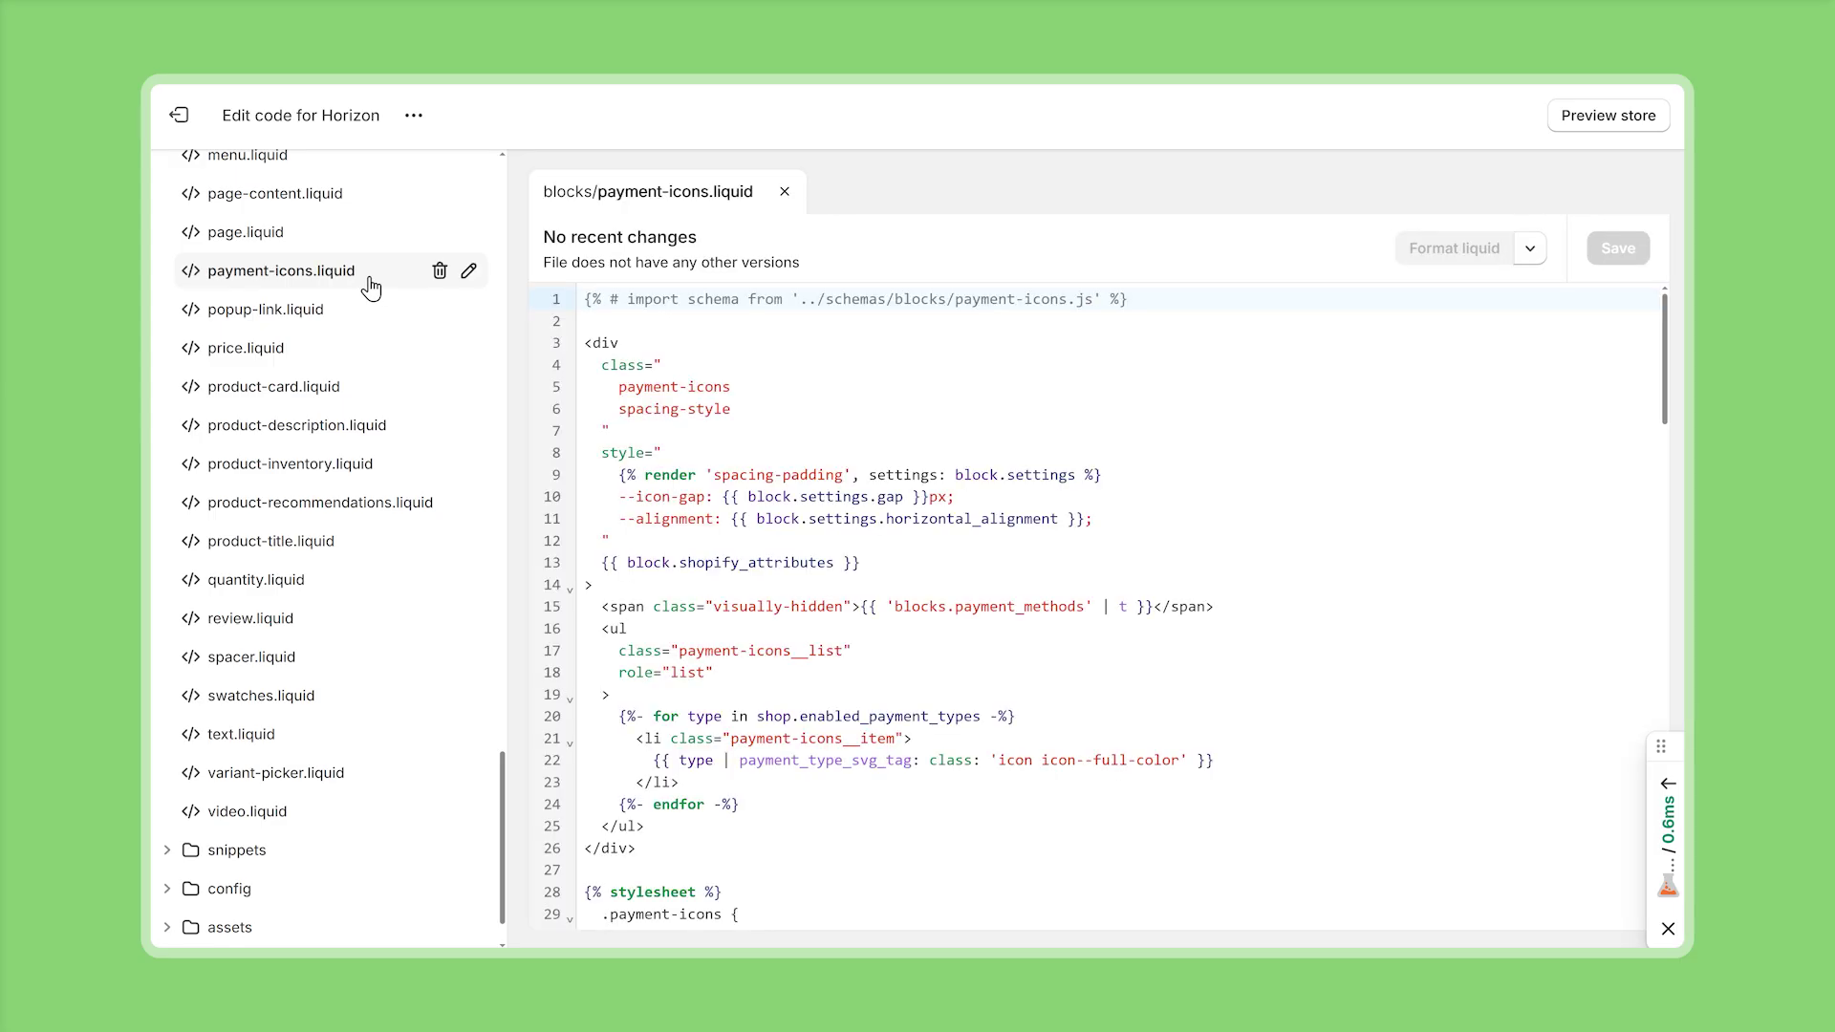
- Select the payment-icons markup through the end of its stylesheet
left_click_drag(707, 299, 734, 447)
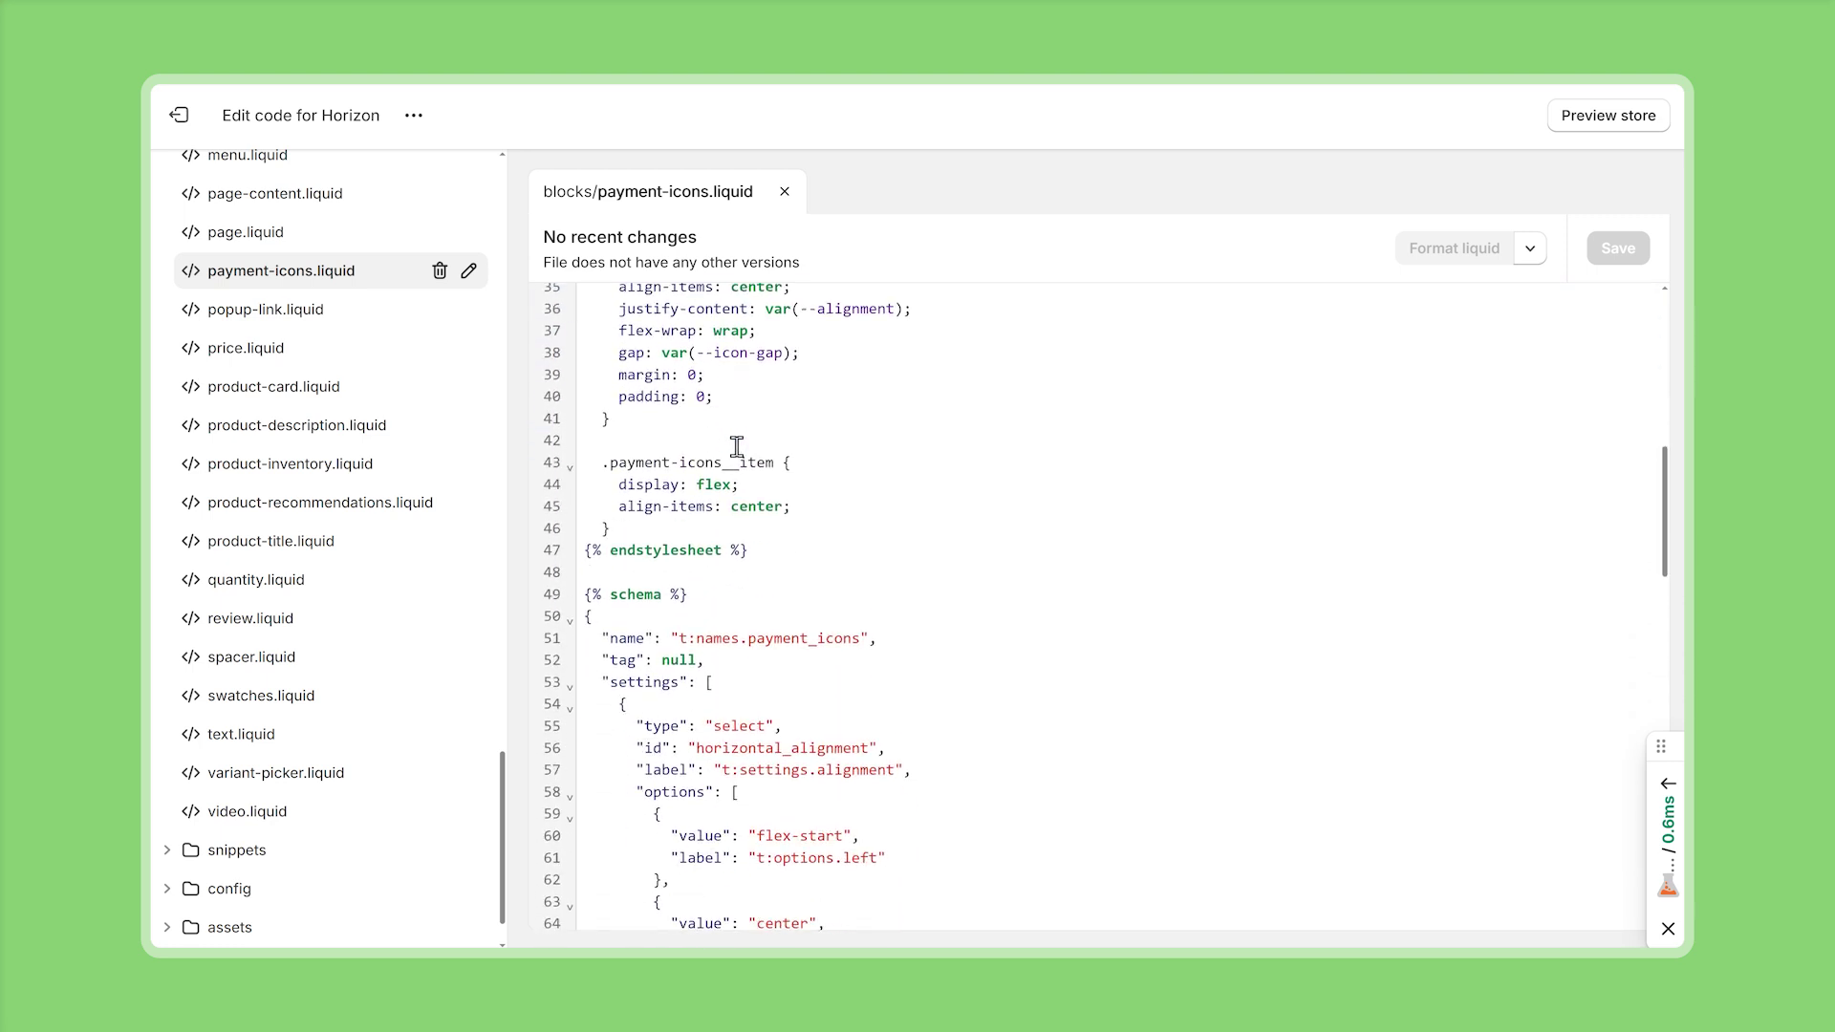
left_click_drag(734, 447, 787, 530)
scroll(800, 559, "up", 3)
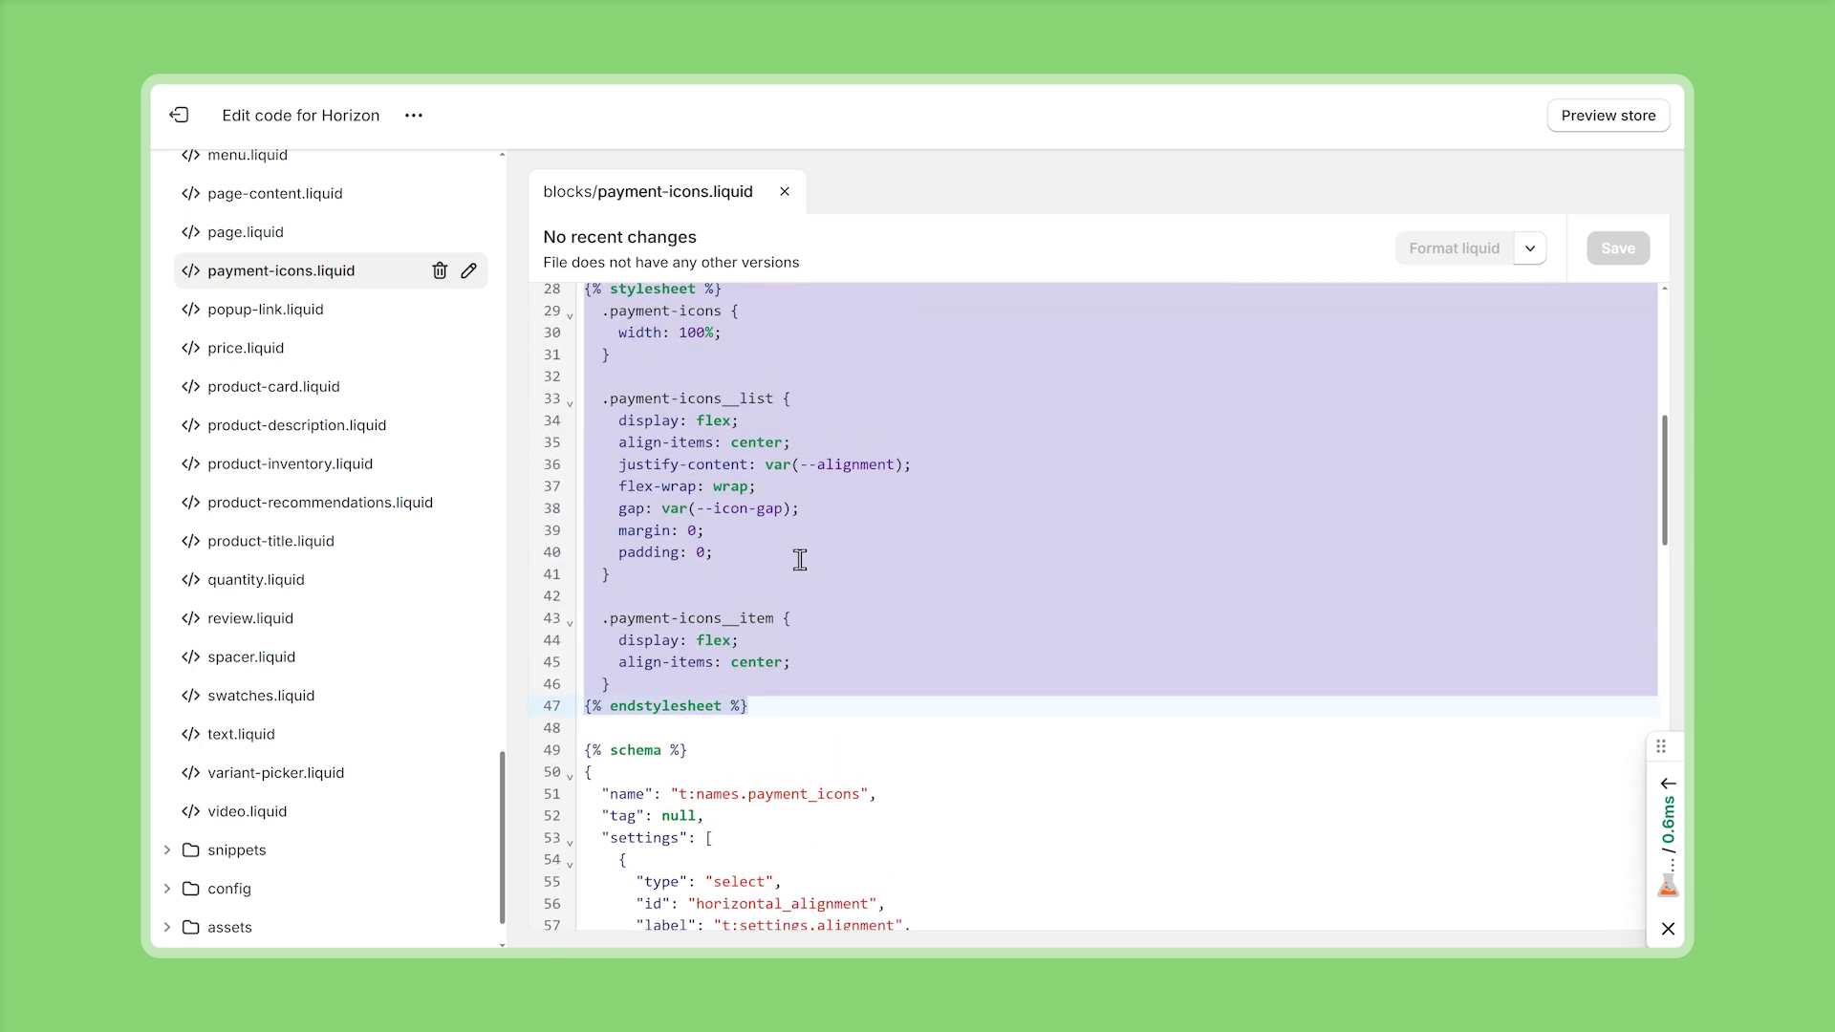
scroll(800, 559, "up", 6)
scroll(808, 562, "up", 3)
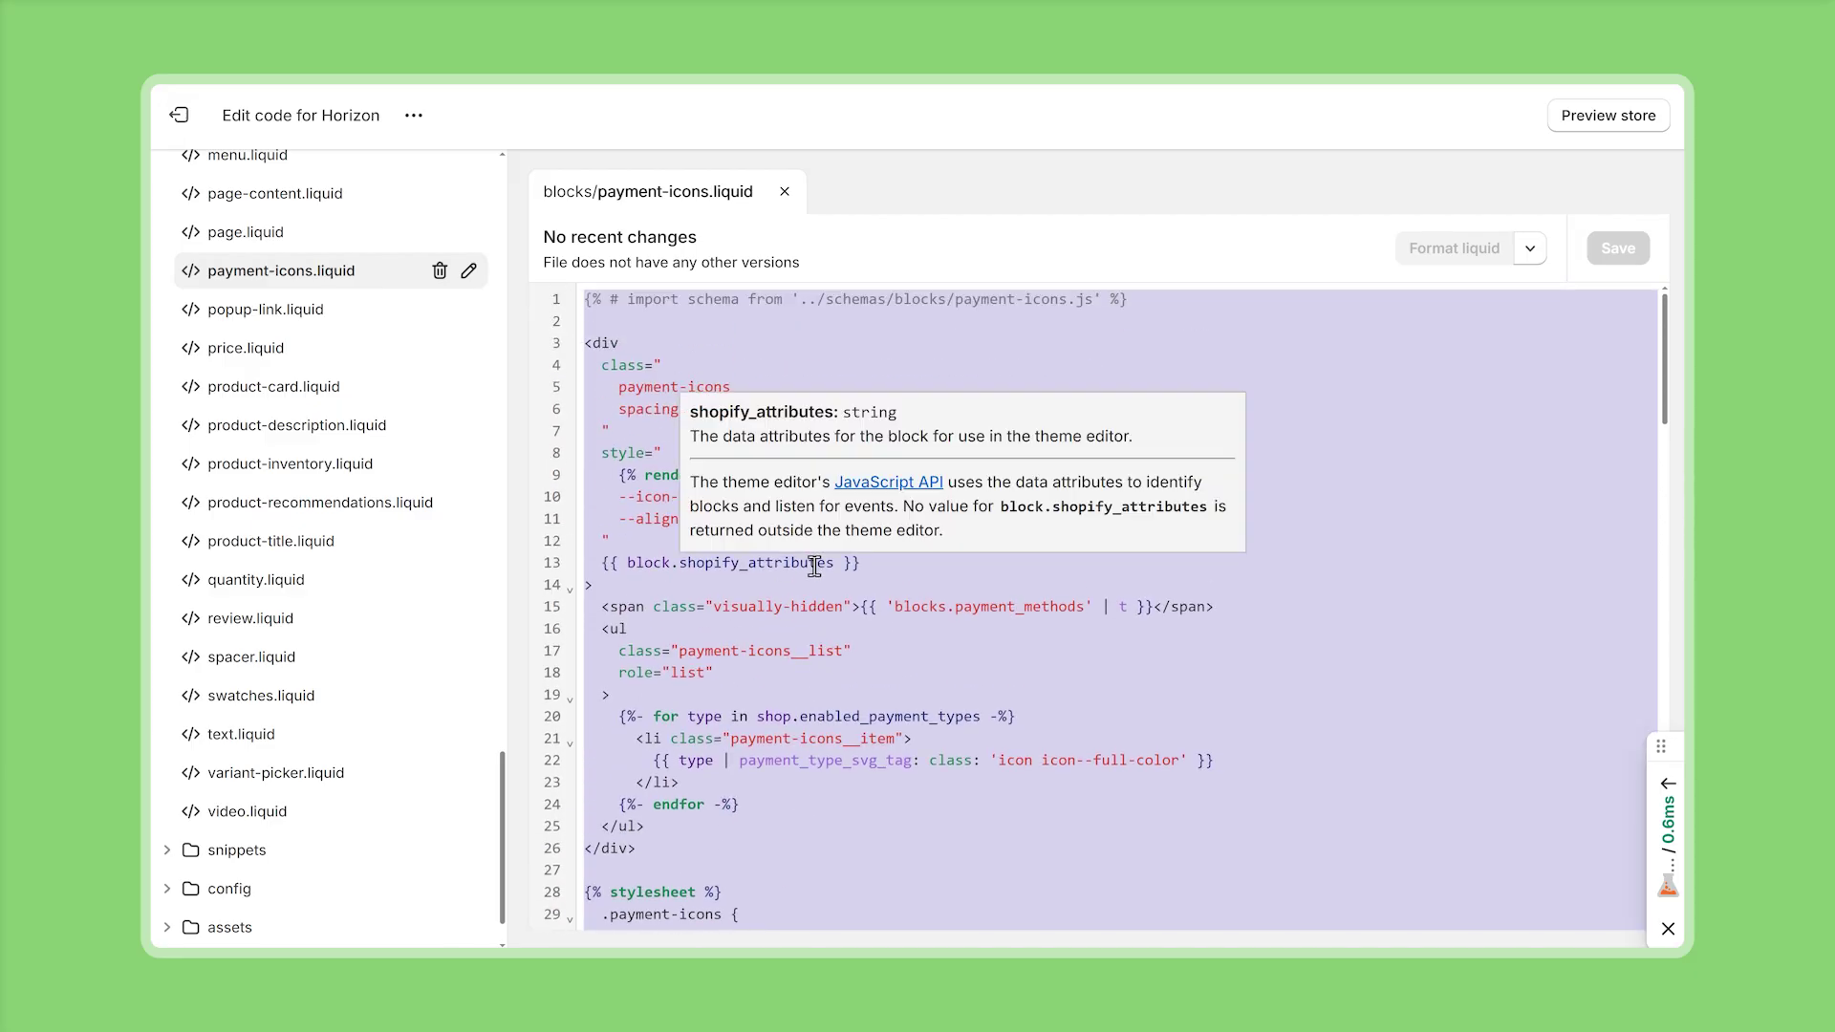
- Select the payment-icons schema settings further down the file
scroll(779, 606, "down", 1)
scroll(737, 615, "down", 5)
scroll(732, 617, "down", 5)
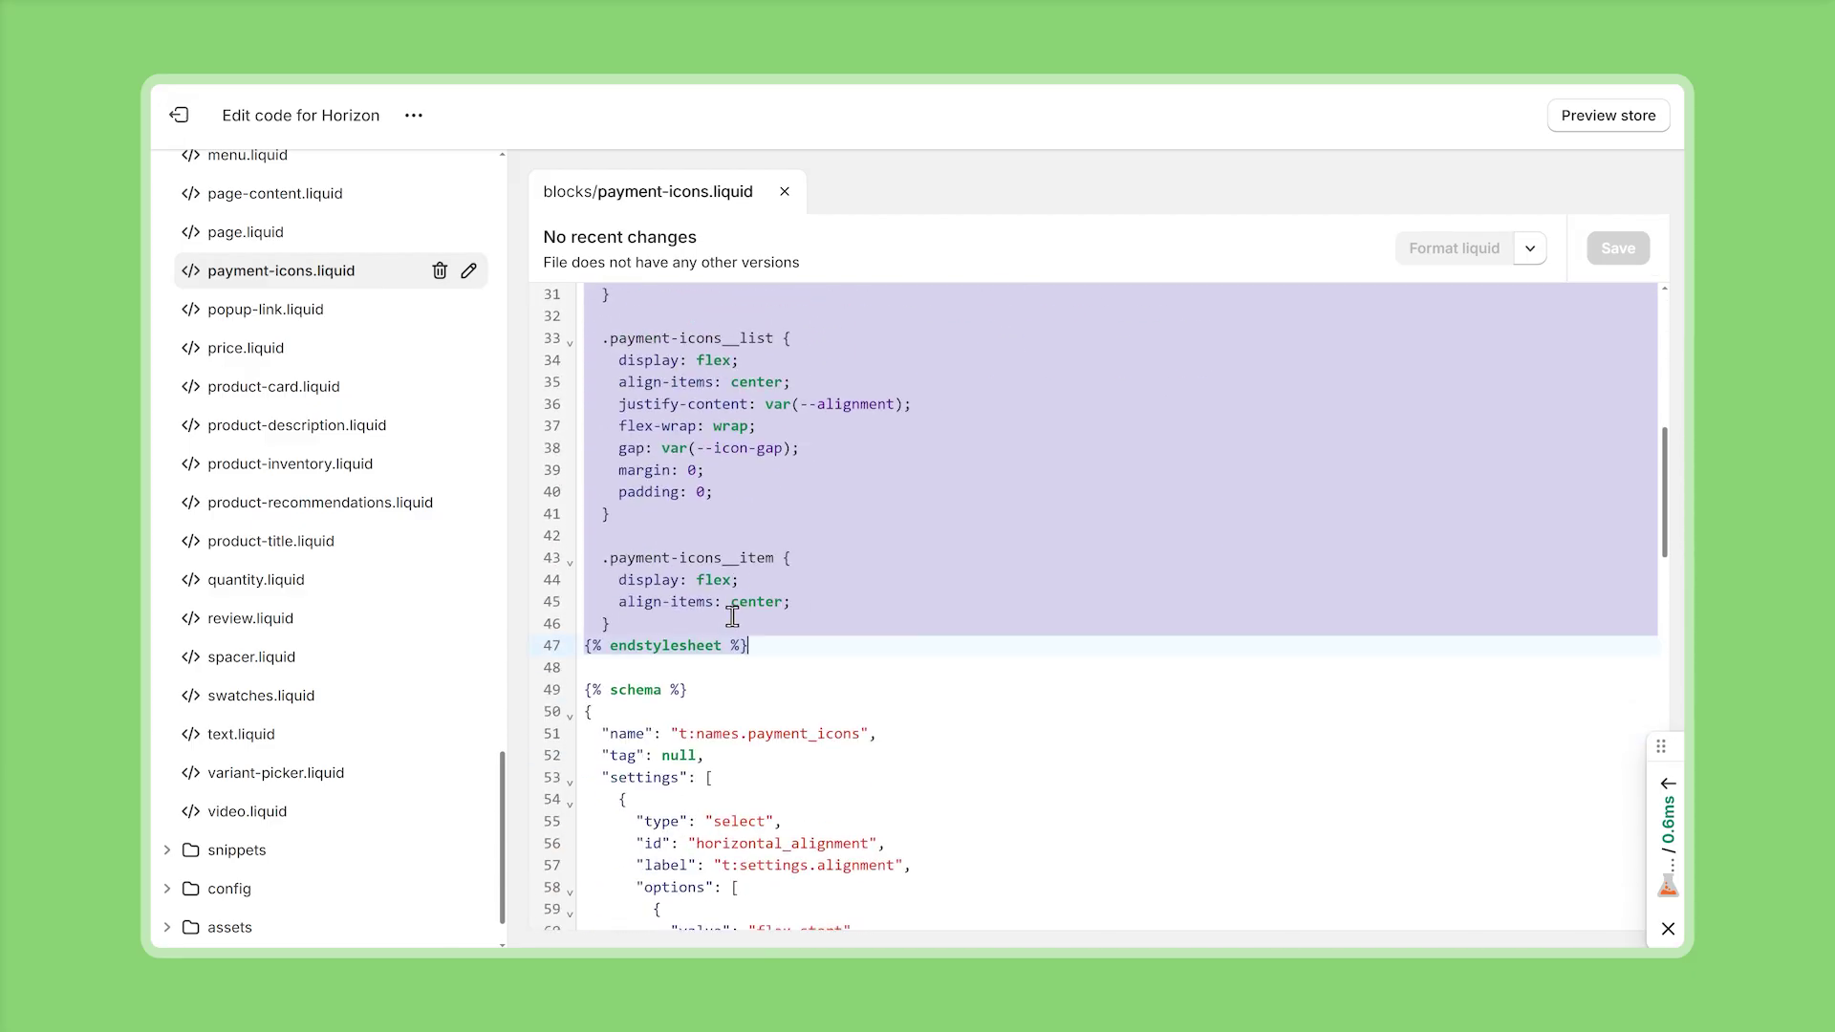
scroll(732, 617, "down", 2)
left_click_drag(588, 532, 782, 685)
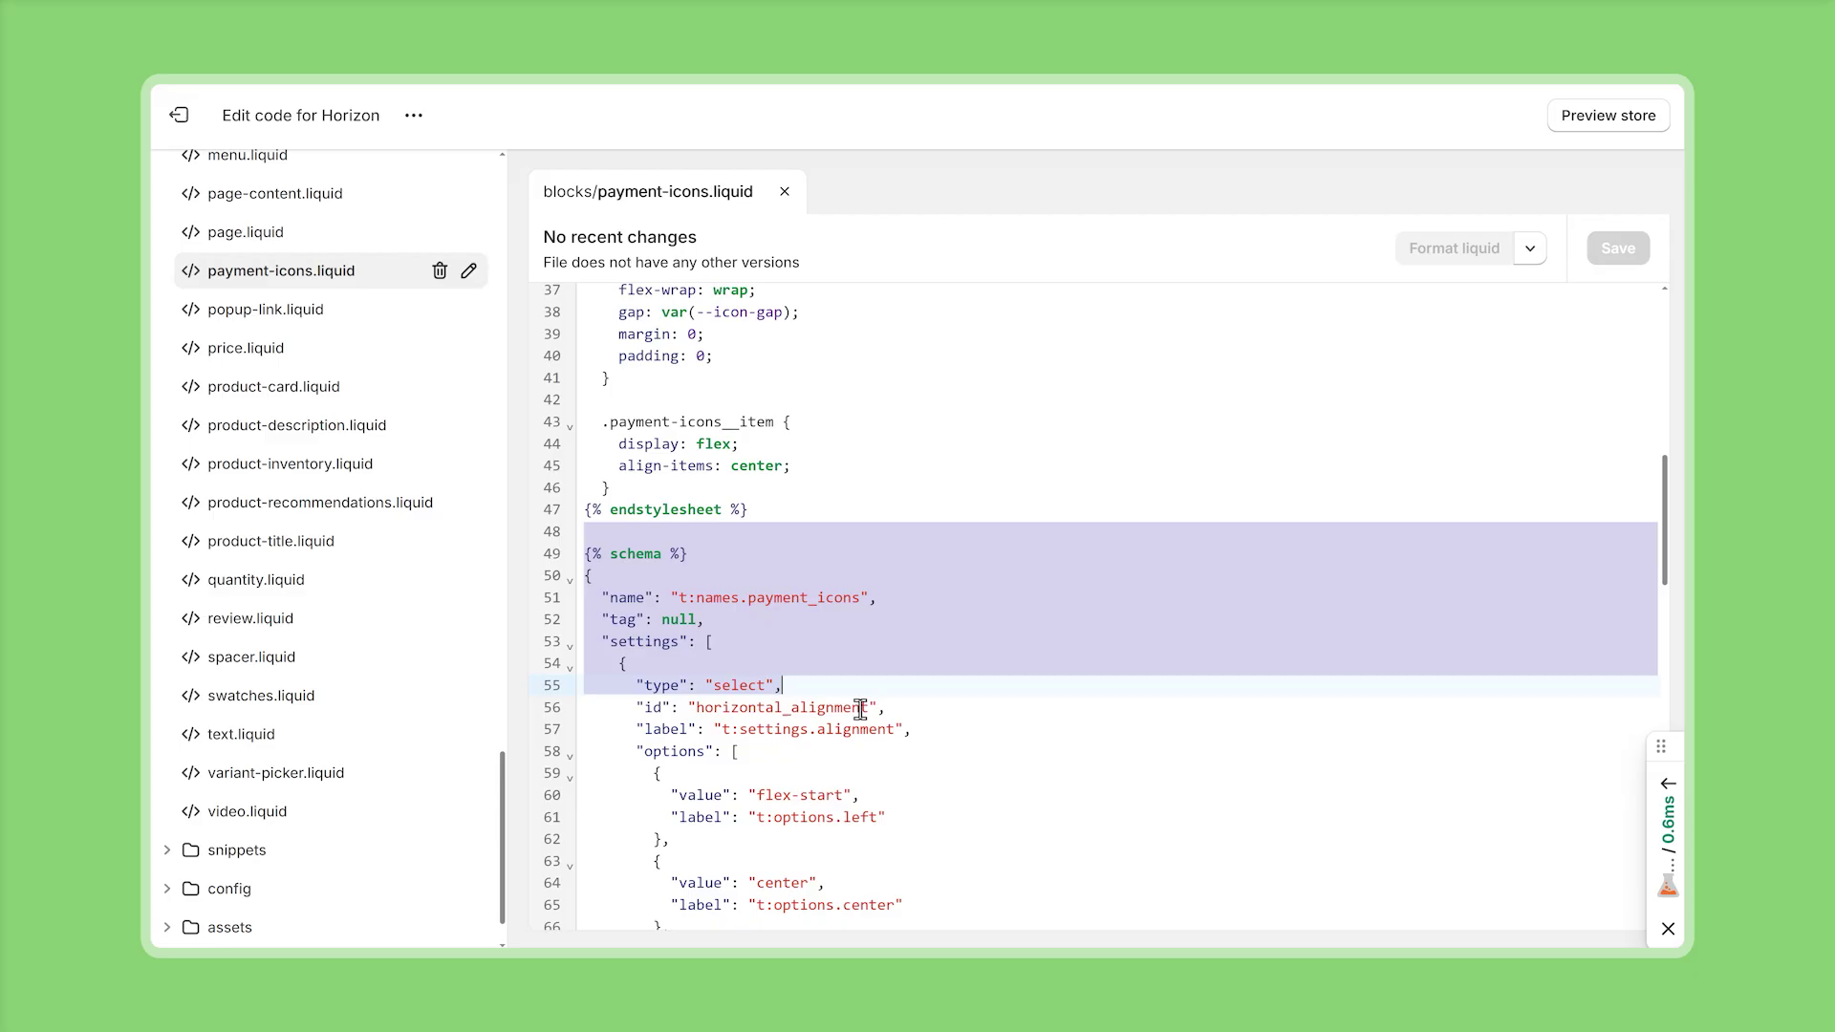
scroll(860, 708, "down", 3)
left_click_drag(861, 708, 876, 799)
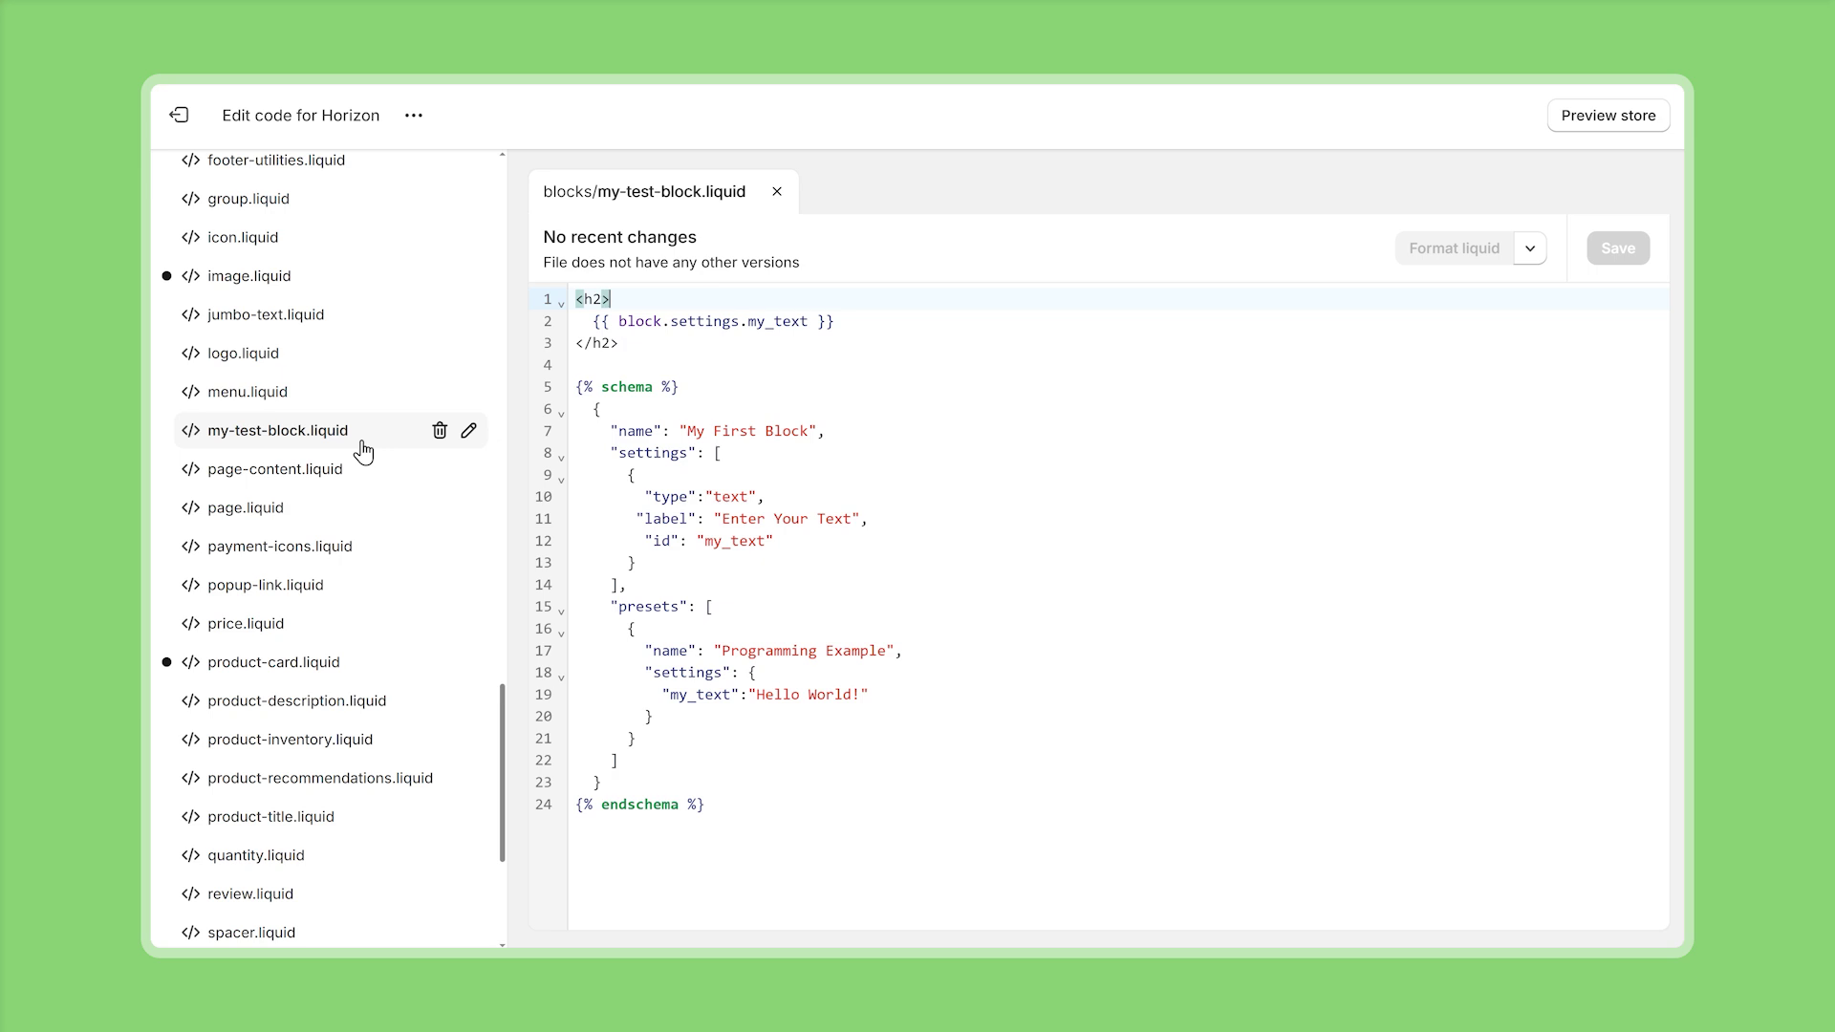
- Step through the my-test-block.liquid schema and presets, then return to the top
key("Down")
key("Down")
key("Down")
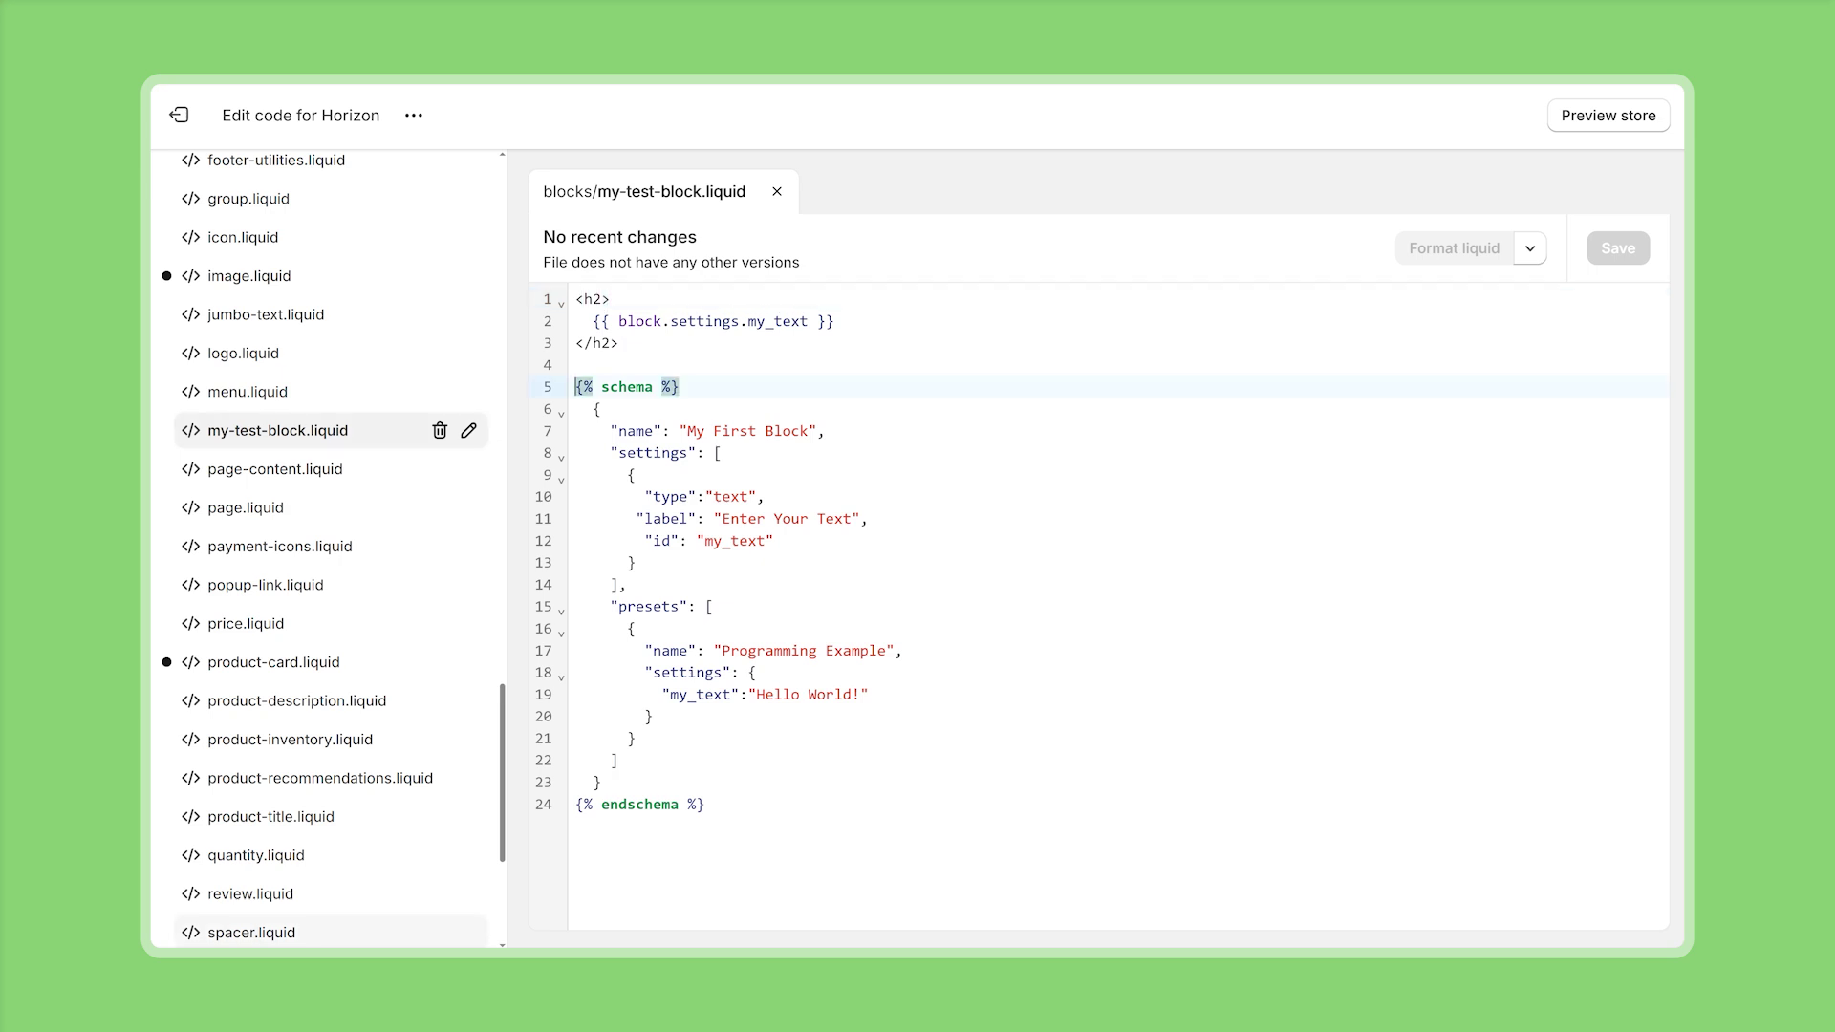
key("Down")
key("Down")
key("Down")
key("Down")
key("Down")
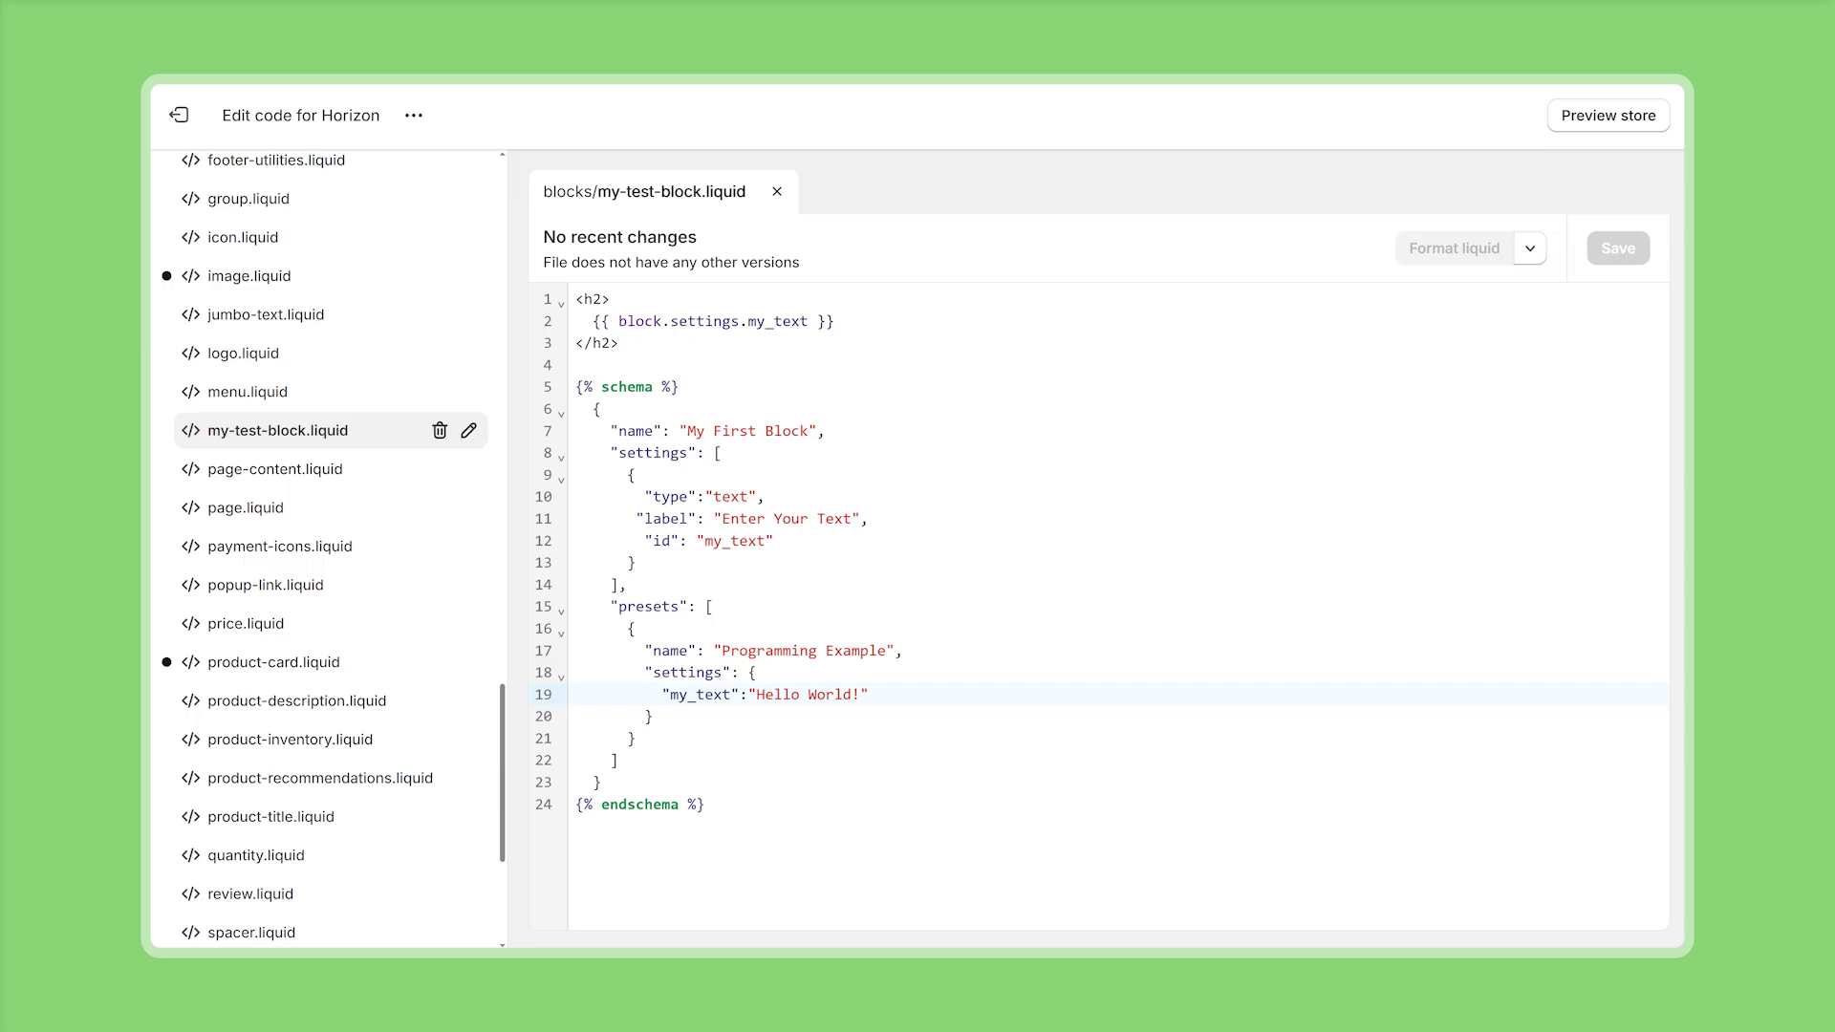
key("ctrl+Home")
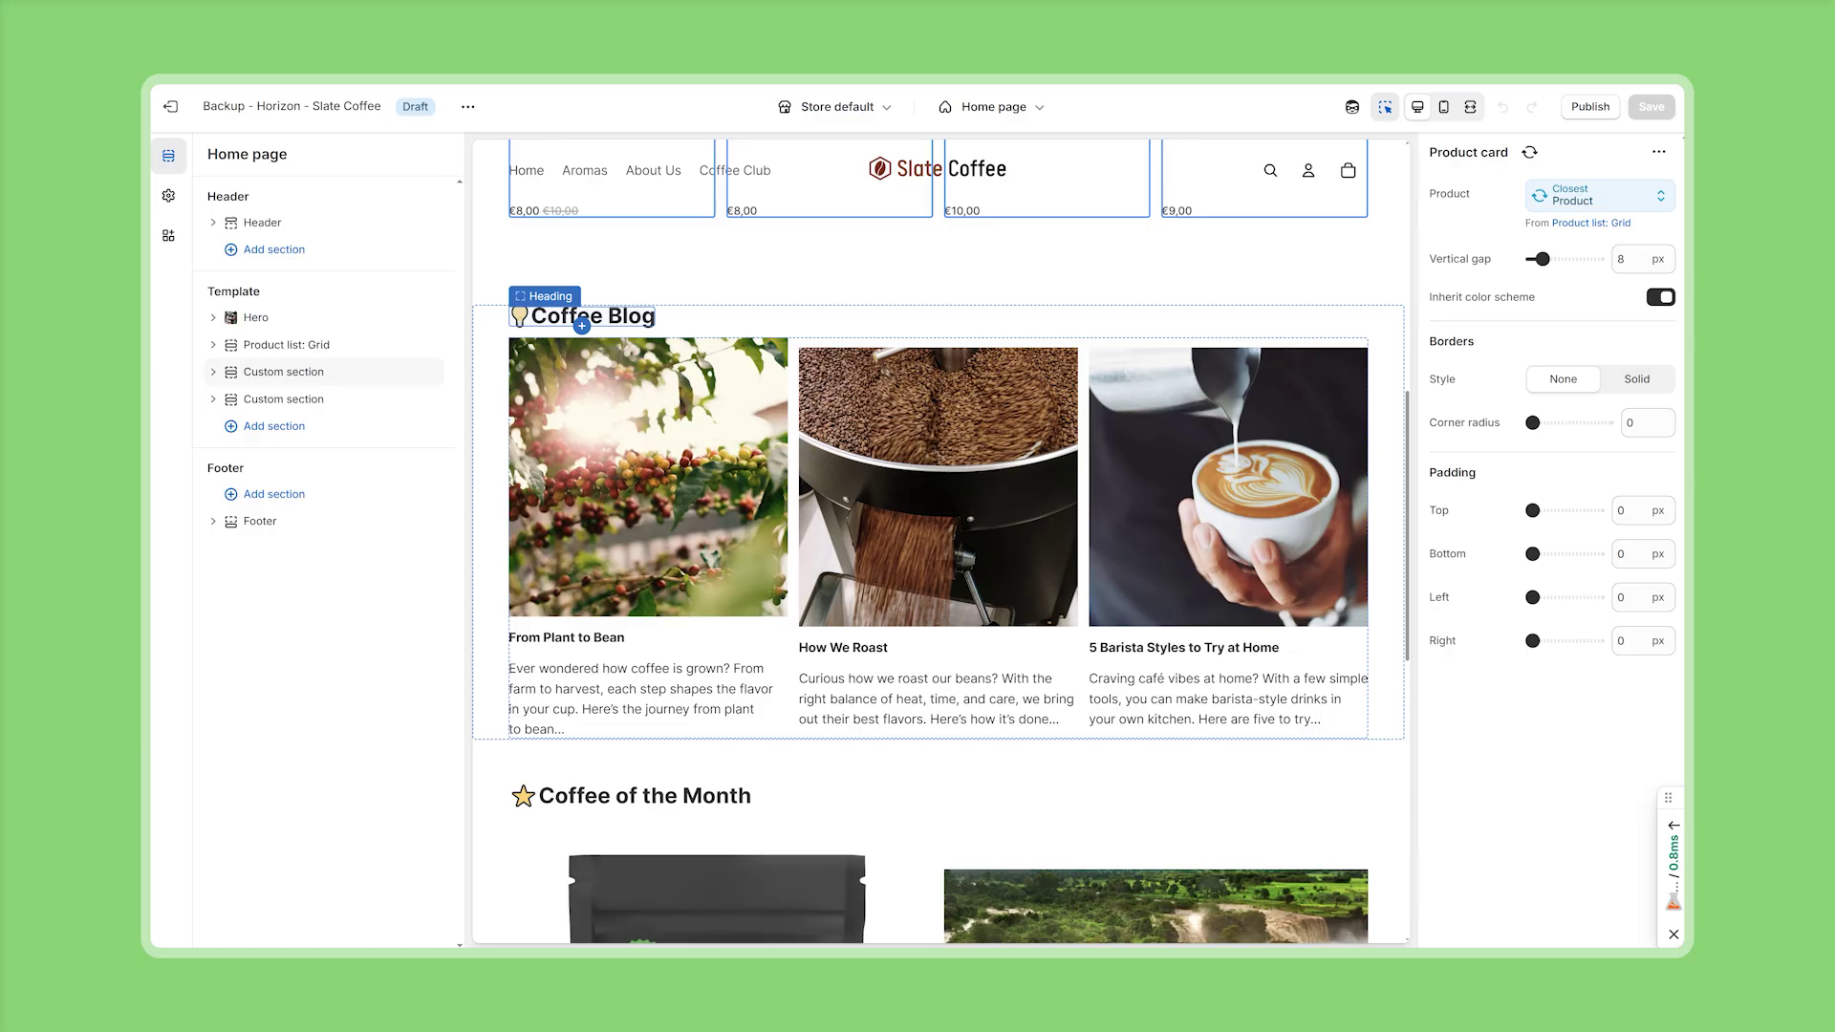
- Scroll the home page preview down and back up
scroll(578, 323, "down", 2)
scroll(579, 323, "down", 2)
scroll(579, 325, "down", 1)
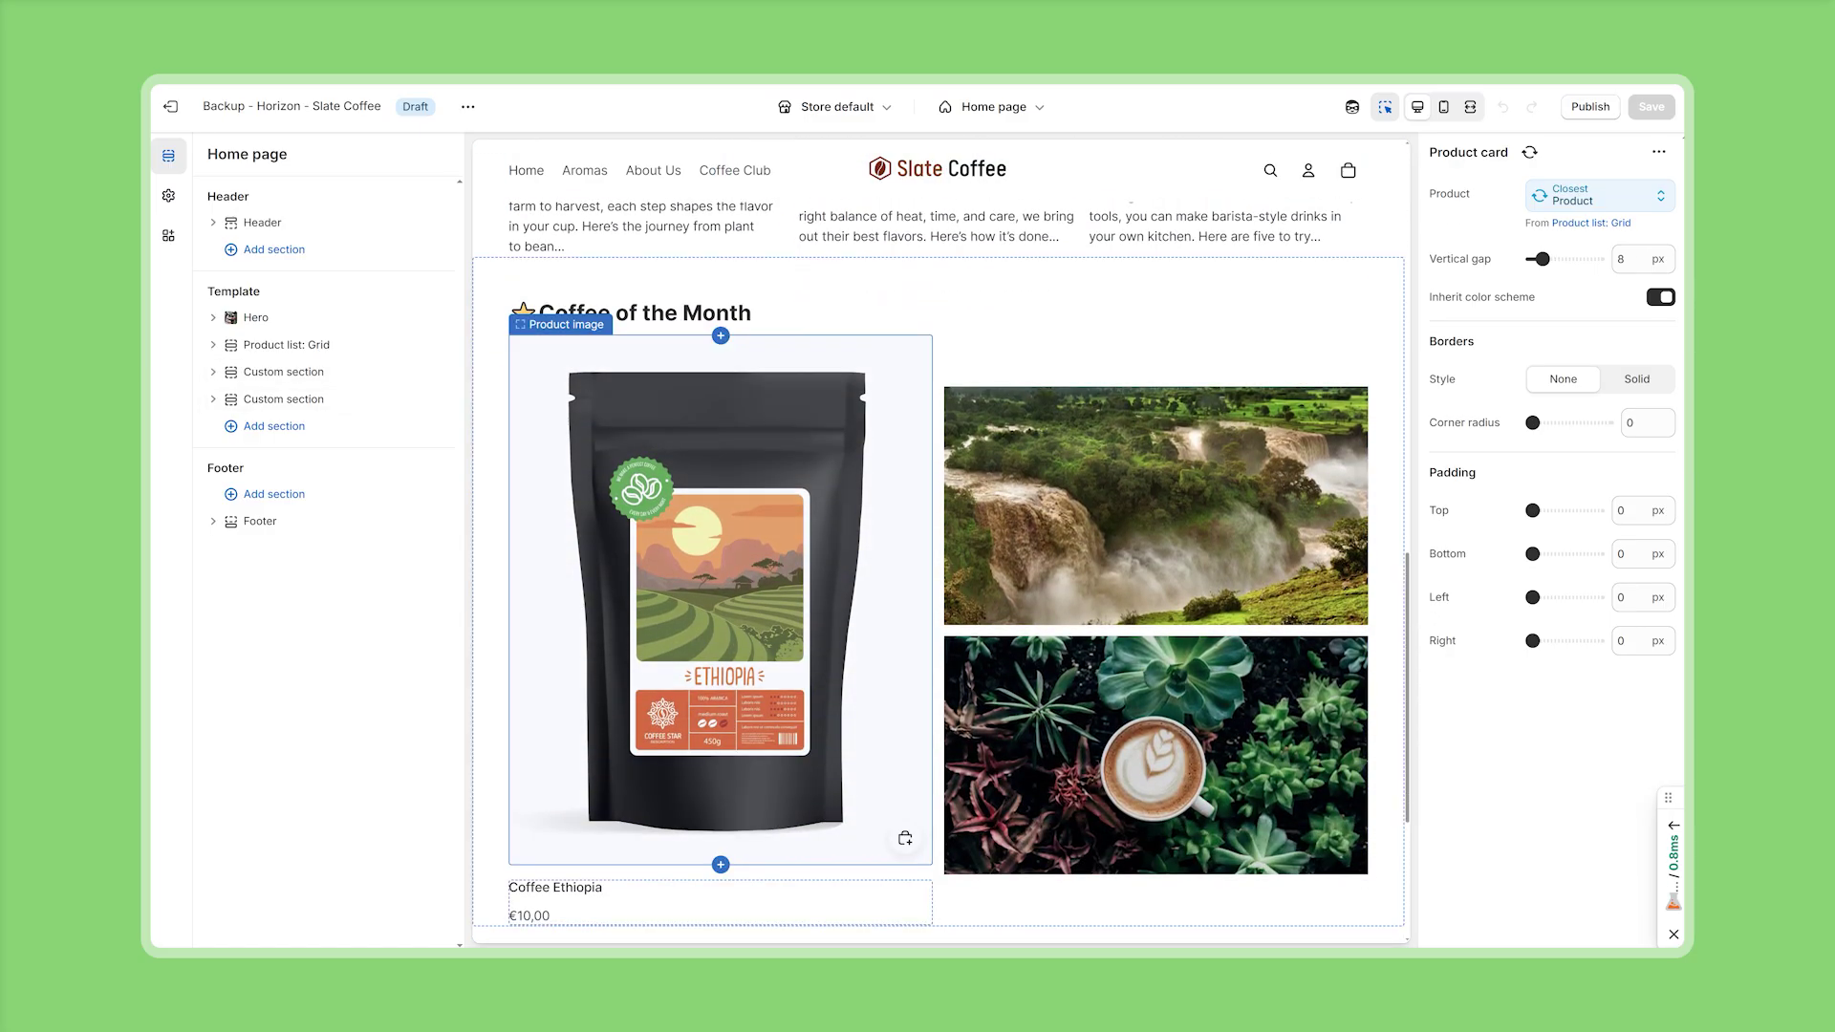
scroll(937, 545, "up", 2)
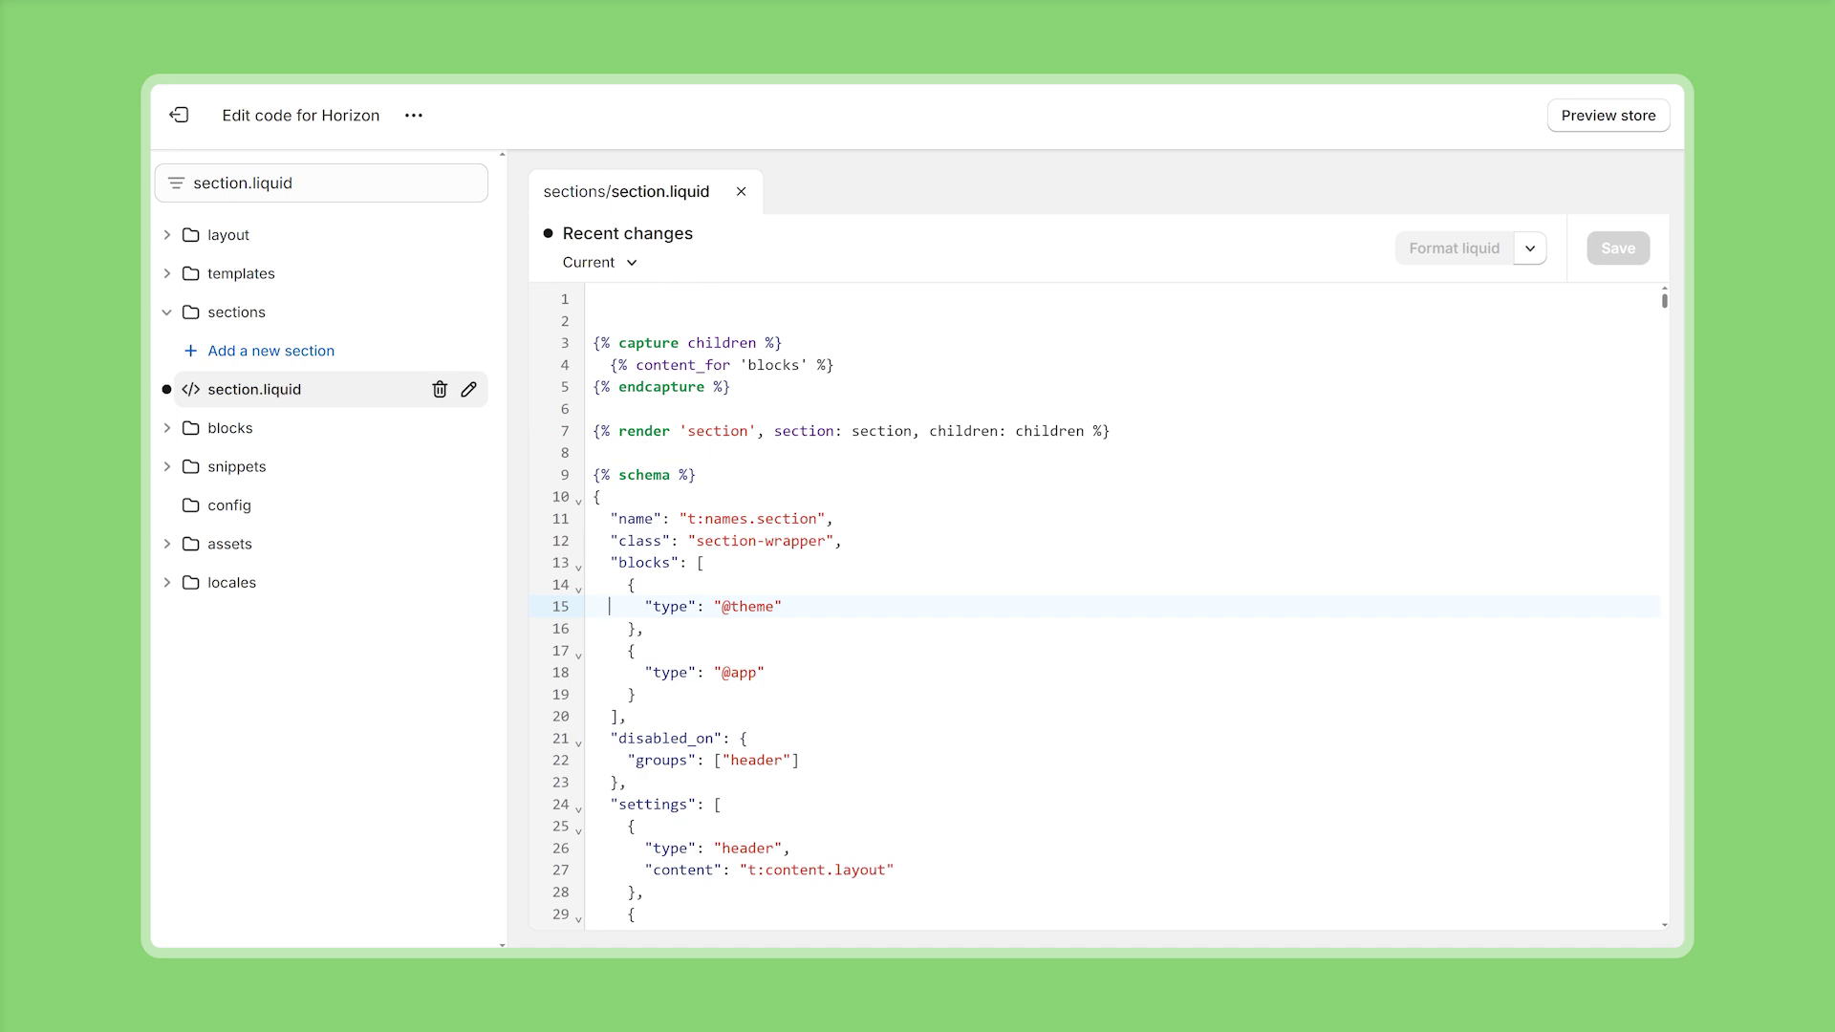
key("Down")
key("Down")
key("Down")
double_click(748, 606)
type("my-test-block")
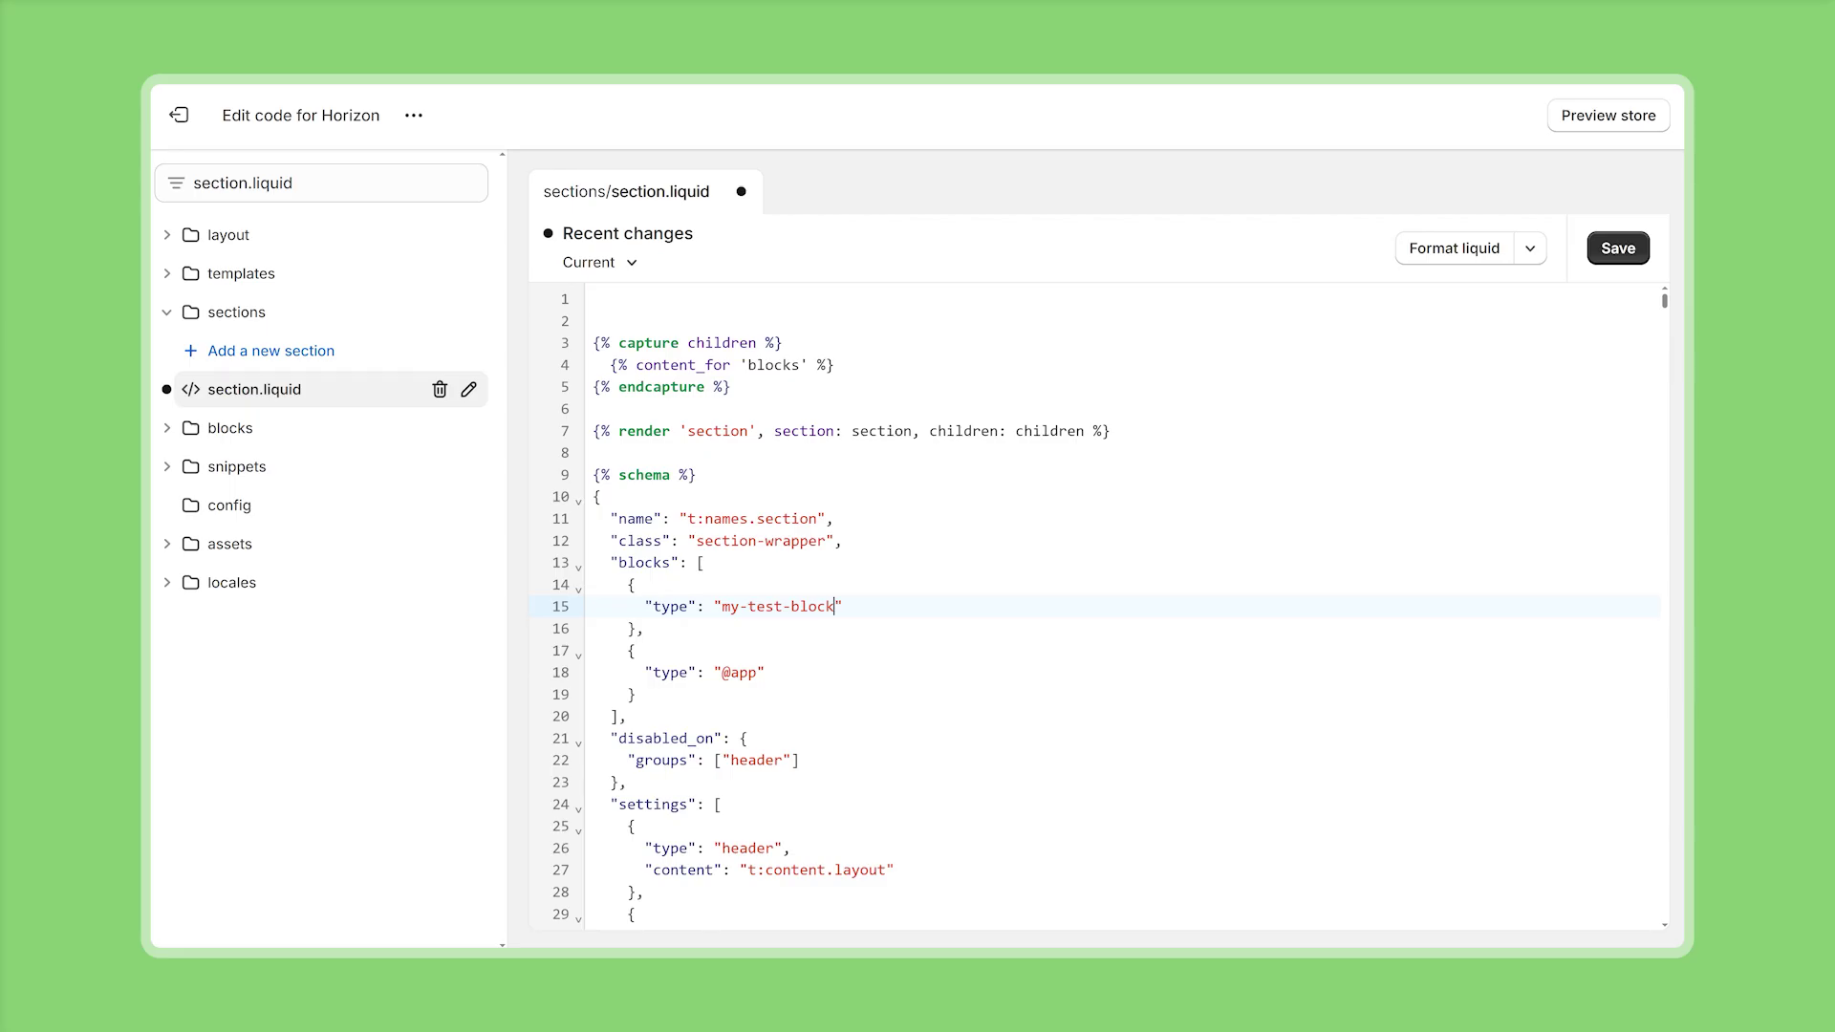
key("ctrl+z")
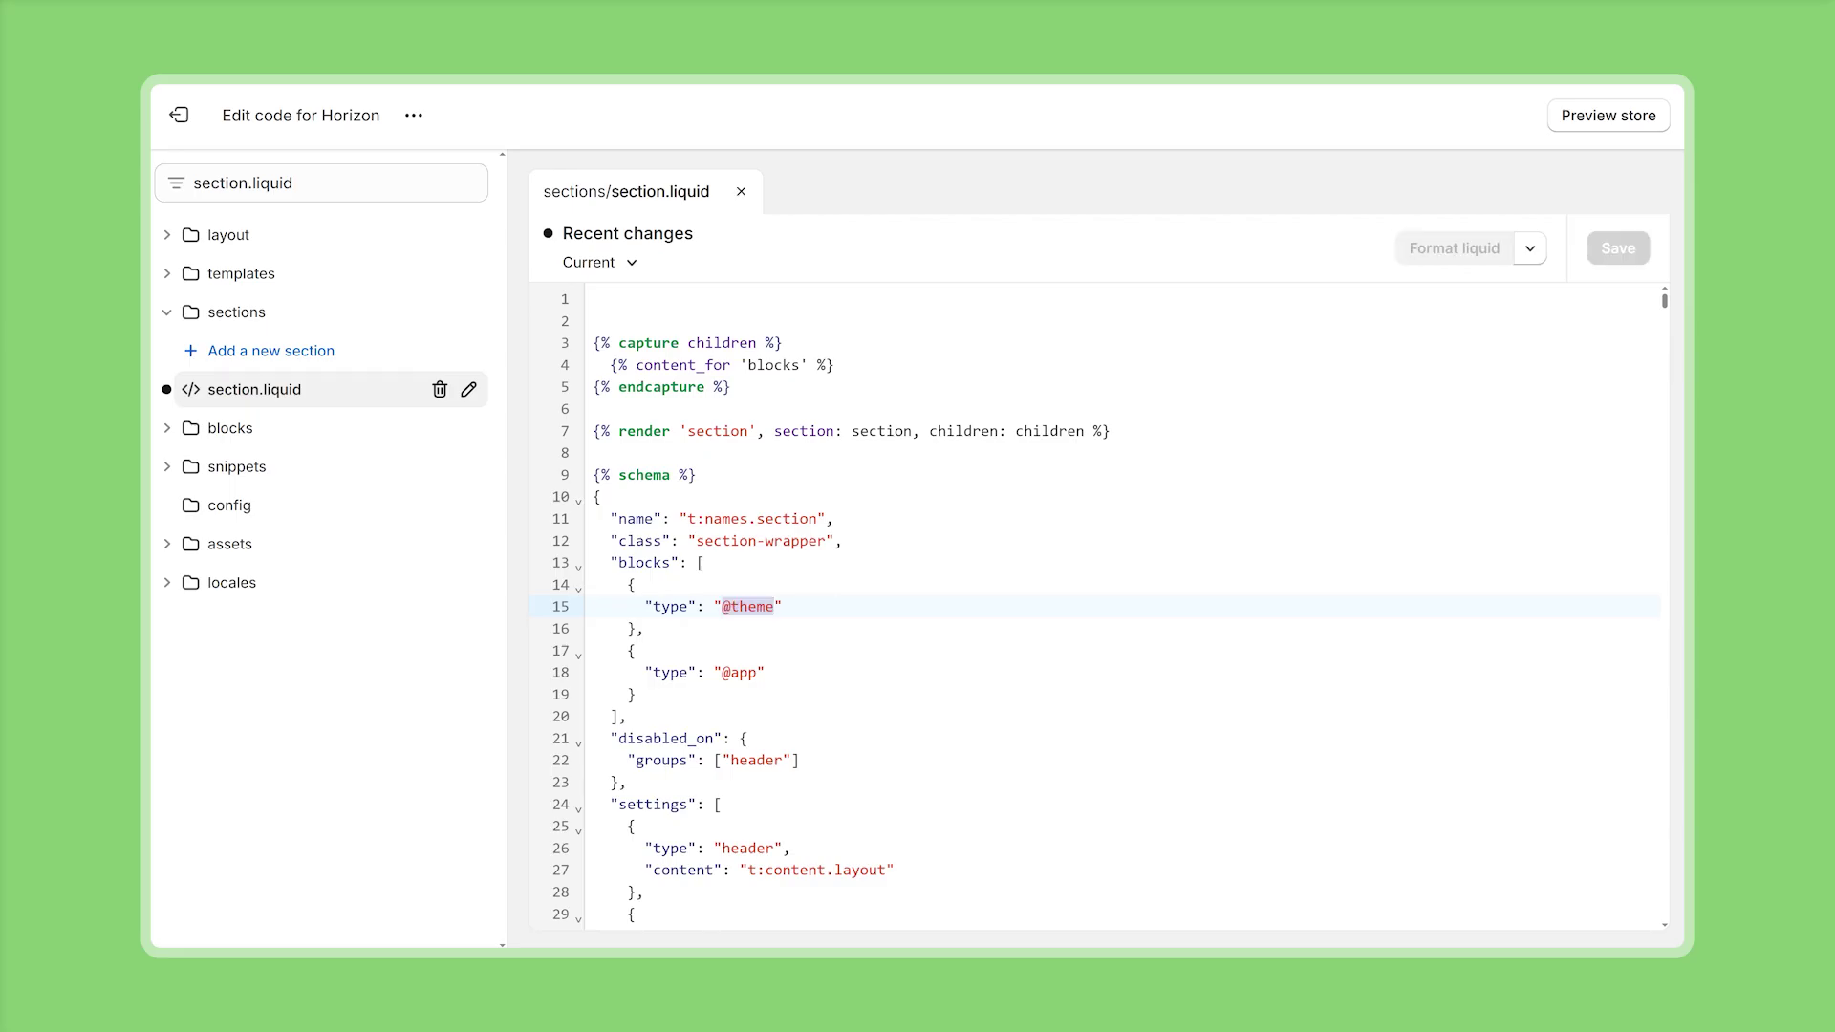
key("End")
- Highlight the code line that renders the section's blocks
left_click_drag(834, 364, 592, 364)
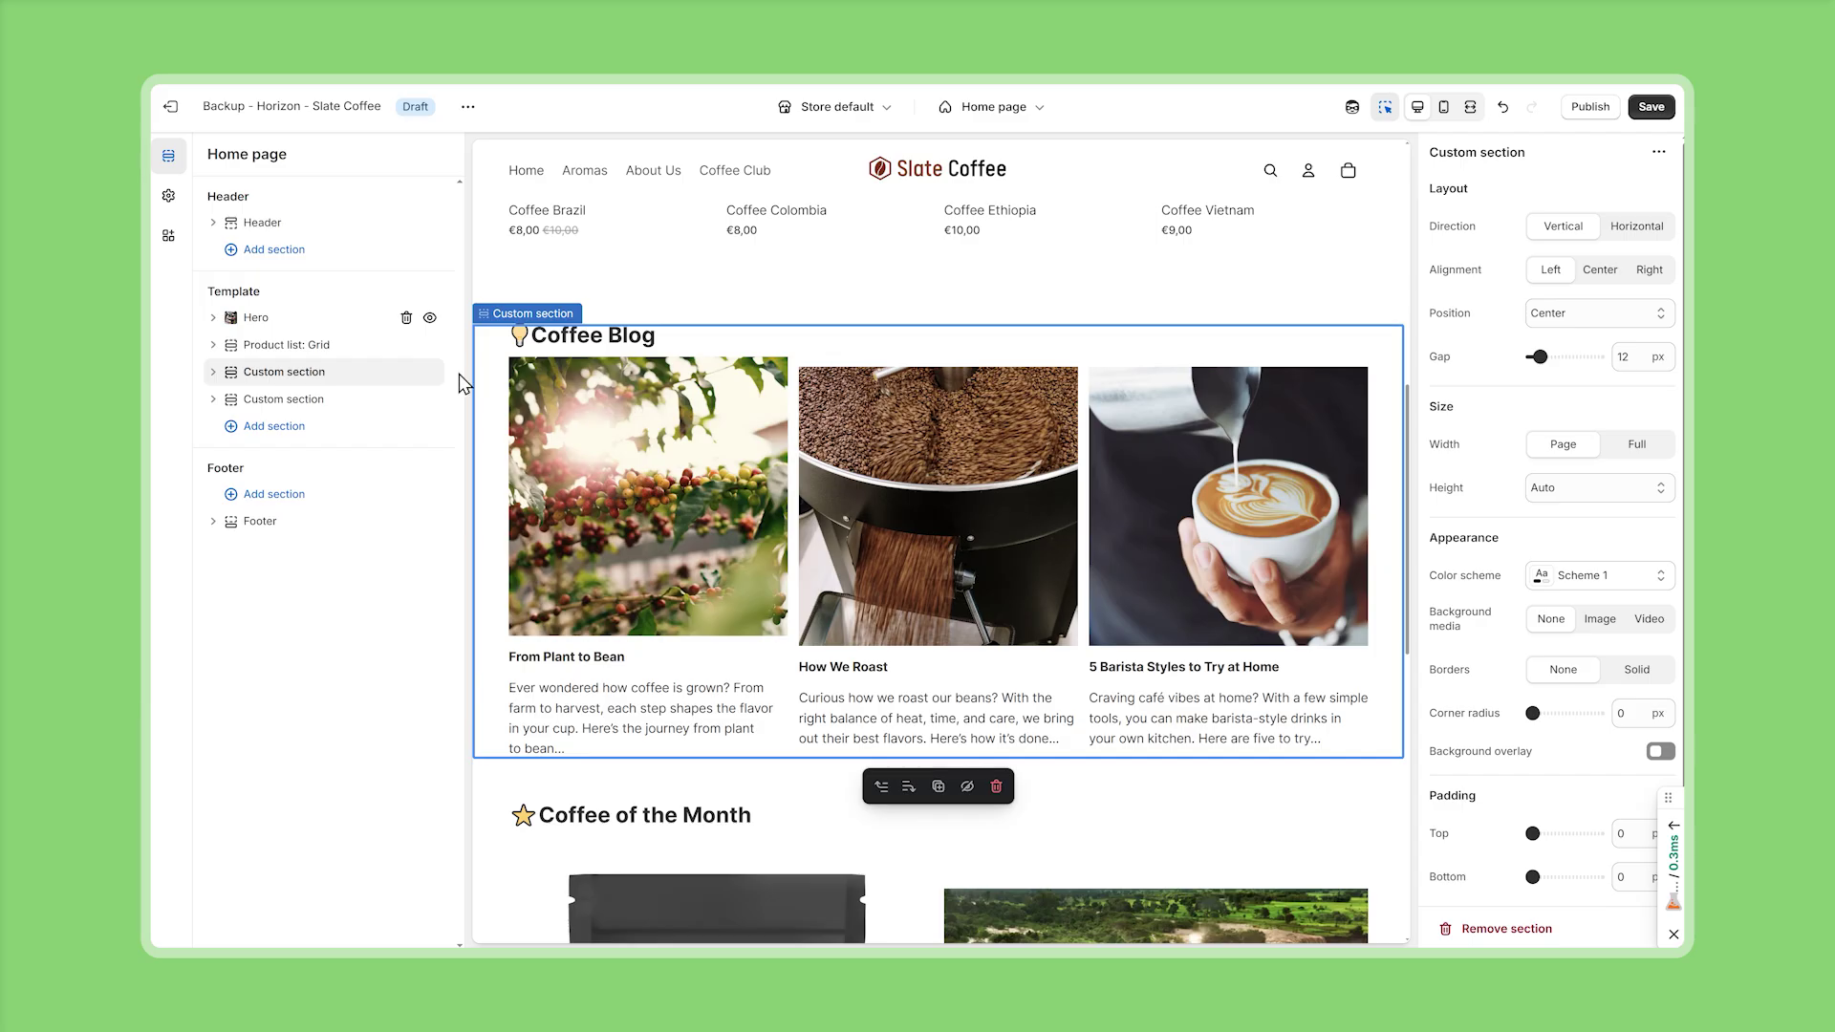
- Insert a Programming Example block above the Heading in the Coffee Blog custom section
mouse_move(284, 371)
left_click(213, 375)
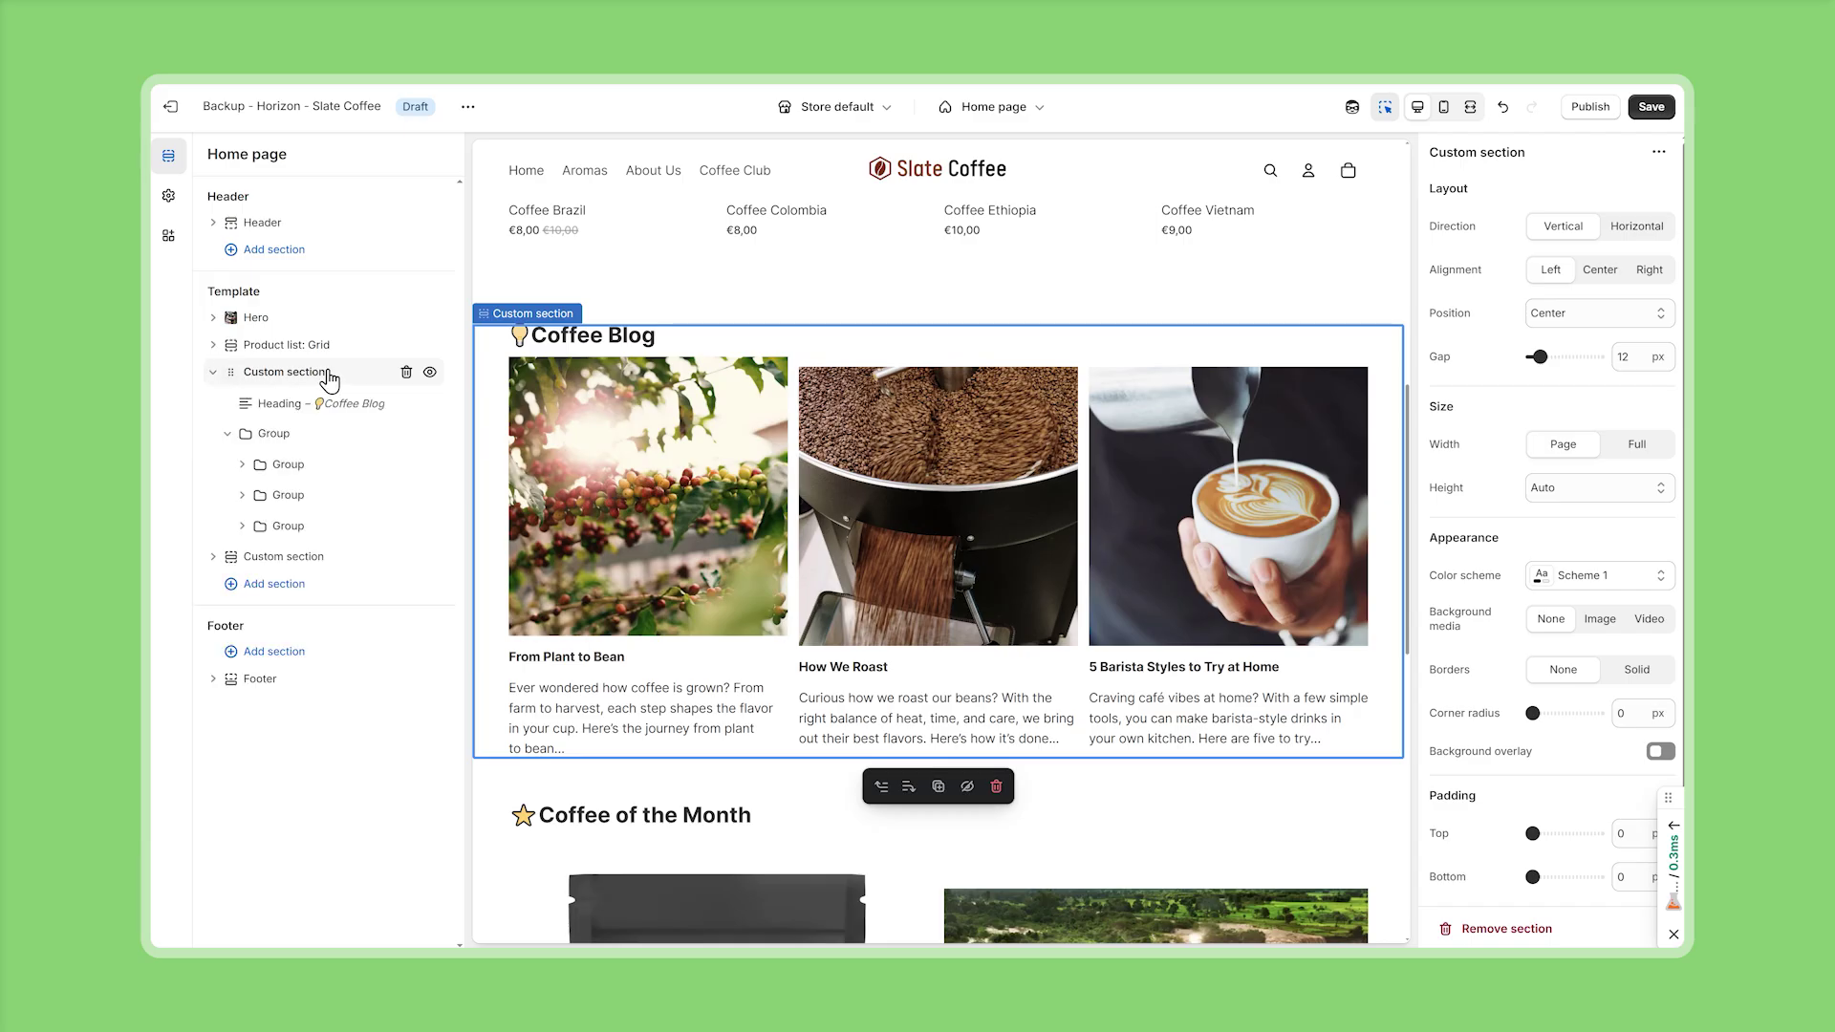
mouse_move(340, 388)
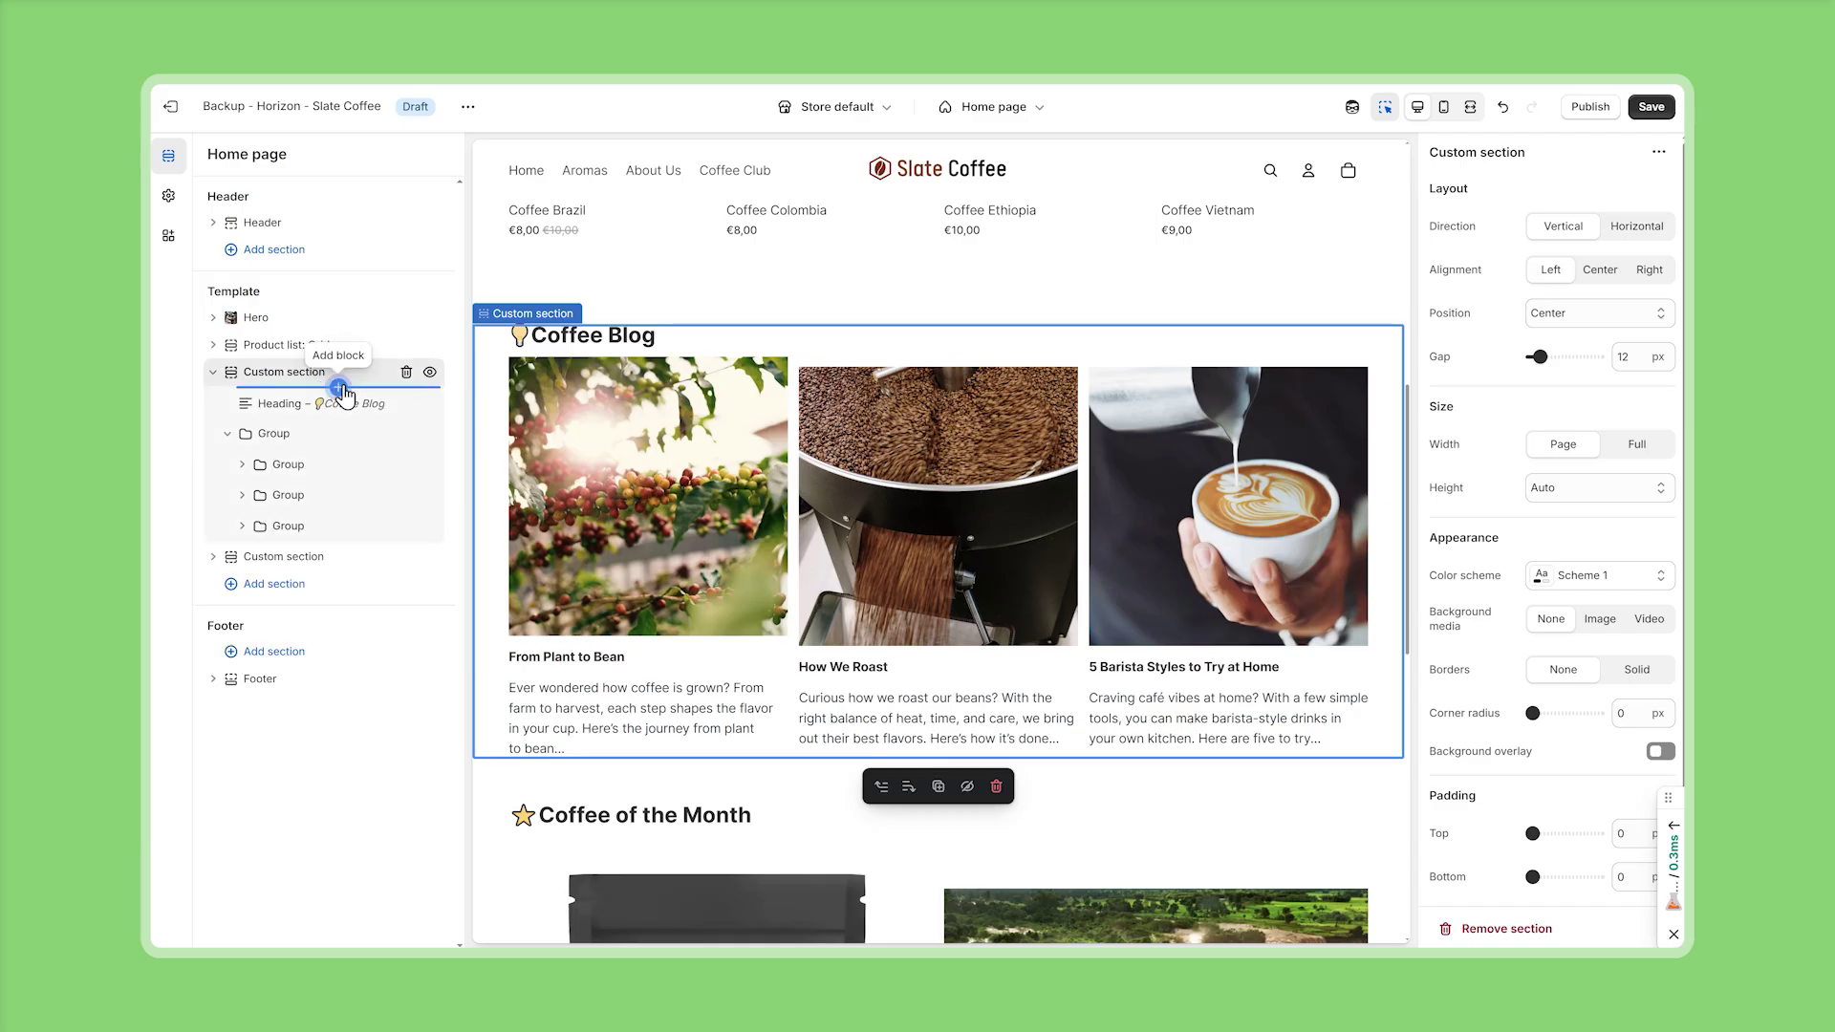
left_click(339, 389)
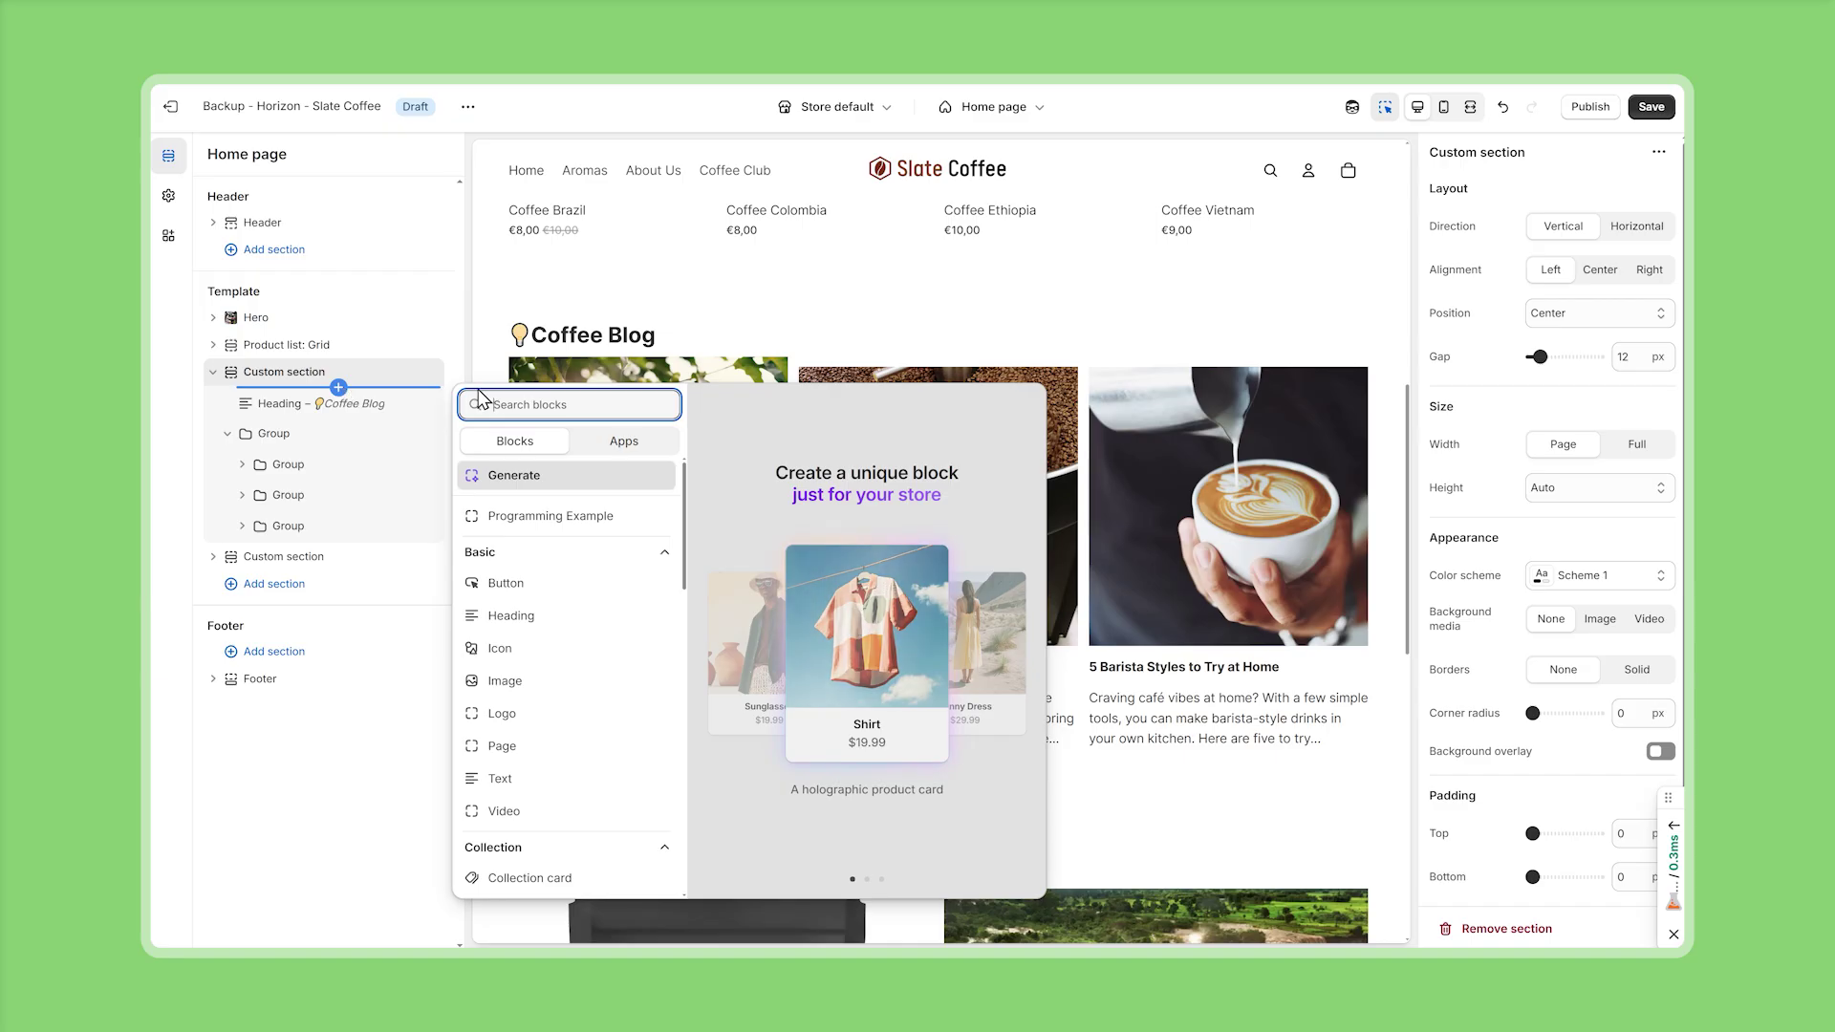
left_click(541, 520)
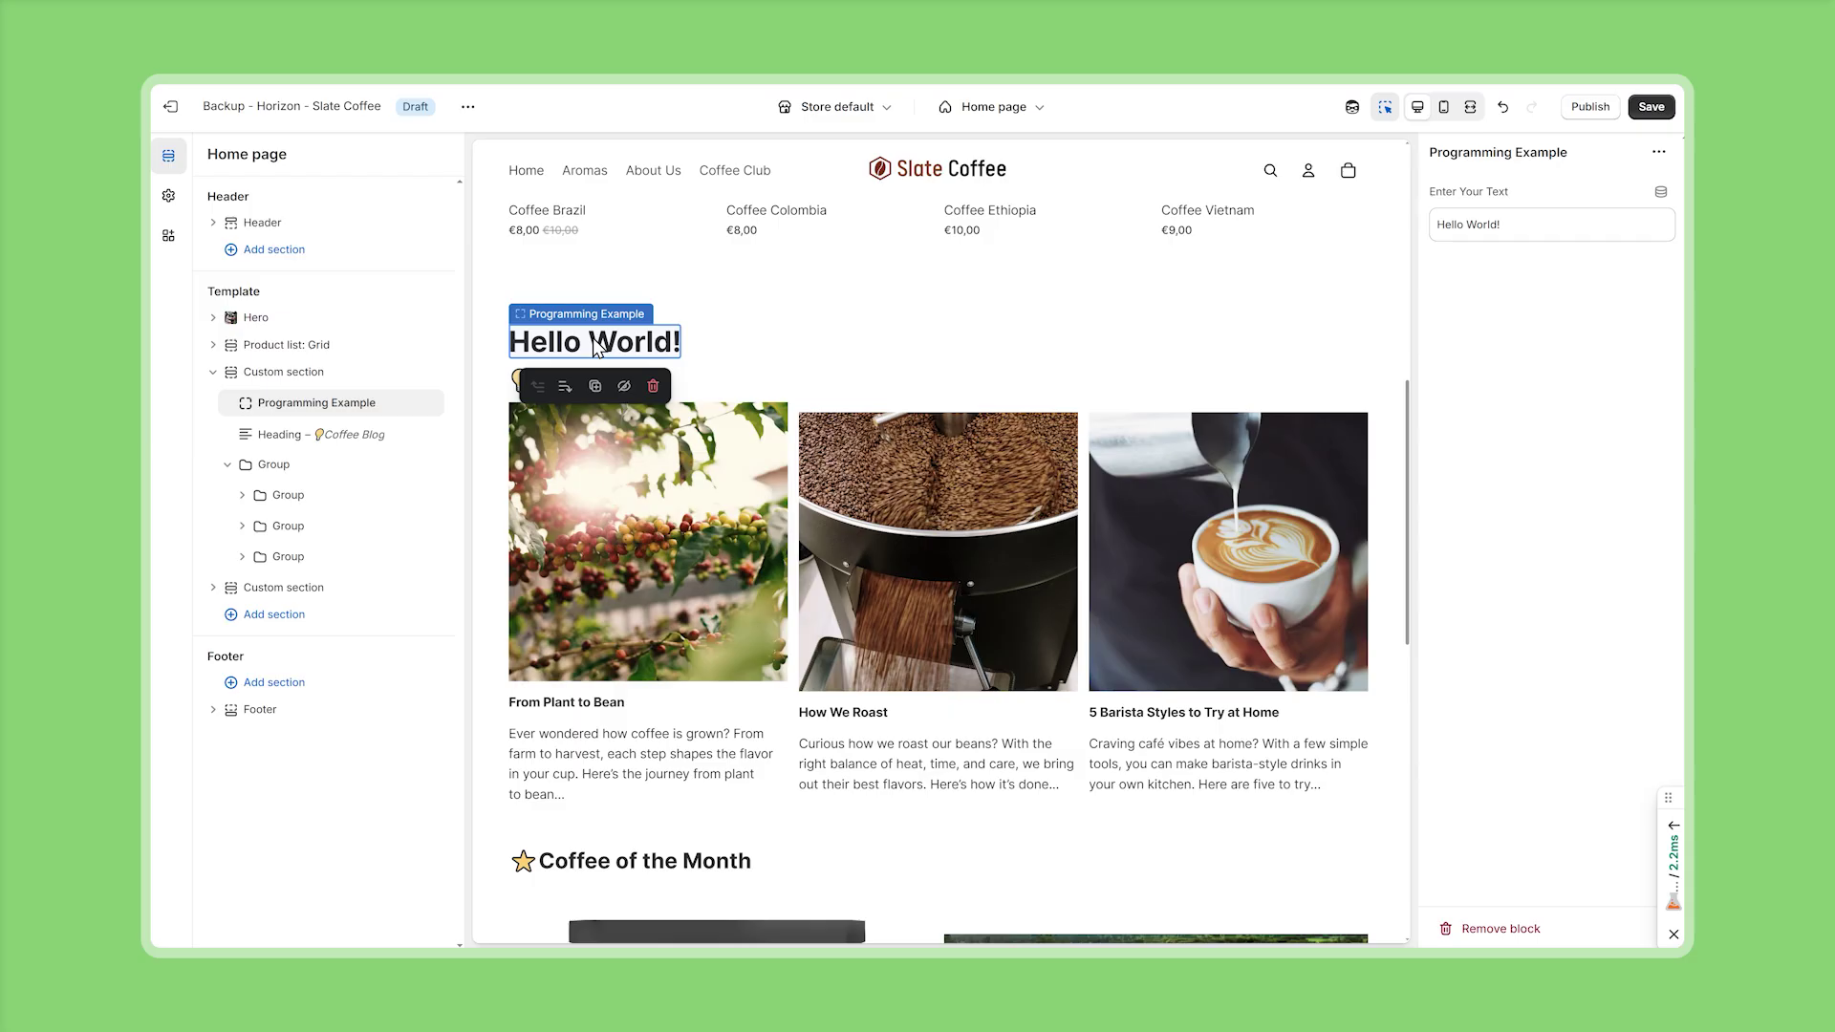
- Replace the Programming Example block's 'Hello World!' text with 'Test'
triple_click(1536, 224)
type("Test")
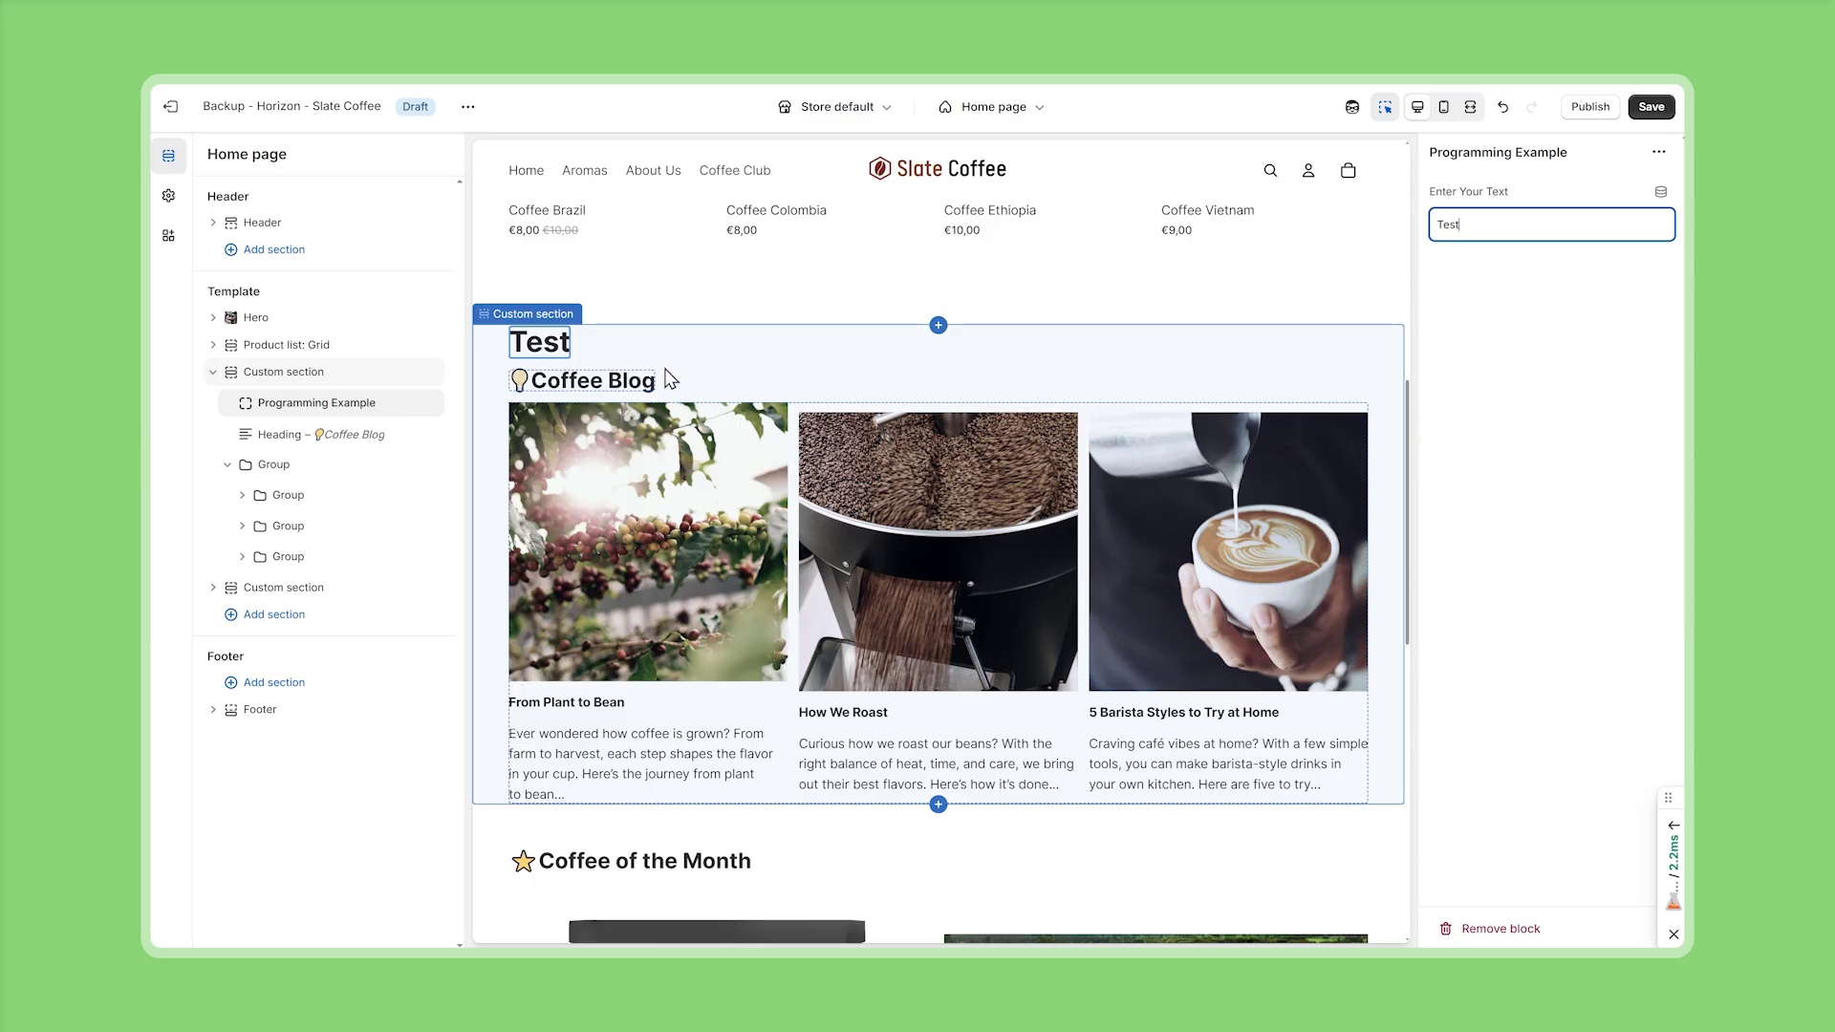
- Add a second Programming Example block inside the Hero section
scroll(857, 491, "up", 10)
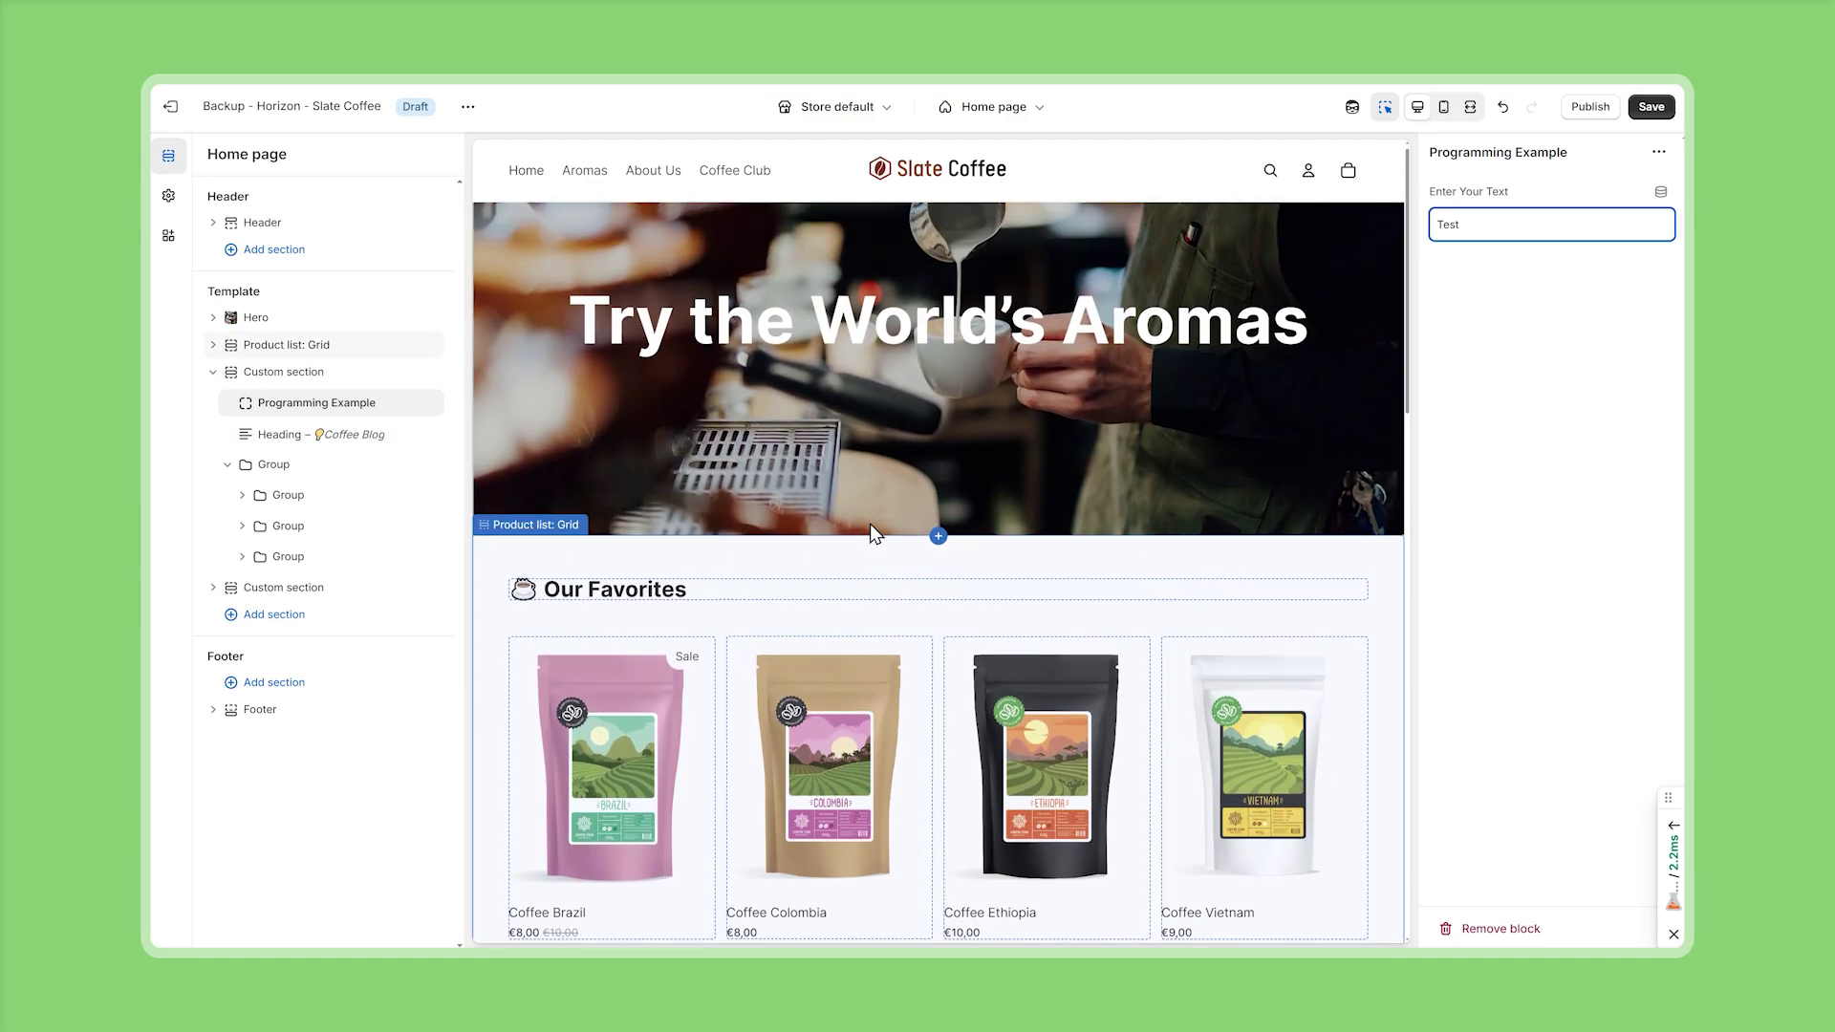
left_click(212, 319)
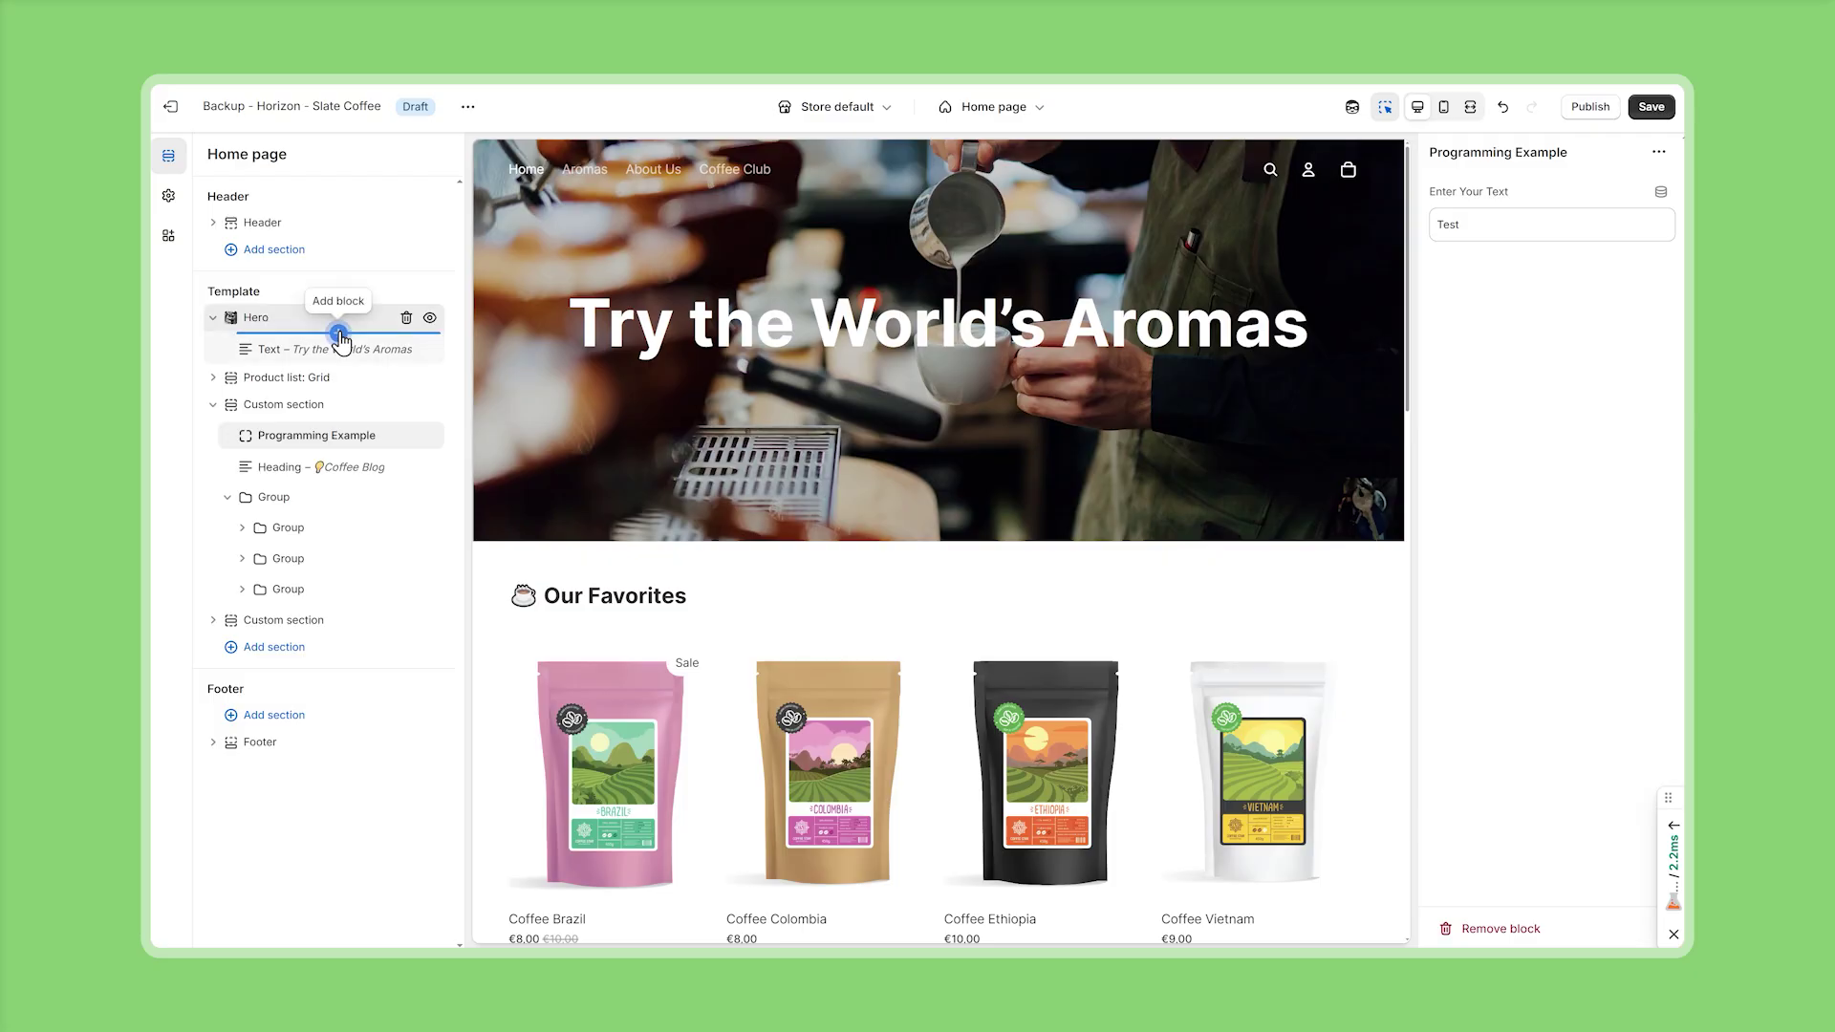
left_click(338, 334)
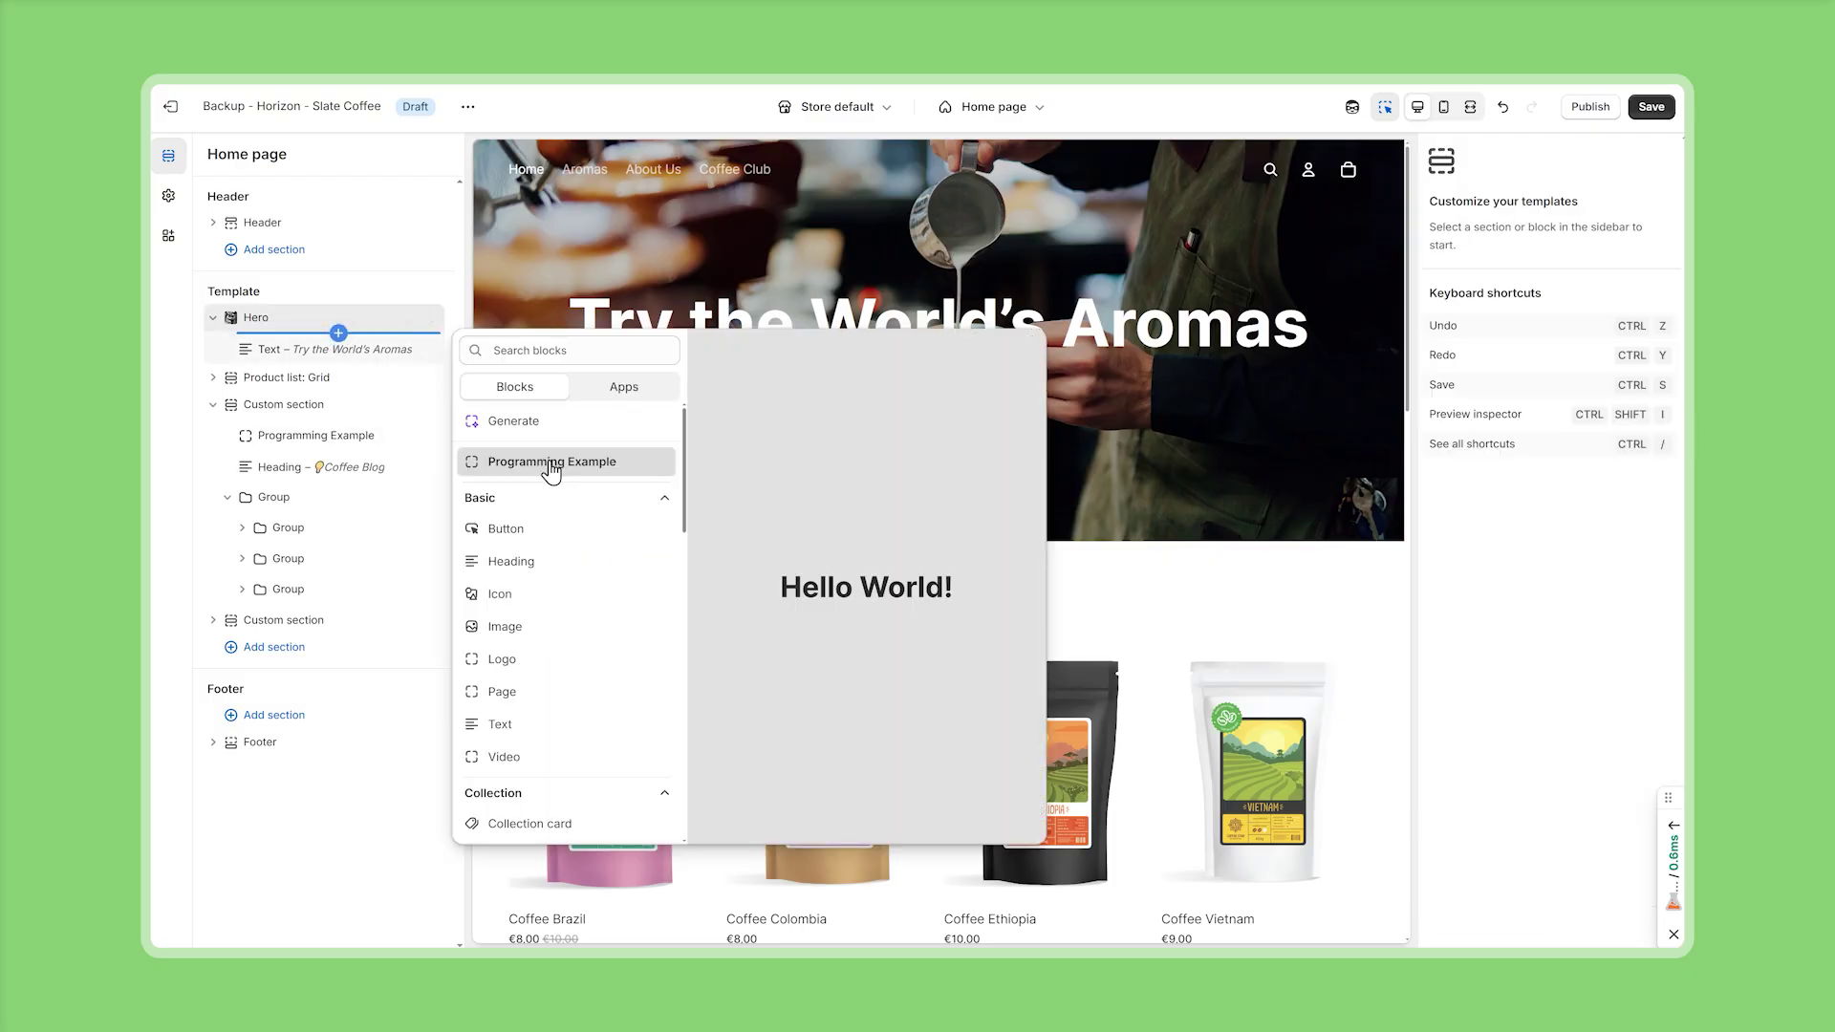
left_click(551, 463)
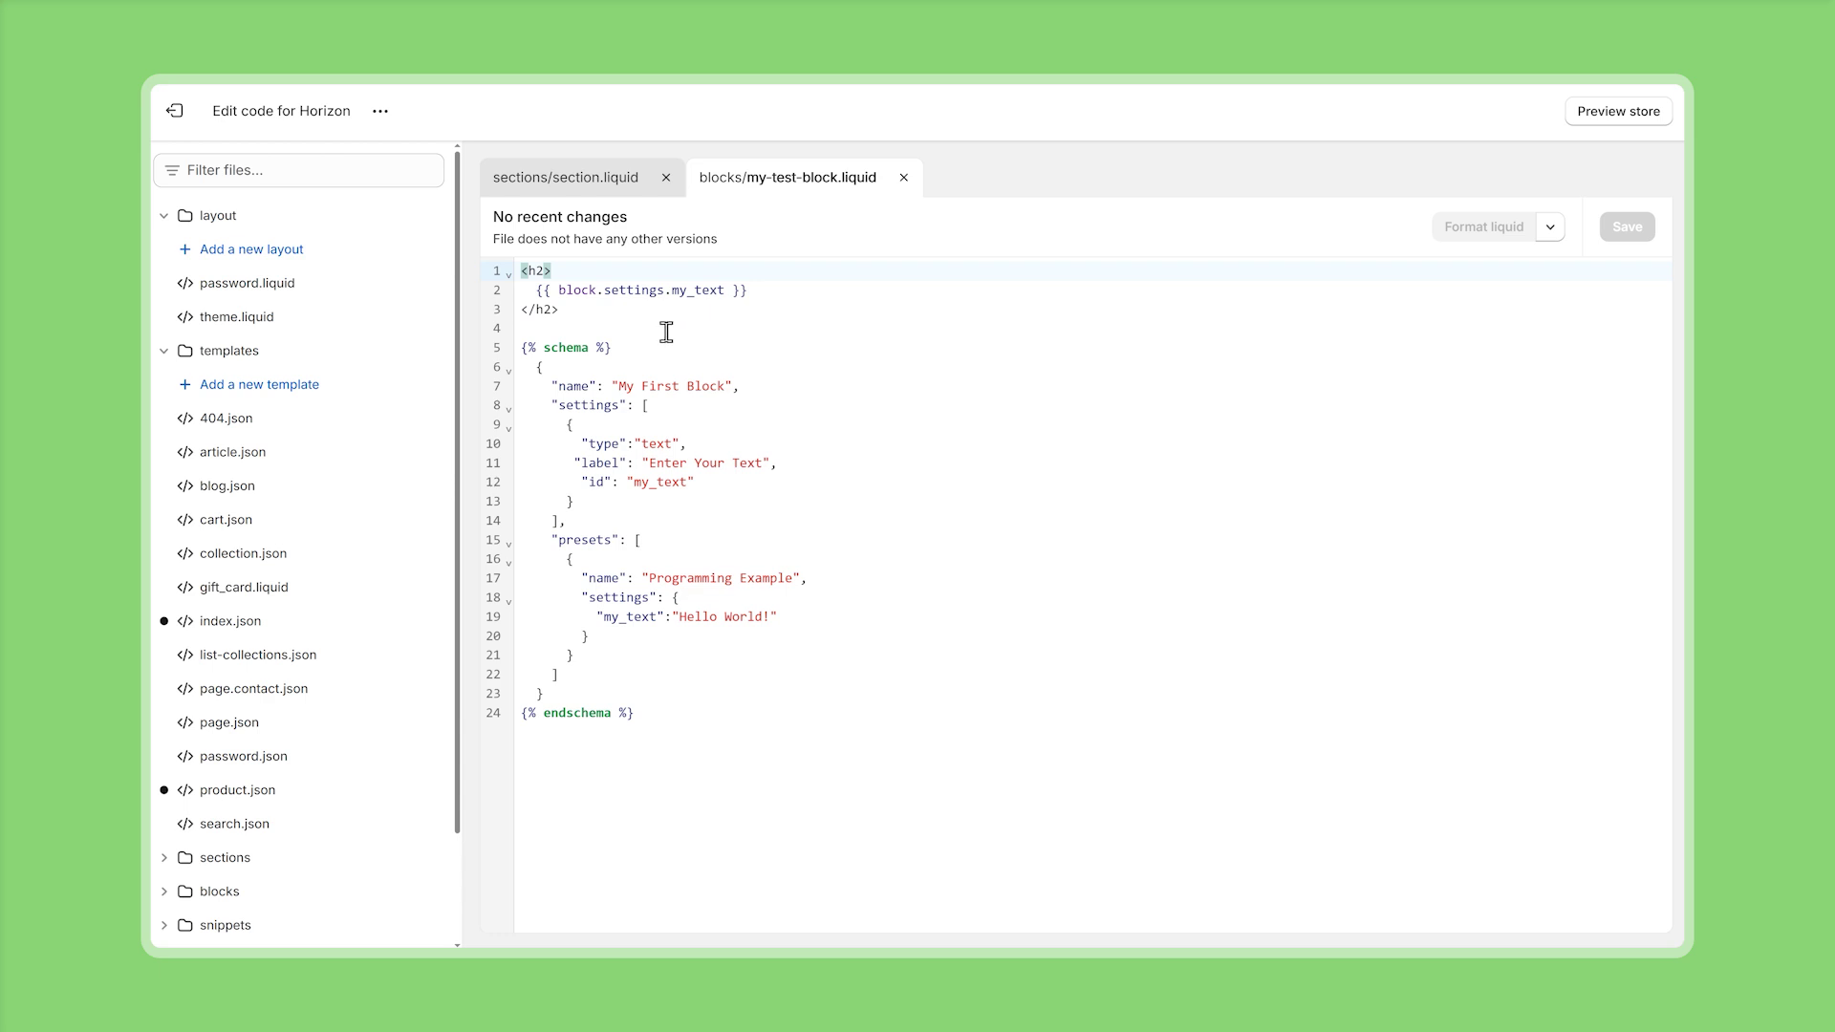
left_click_drag(697, 334, 756, 724)
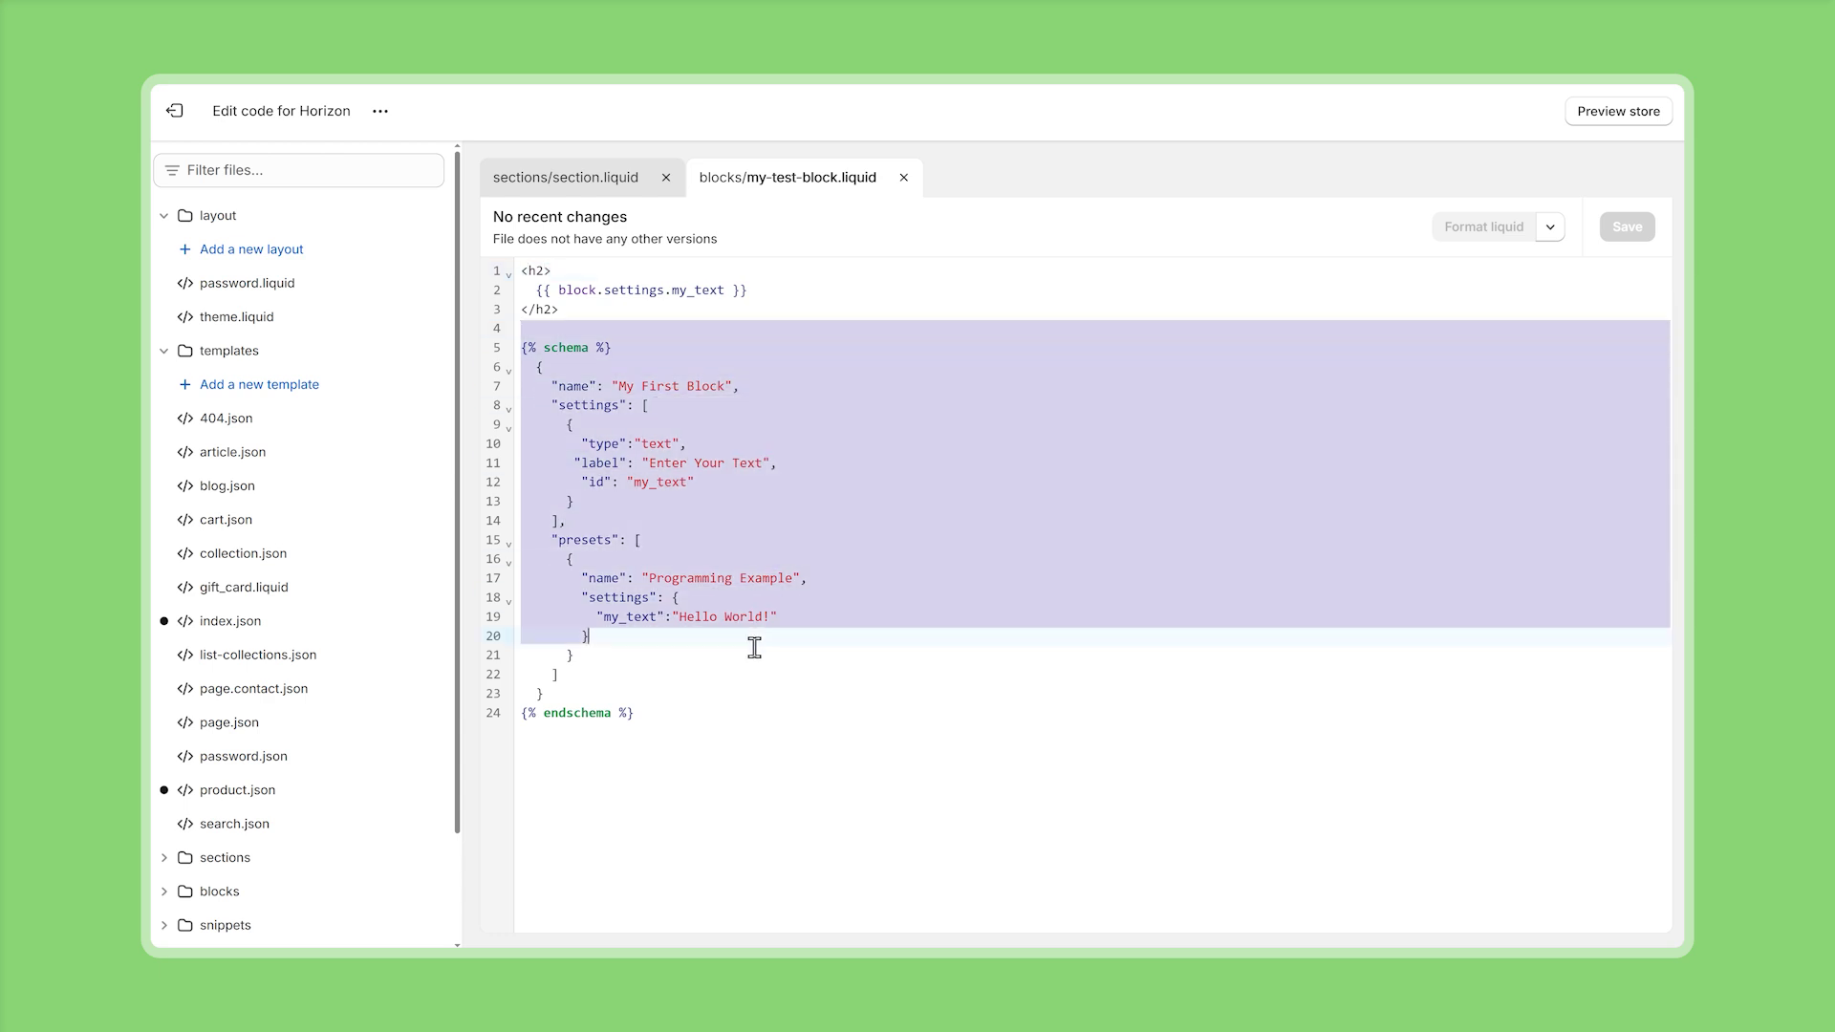
left_click(705, 333)
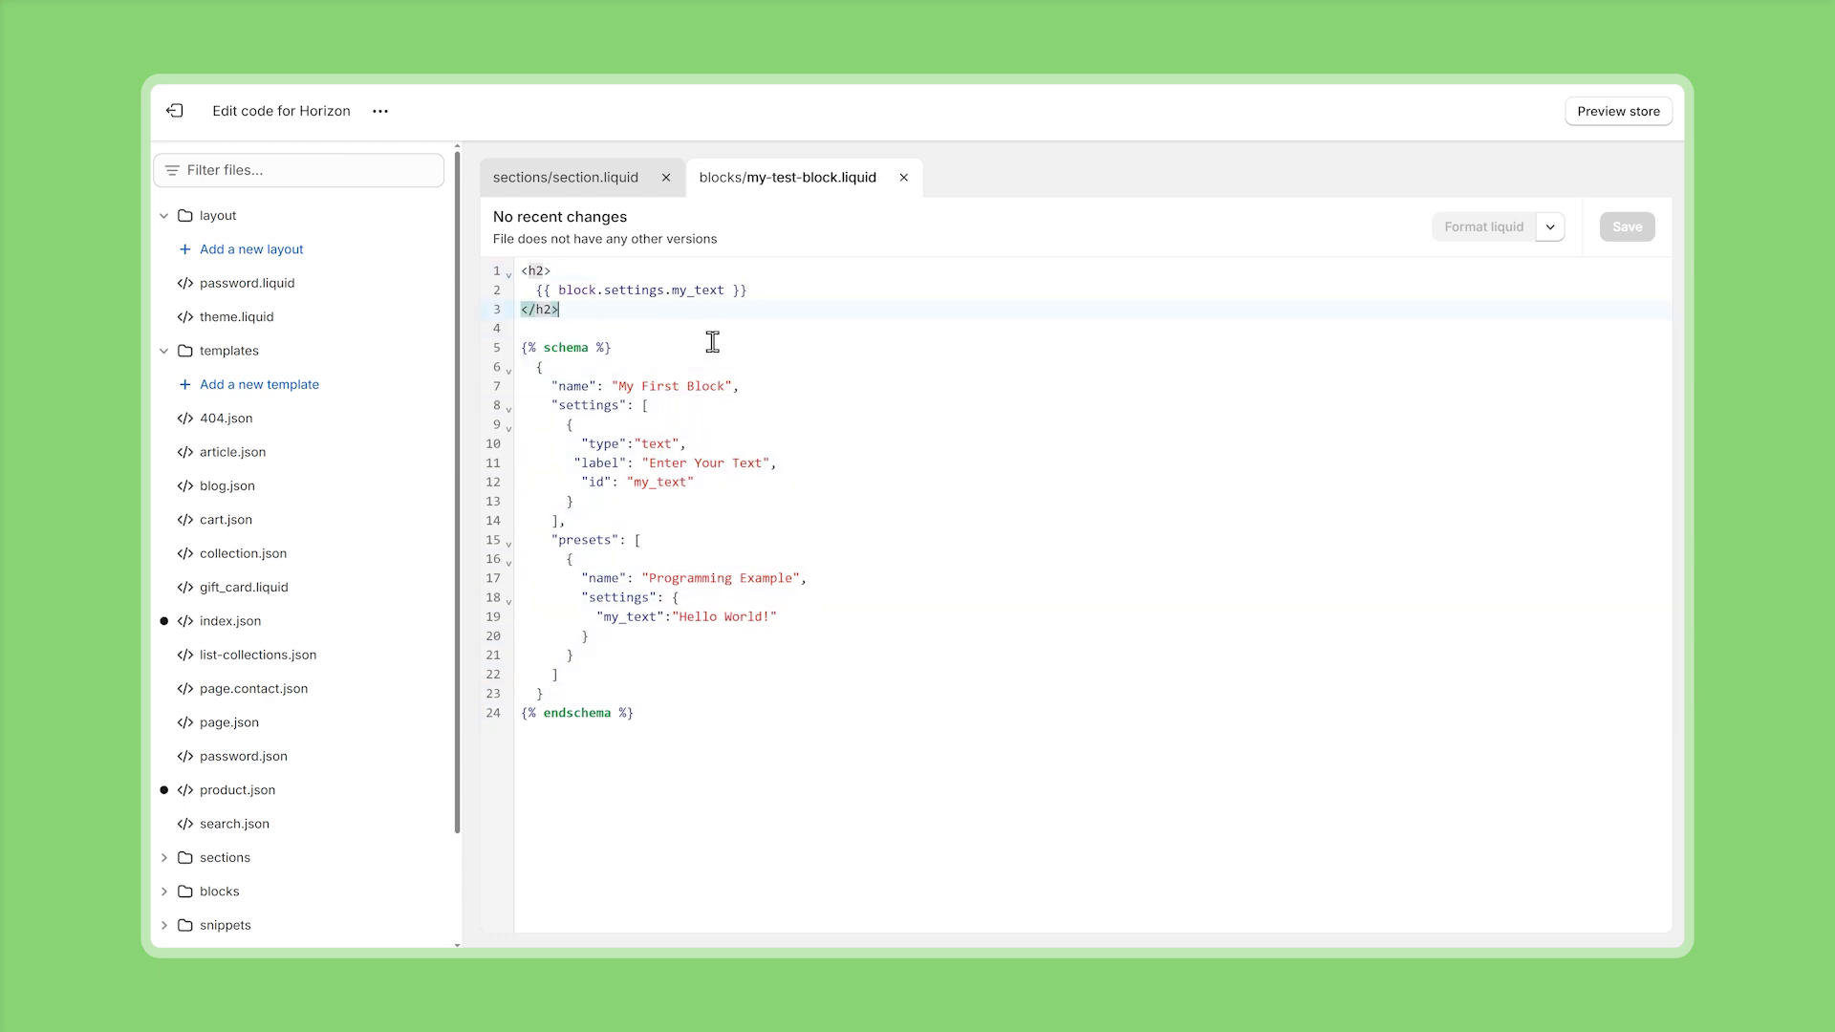
left_click_drag(704, 332, 524, 271)
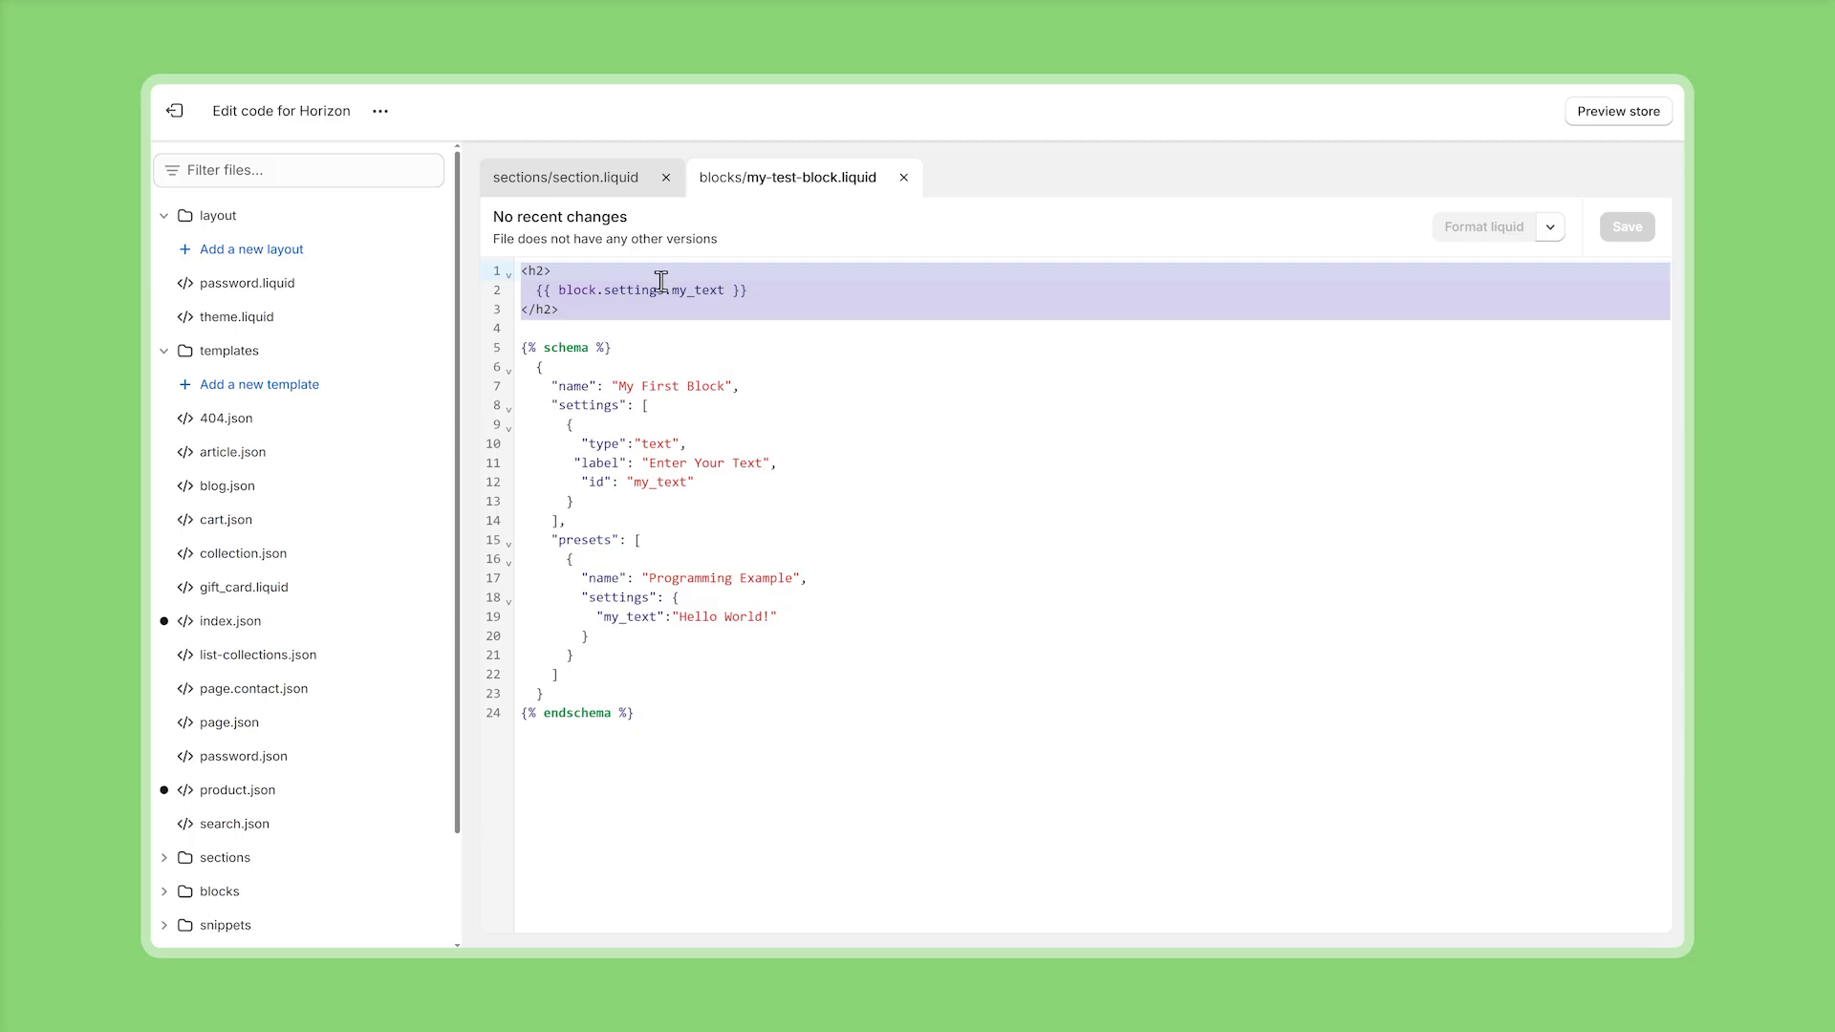
left_click(695, 345)
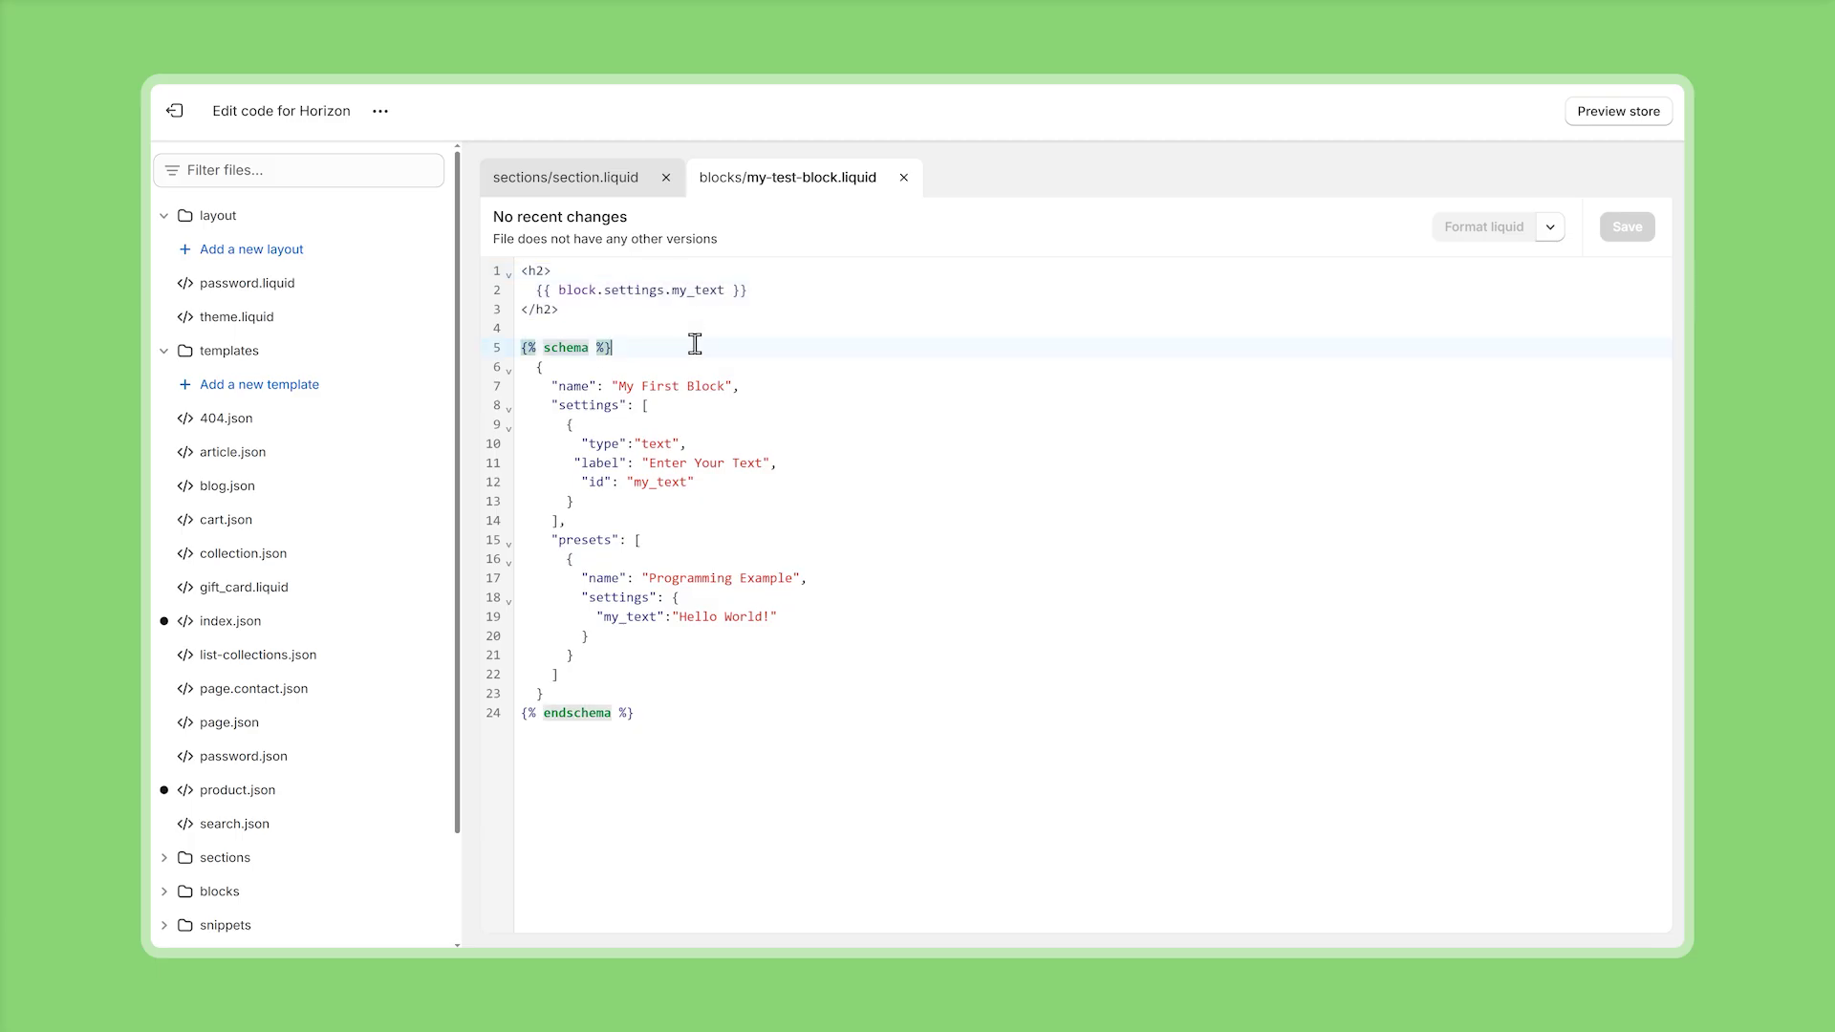
left_click(538, 181)
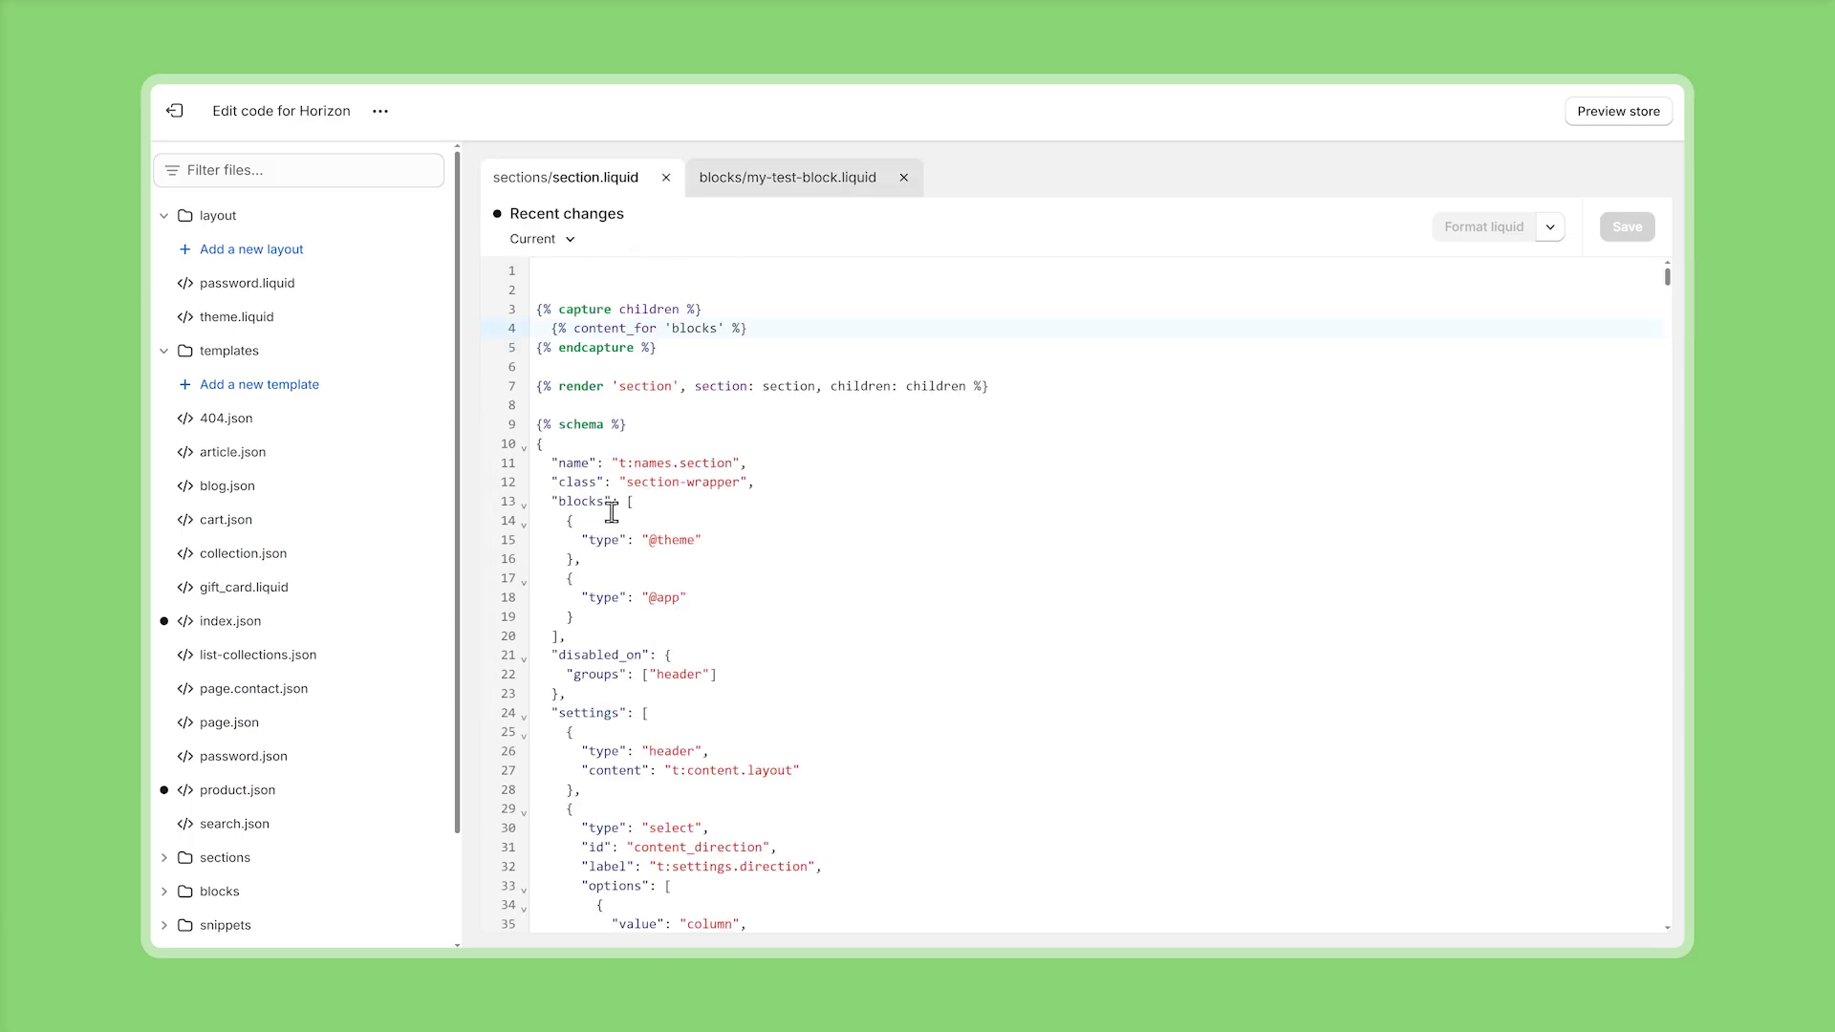
left_click_drag(551, 502, 695, 567)
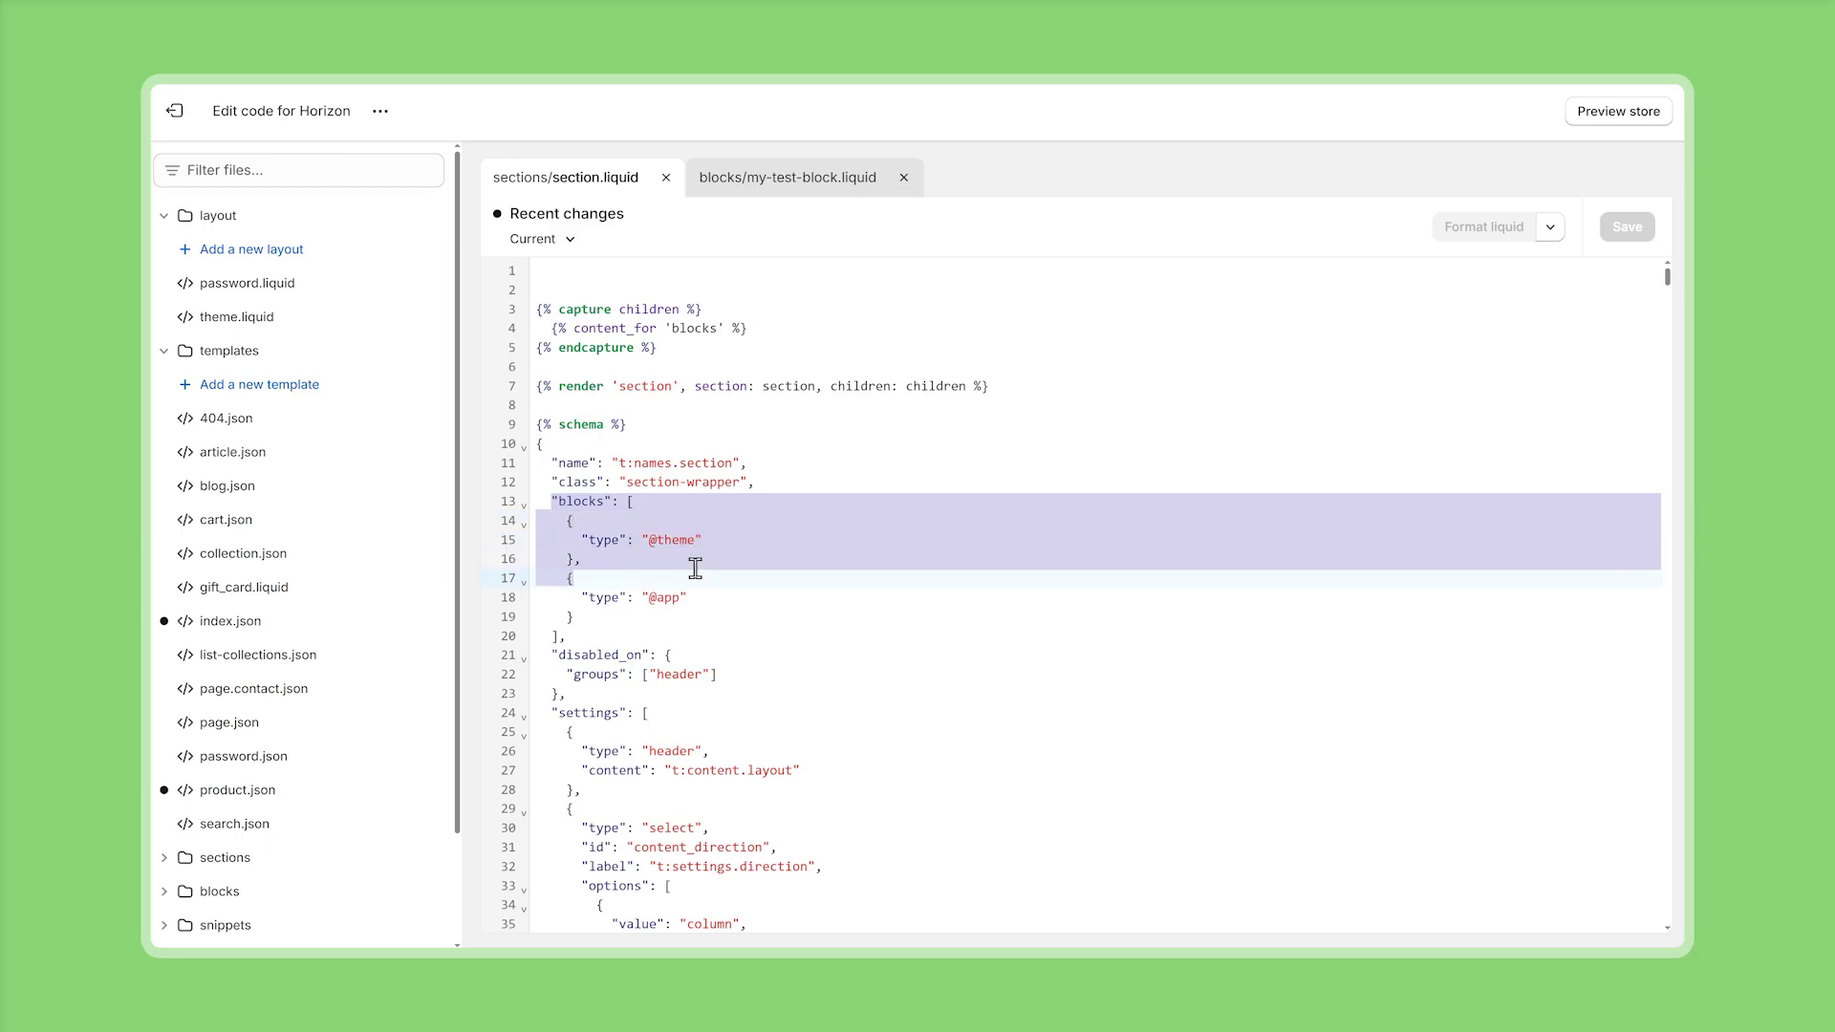
left_click(716, 556)
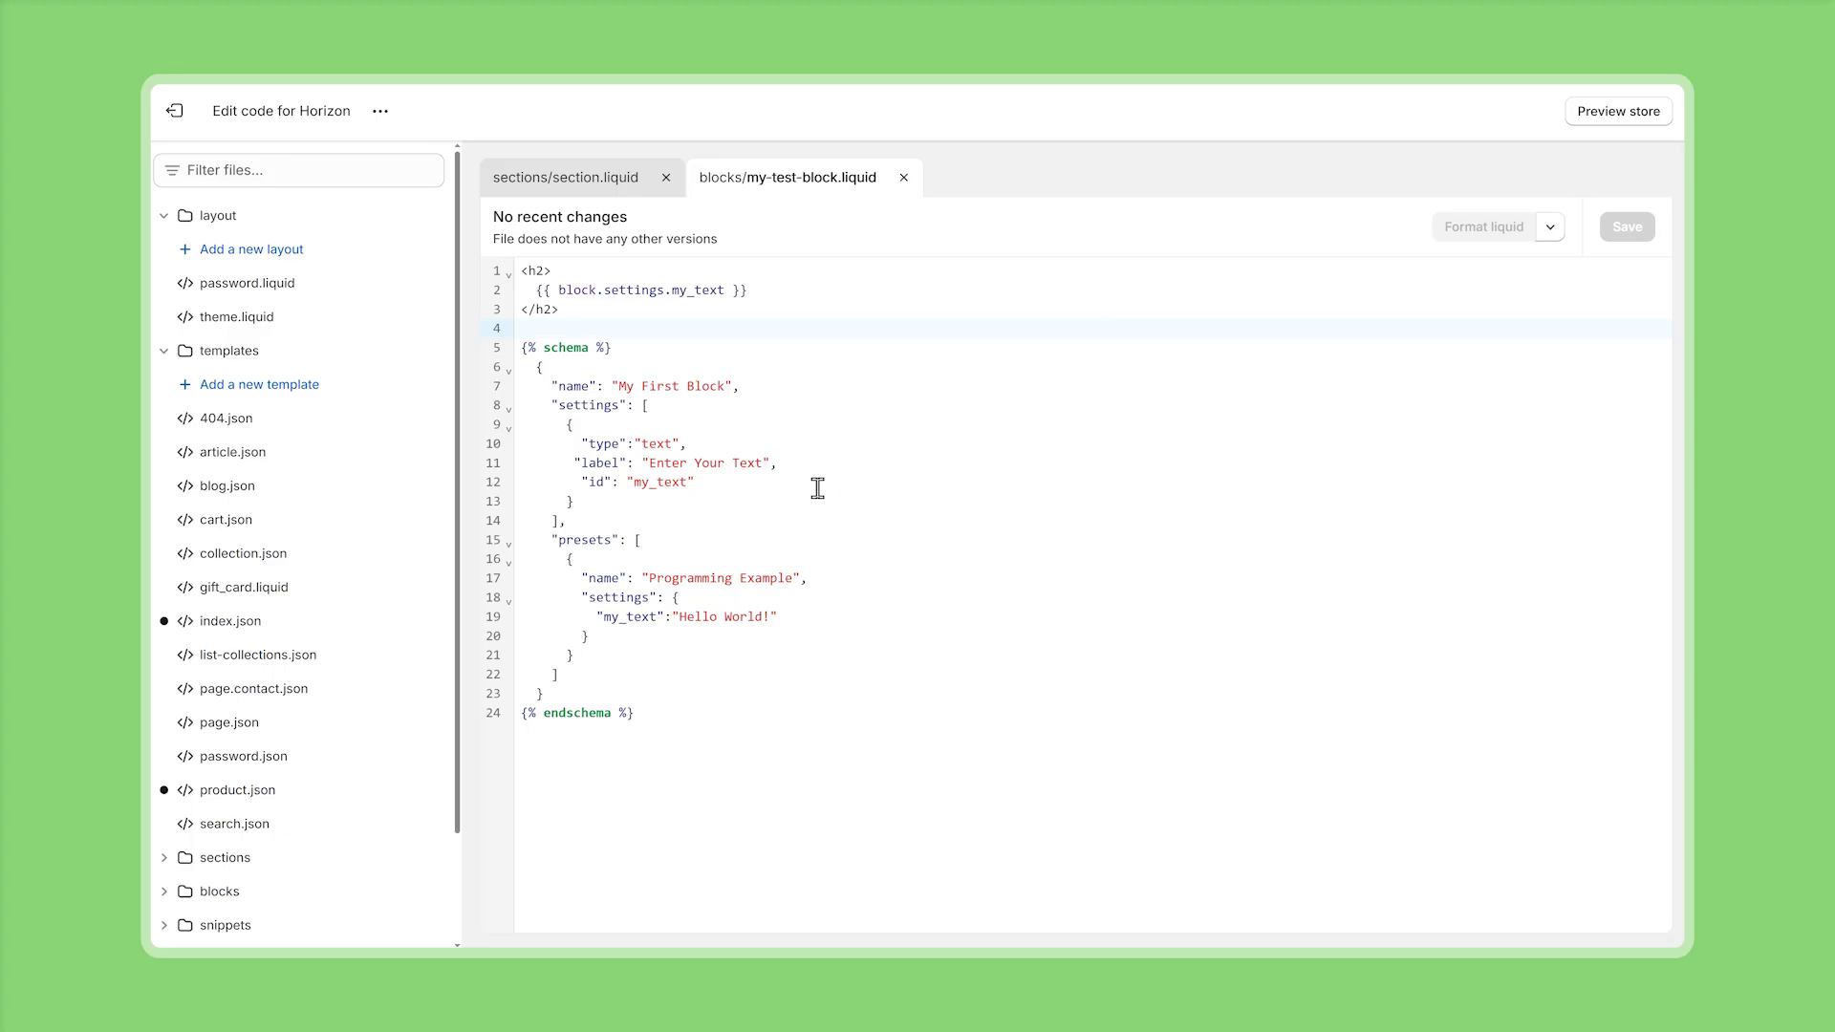
left_click(783, 676)
type(",")
key("ctrl+v")
left_click_drag(543, 694, 631, 756)
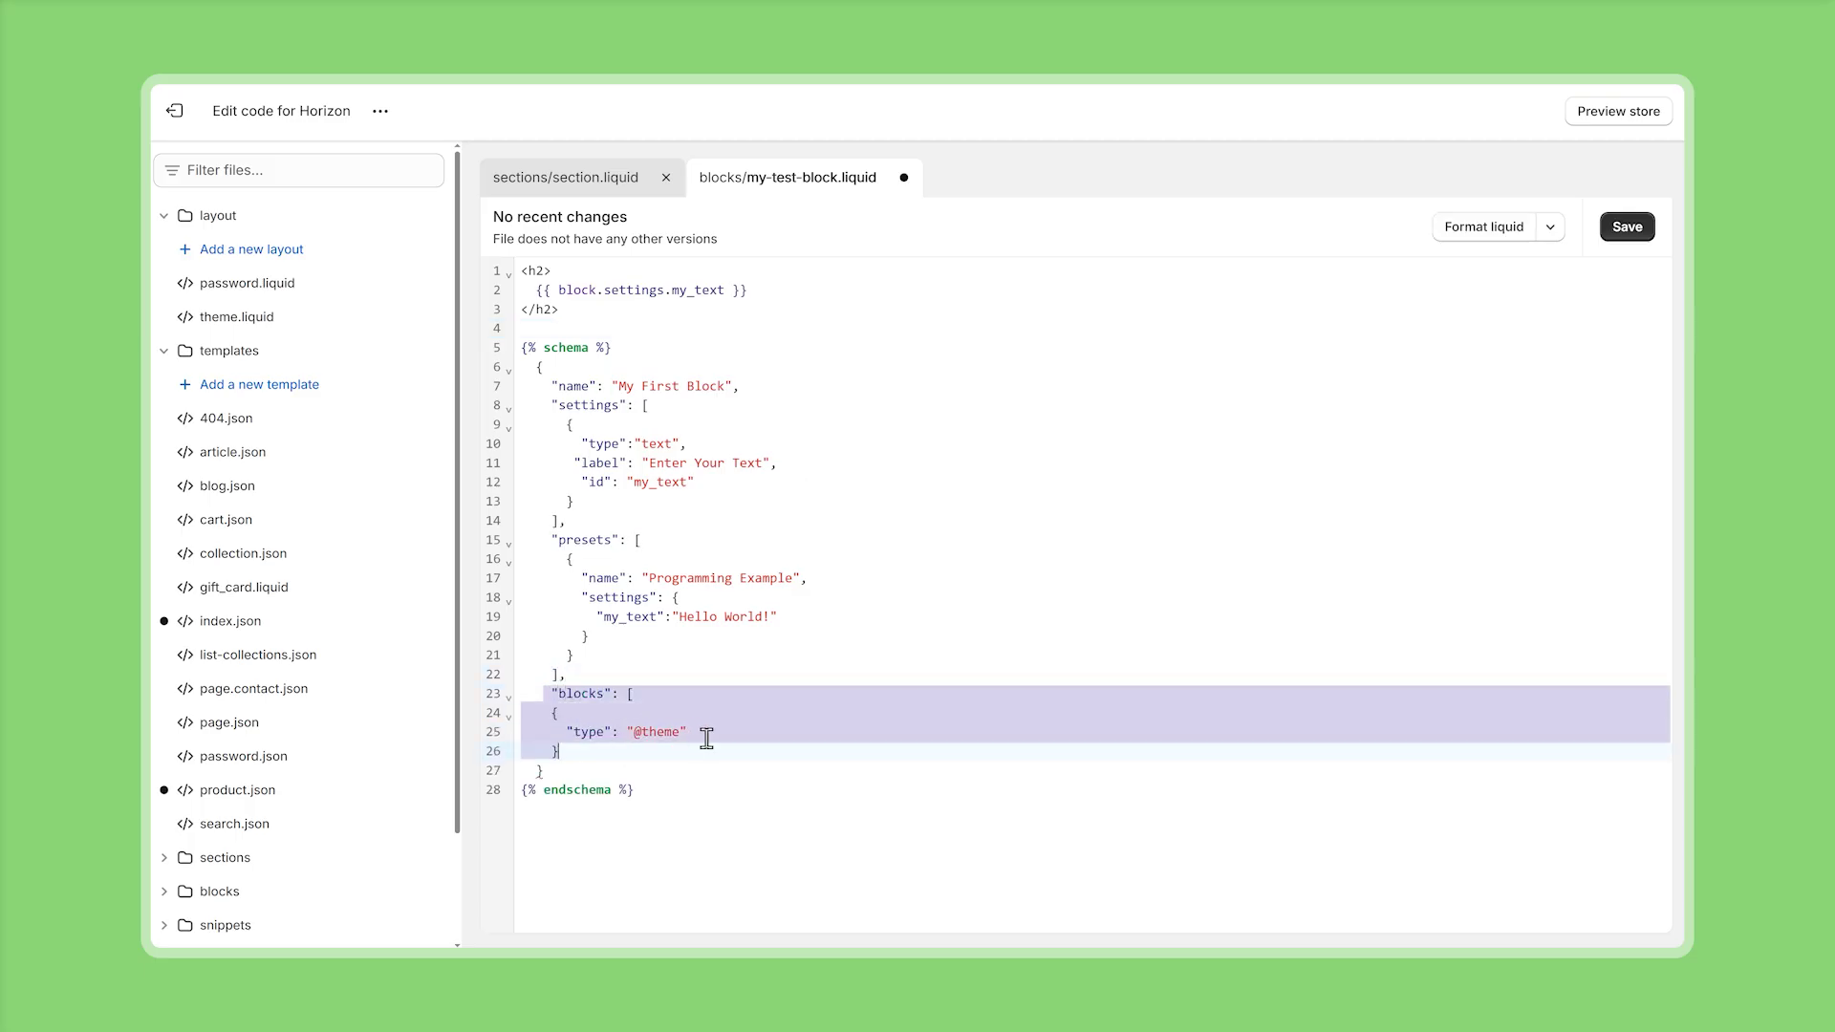
- Add <div>{% content_for 'blocks' %}</div> below the h2 and save my-test-block.liquid
left_click(574, 309)
key("Return")
key("Return")
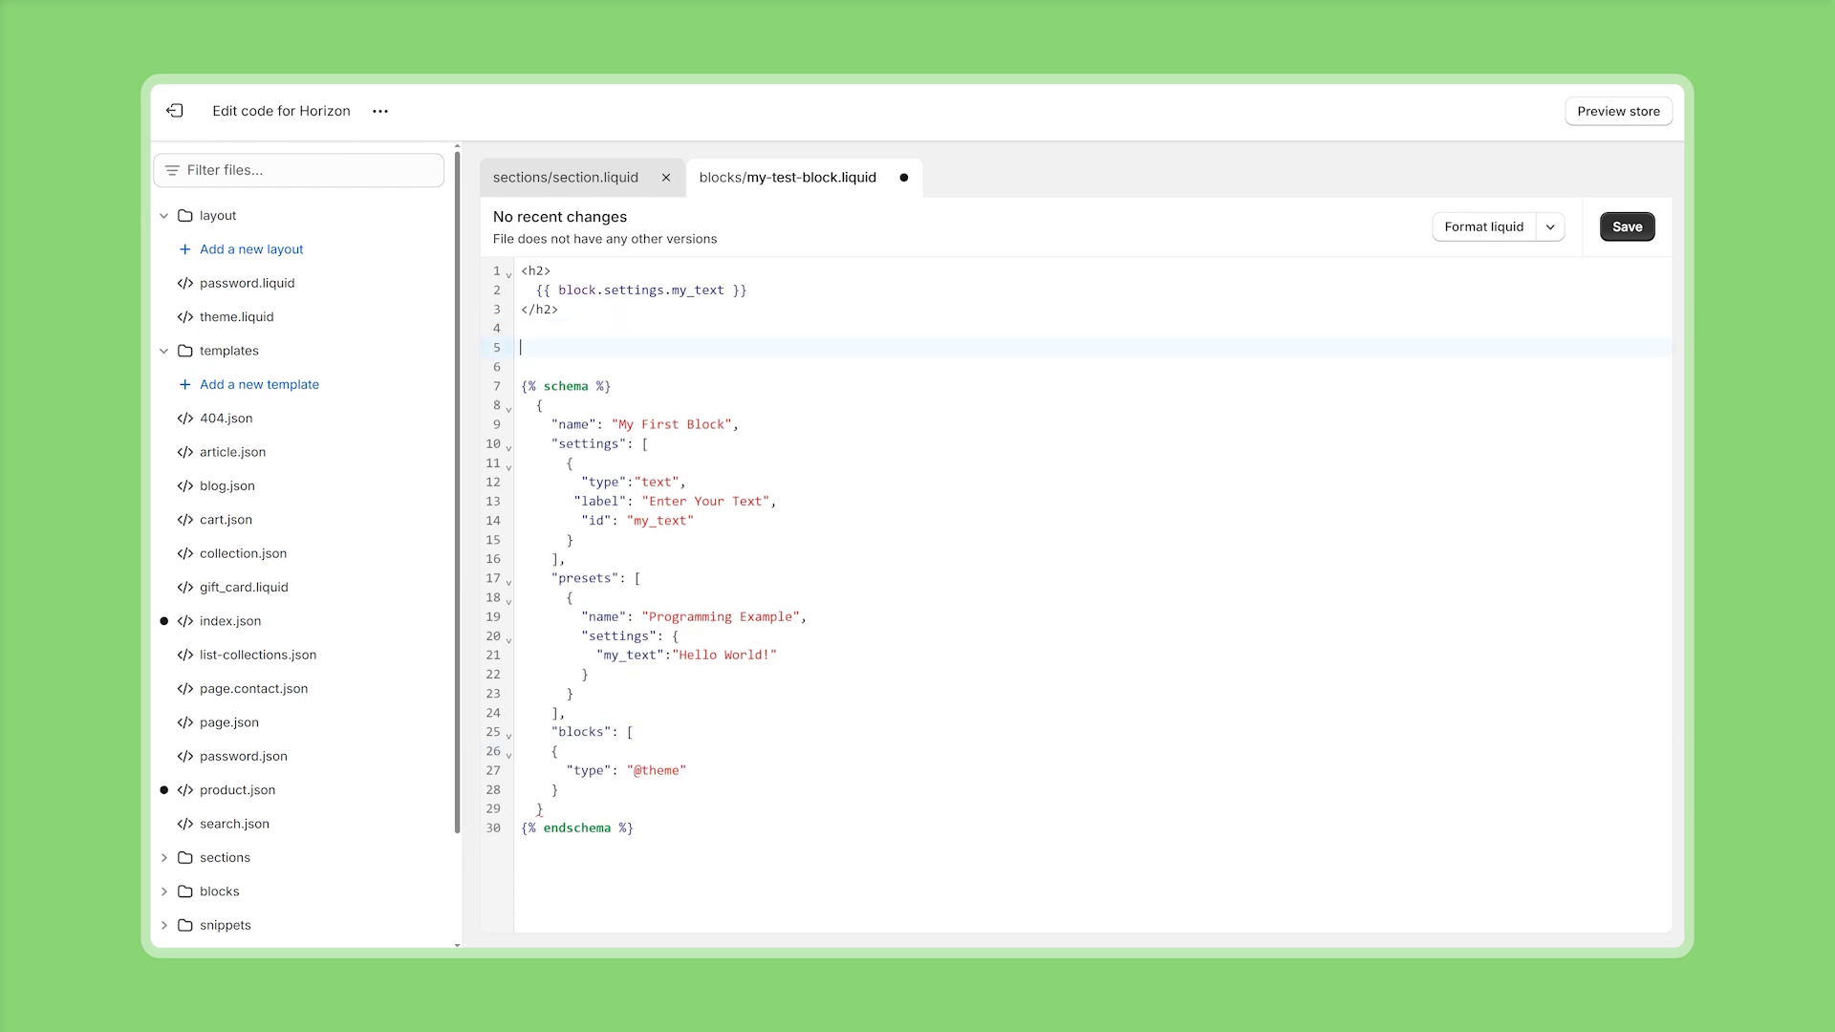
type("<div>    {% content_for 'blocks' %} </div>")
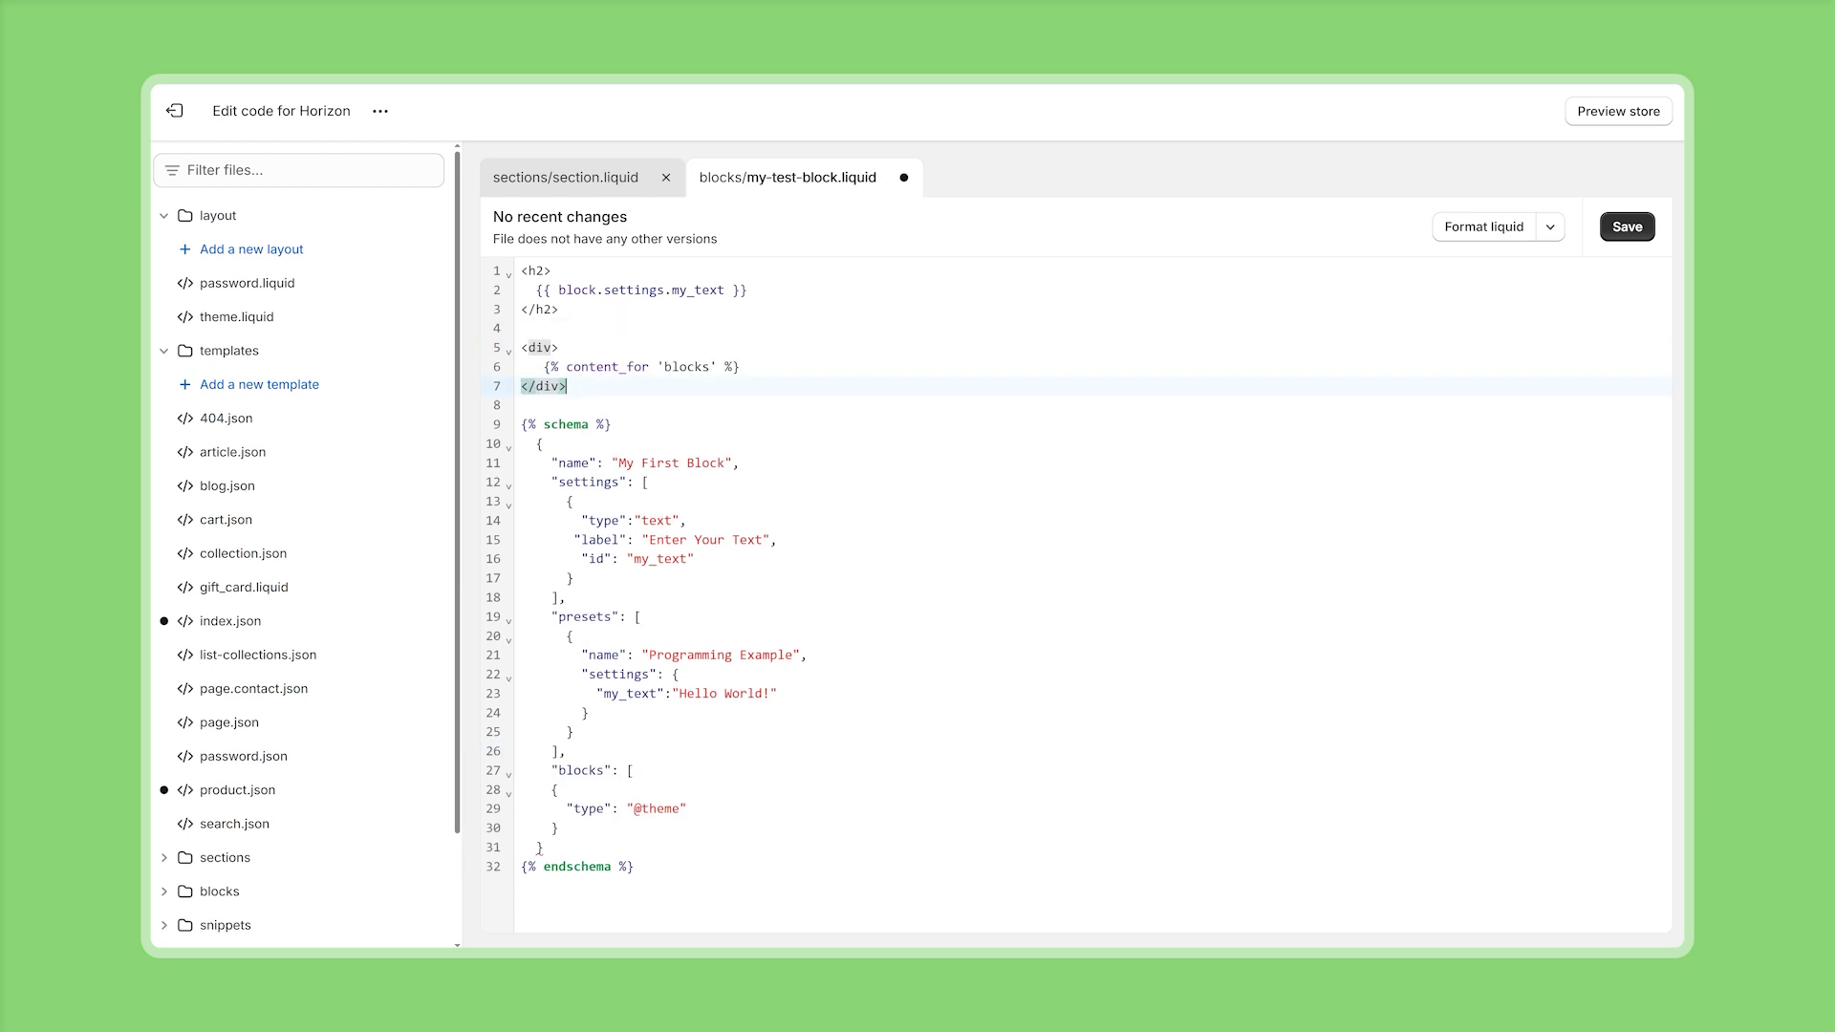
left_click_drag(542, 366, 770, 363)
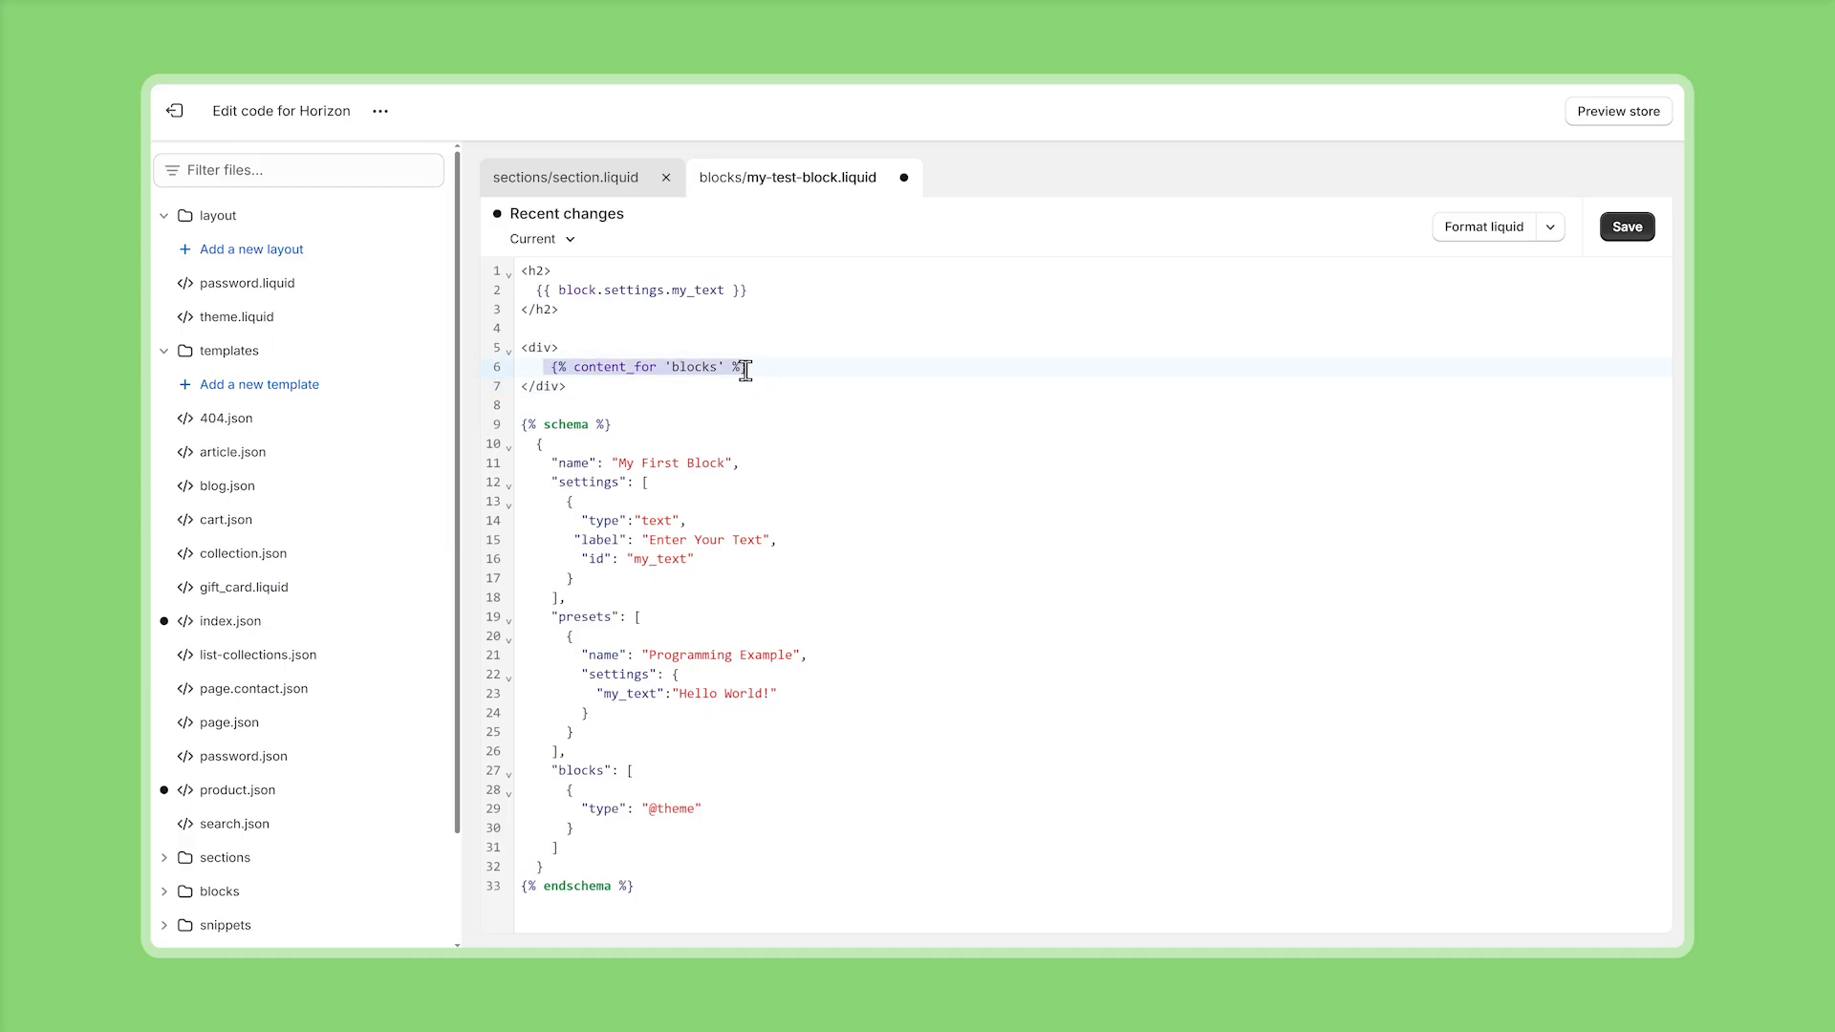
left_click(1628, 229)
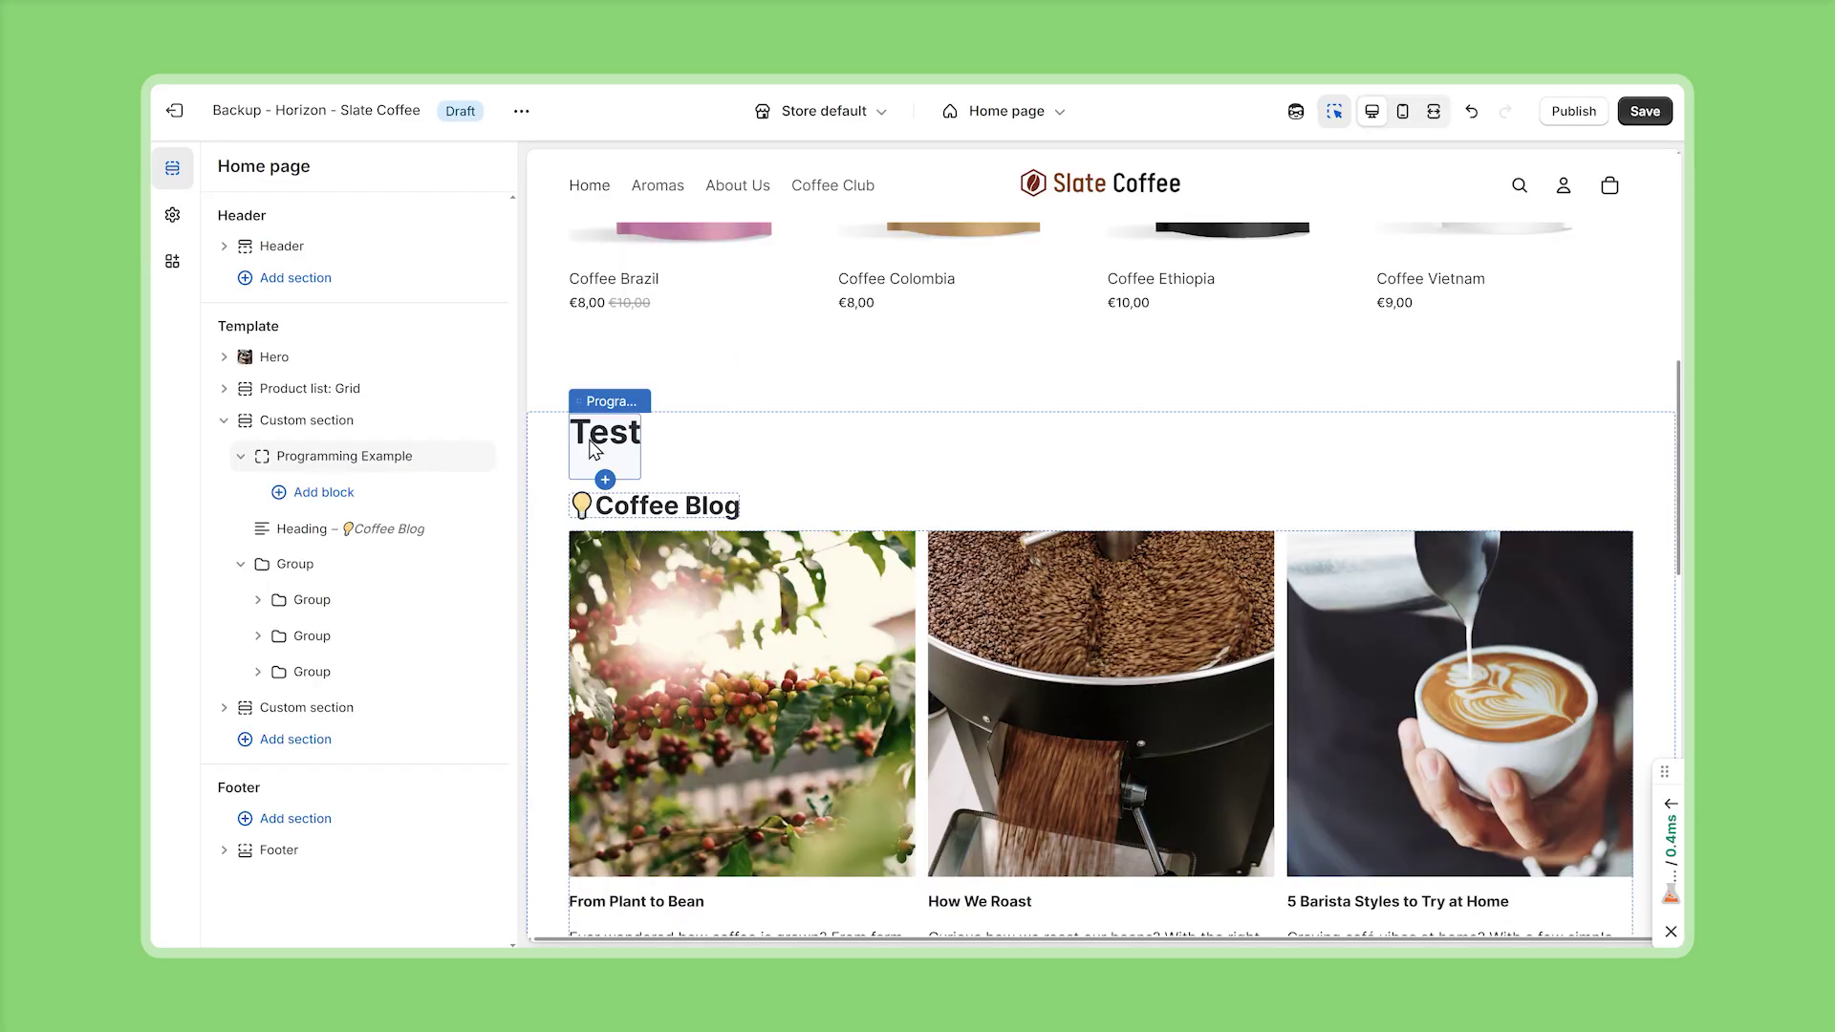
mouse_move(370, 456)
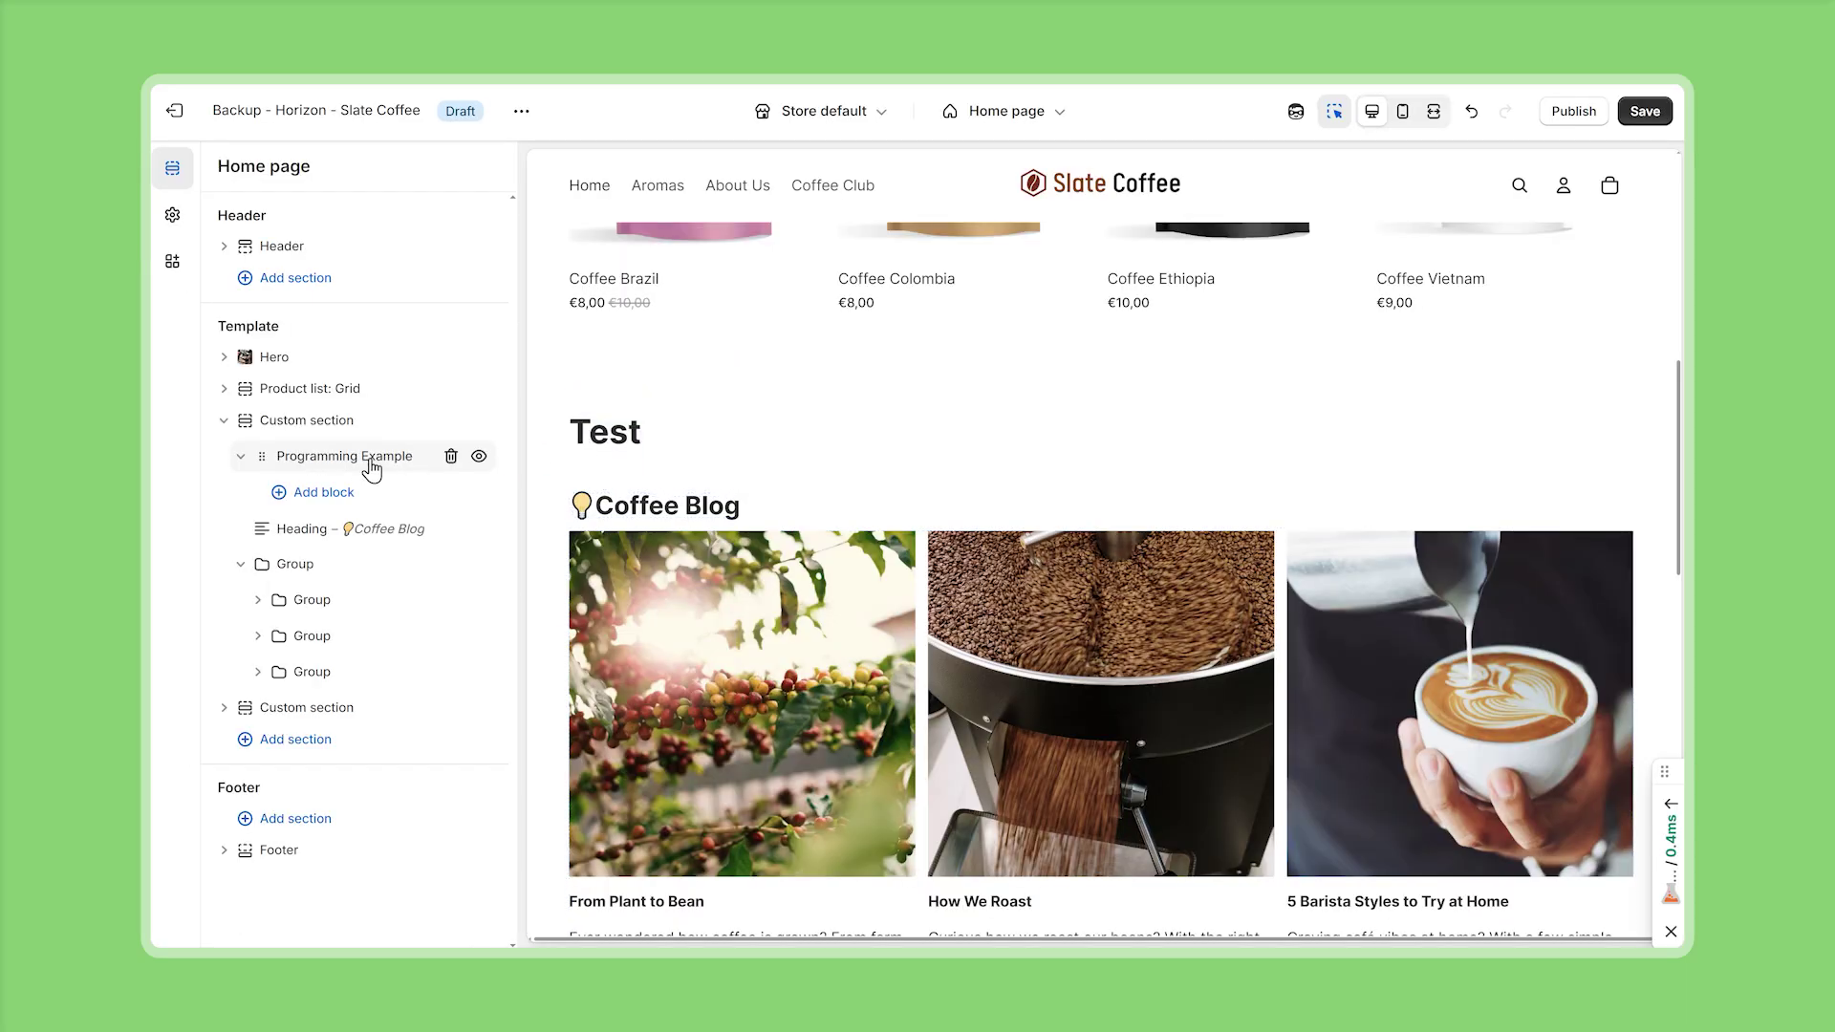
- Open the block picker under Programming Example to choose a nested child block
left_click(318, 497)
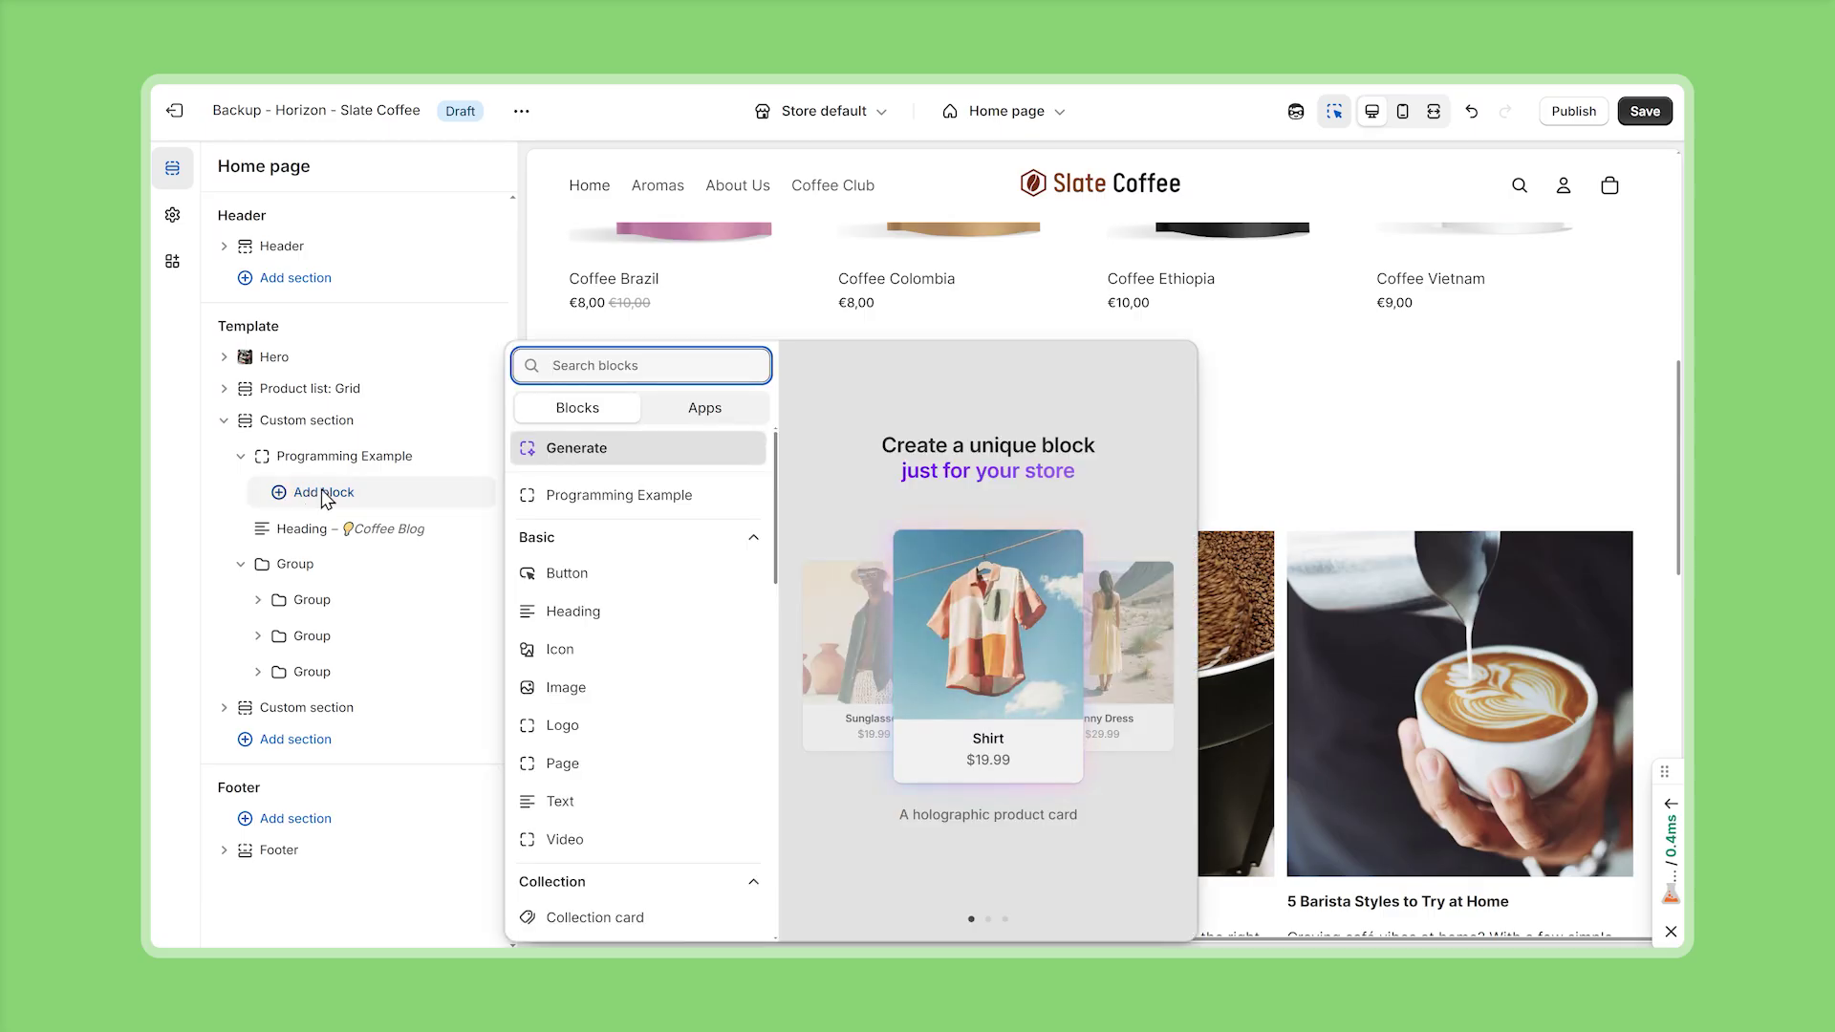